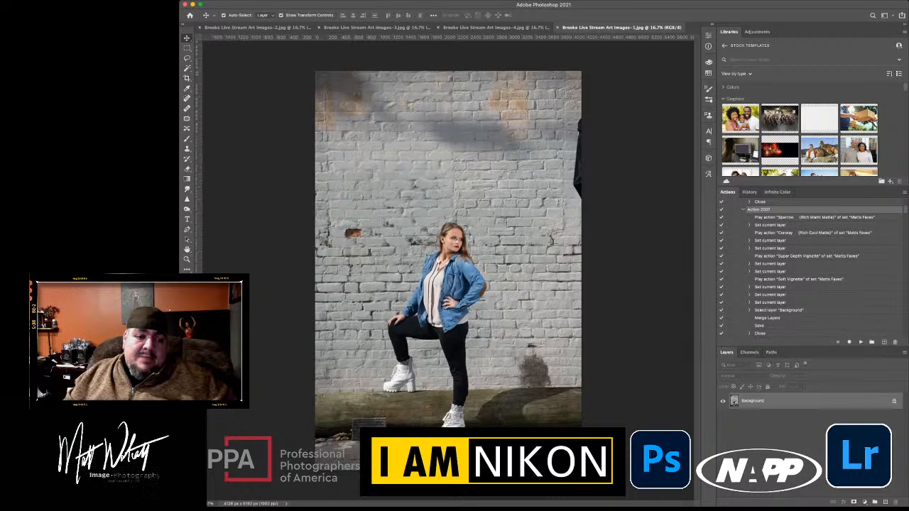
Narrow the application window and remove the dark object along the photo's right edge with the content-aware Spot Healing Brush
drag(908, 270, 780, 270)
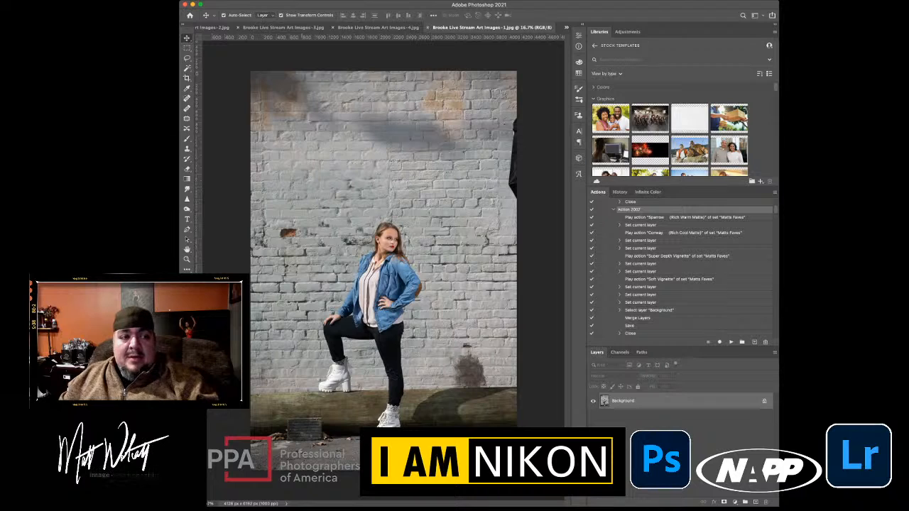
key(j)
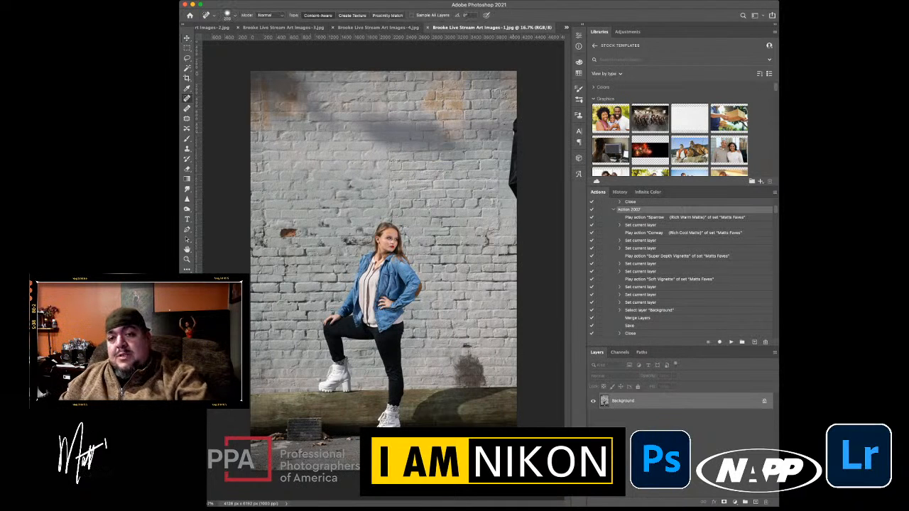
drag(512, 117, 510, 200)
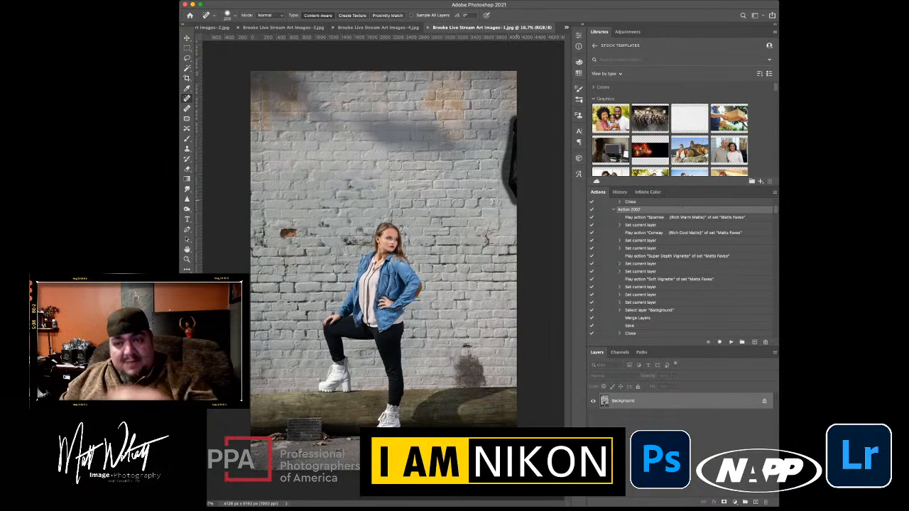
drag(517, 157, 518, 182)
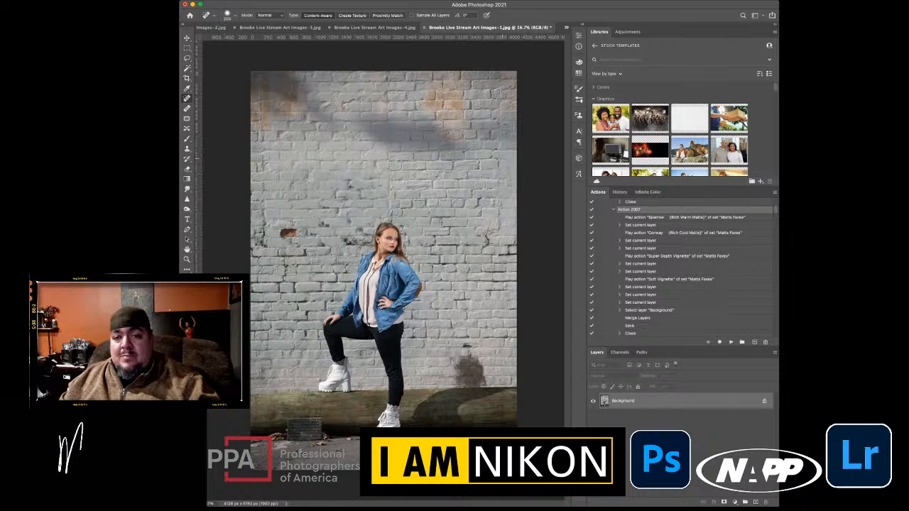
Blend patches of the brick wall with the Clone Stamp at 30% opacity
key(s)
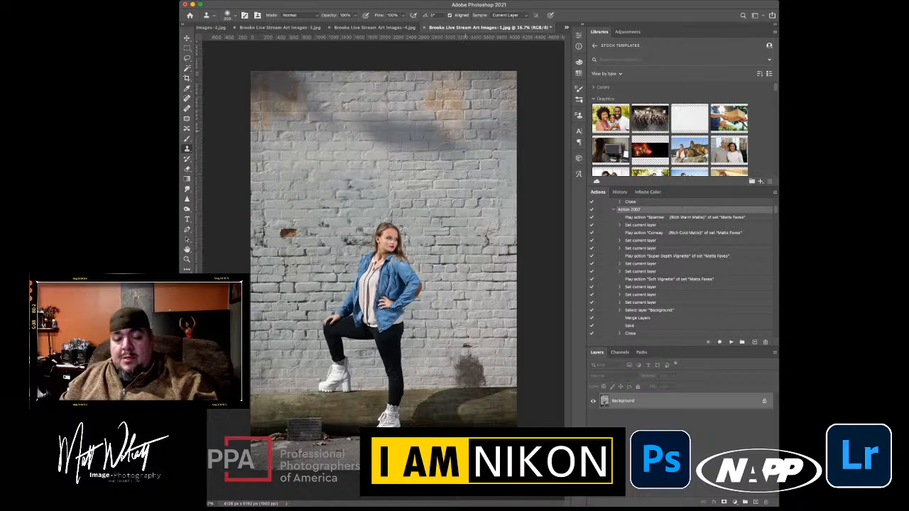
key(5)
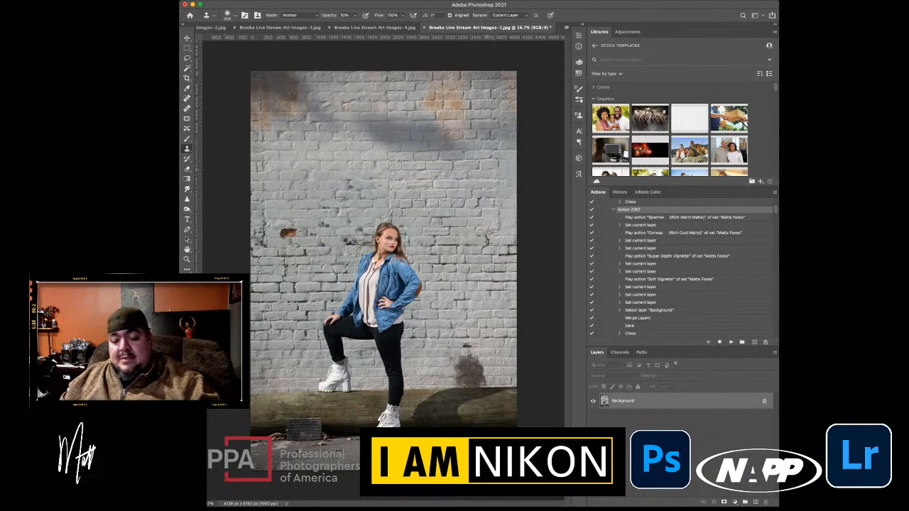
key(3)
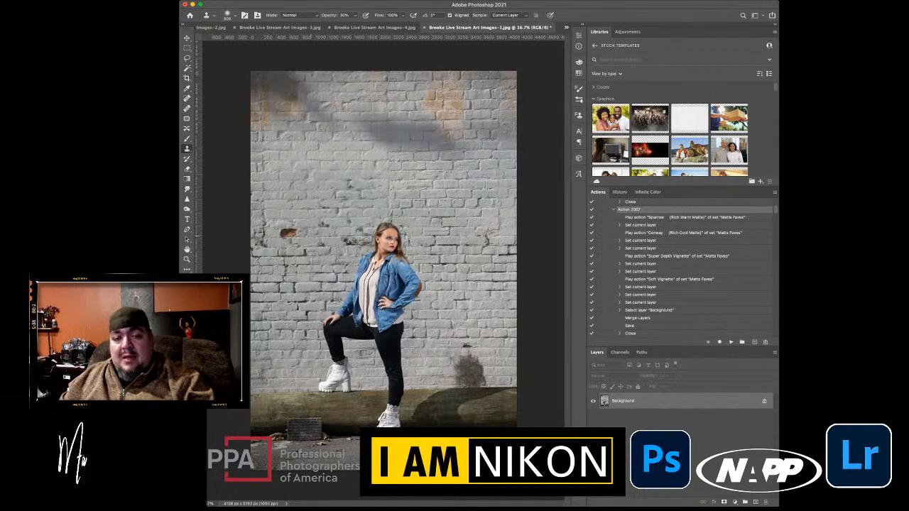
Heal the exposed red brick in the wall and clone out the grate below the log at 100% opacity
key(j)
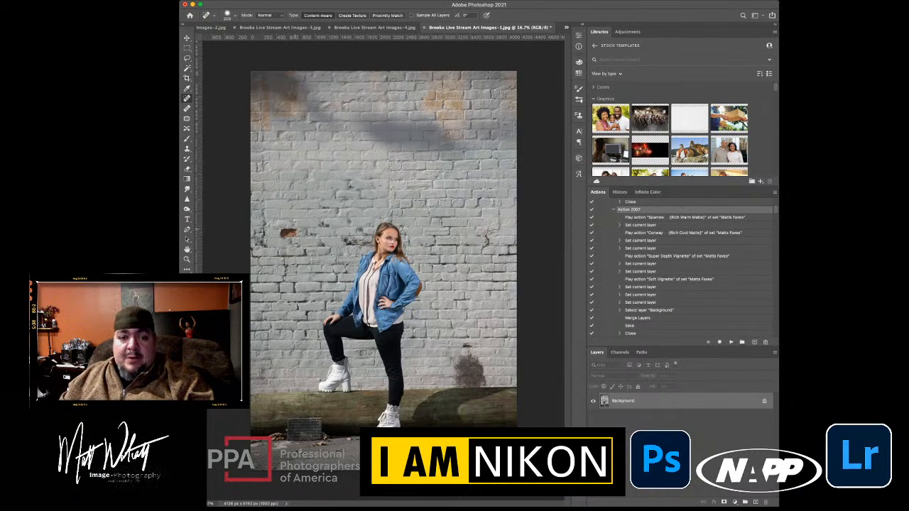
drag(294, 233, 295, 232)
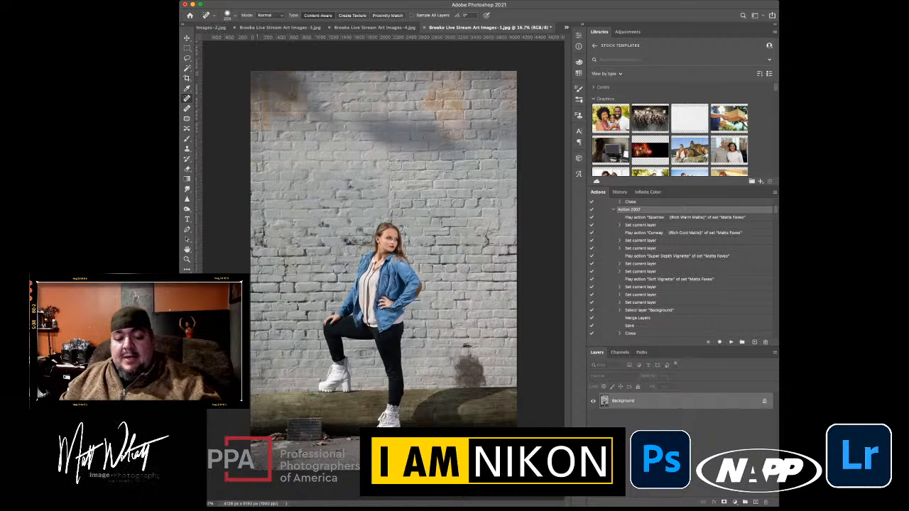
key(s)
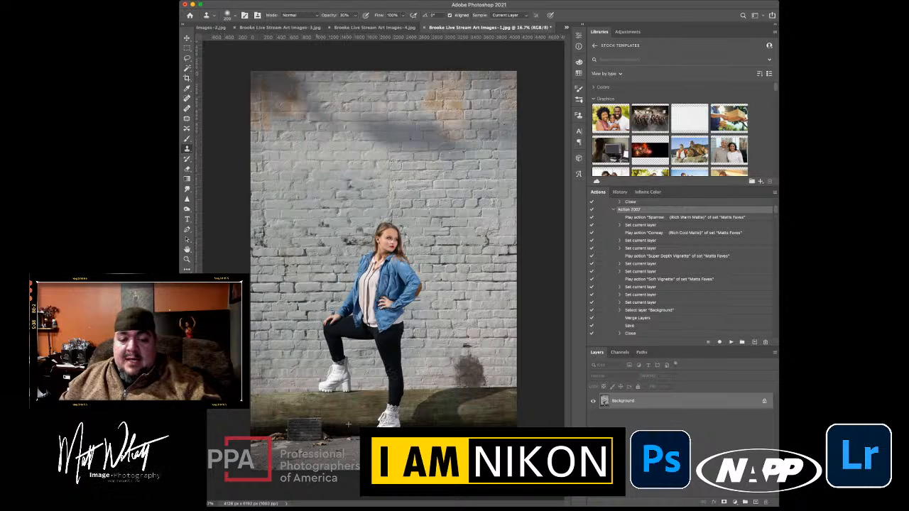
key(0)
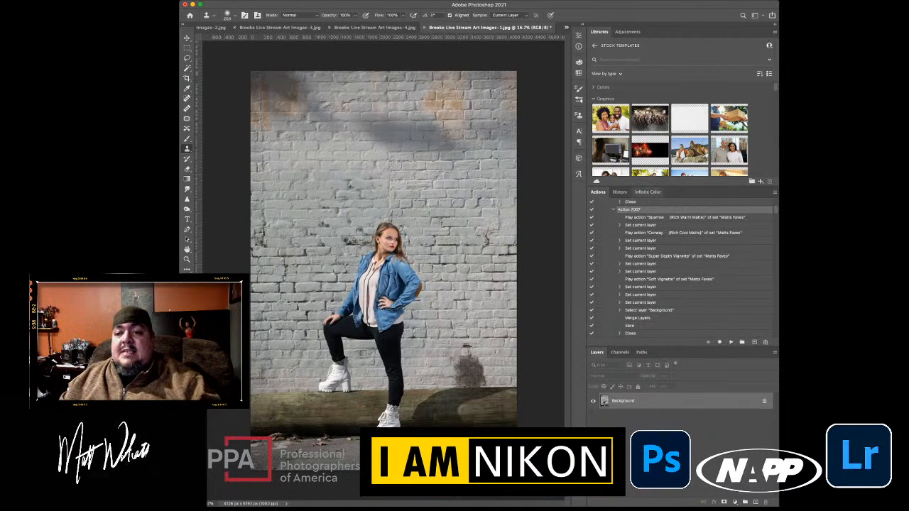
Compare the original photo with the latest retouched history state and inspect the woman's face up close
click(621, 192)
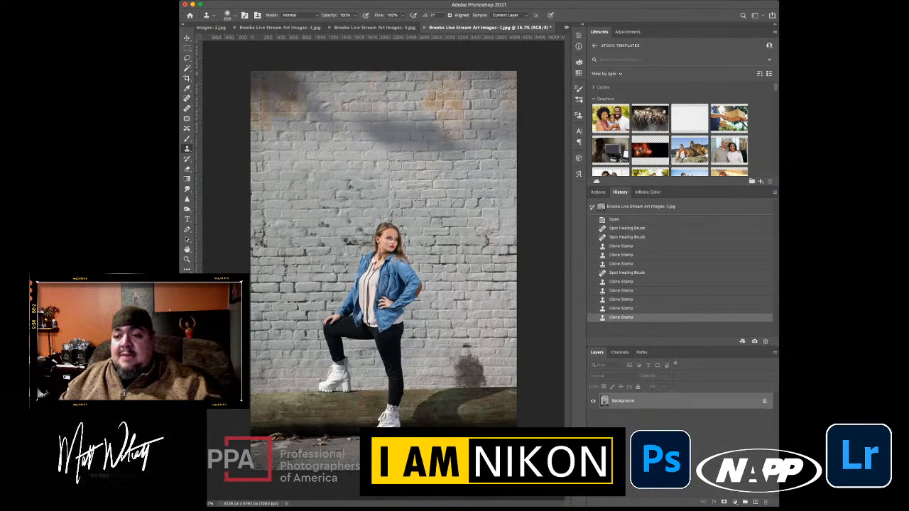
click(641, 207)
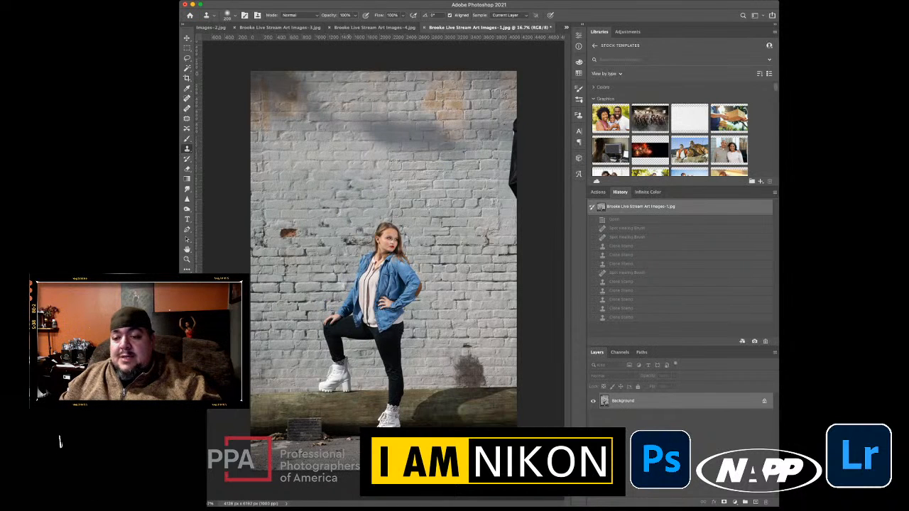
click(622, 317)
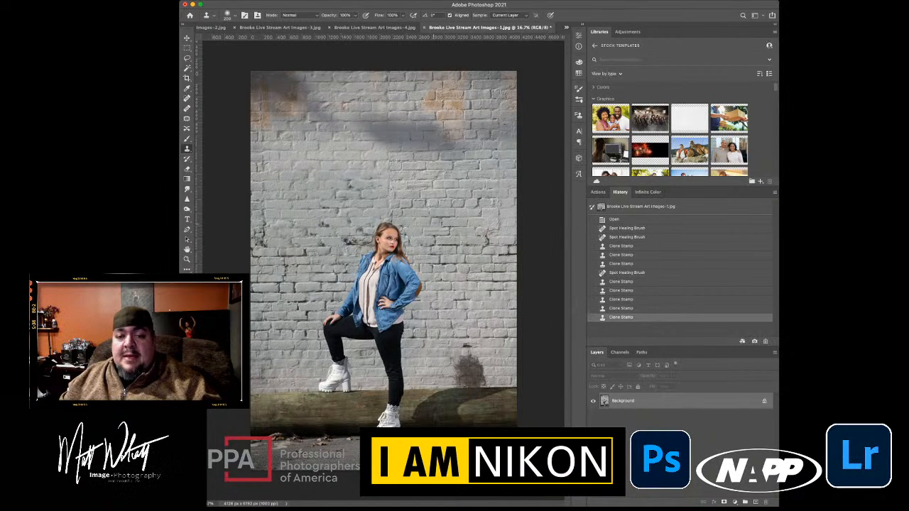
key(z)
drag(387, 235, 457, 222)
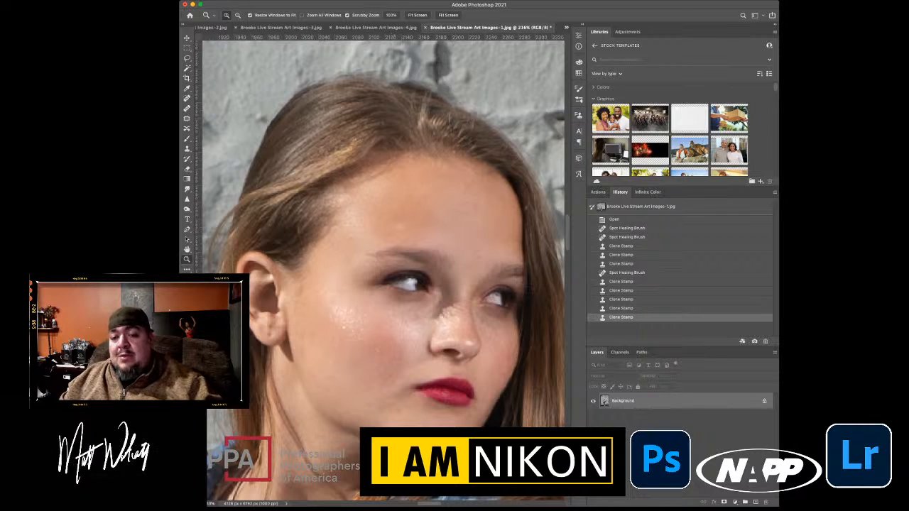
drag(398, 278, 323, 277)
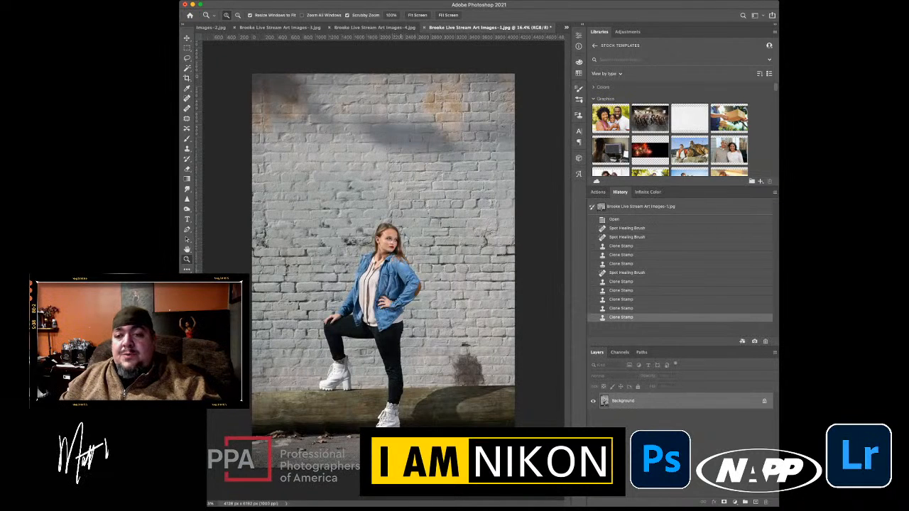
Run the Natural Skin Smoother action from the Greater Than Gatsby - Retouch Necessities set and inspect the layers in its group
click(599, 193)
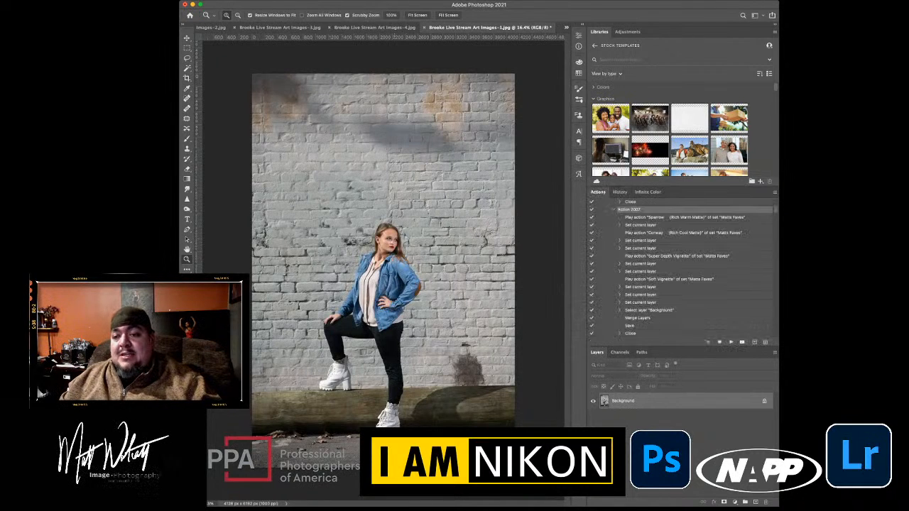
scroll(682, 270, up, 10)
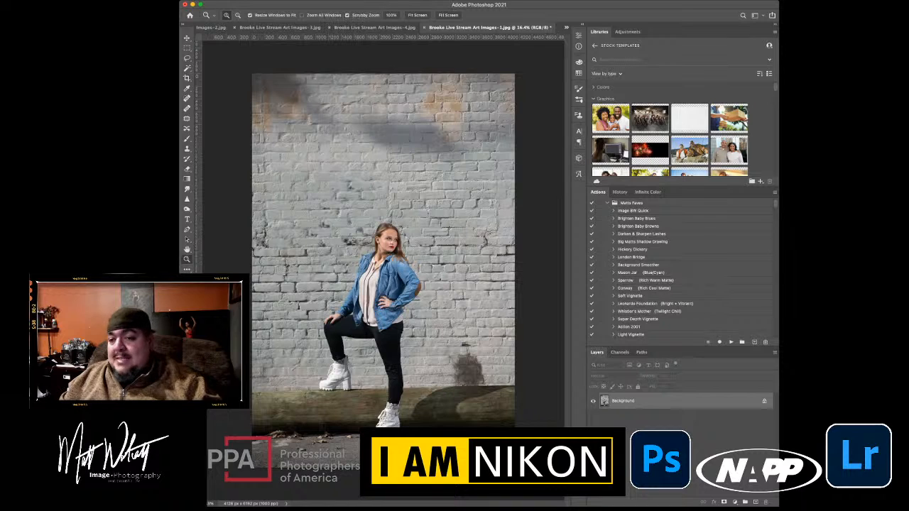
click(607, 203)
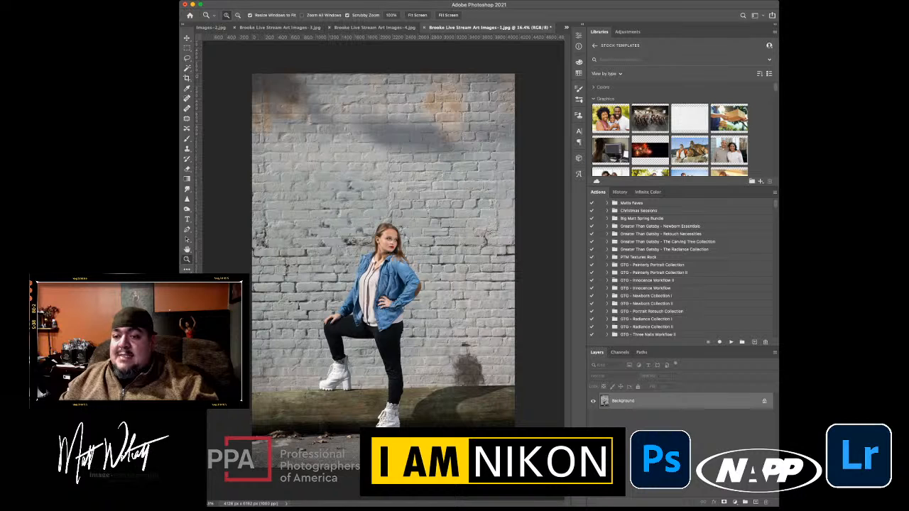
click(607, 234)
scroll(682, 270, down, 10)
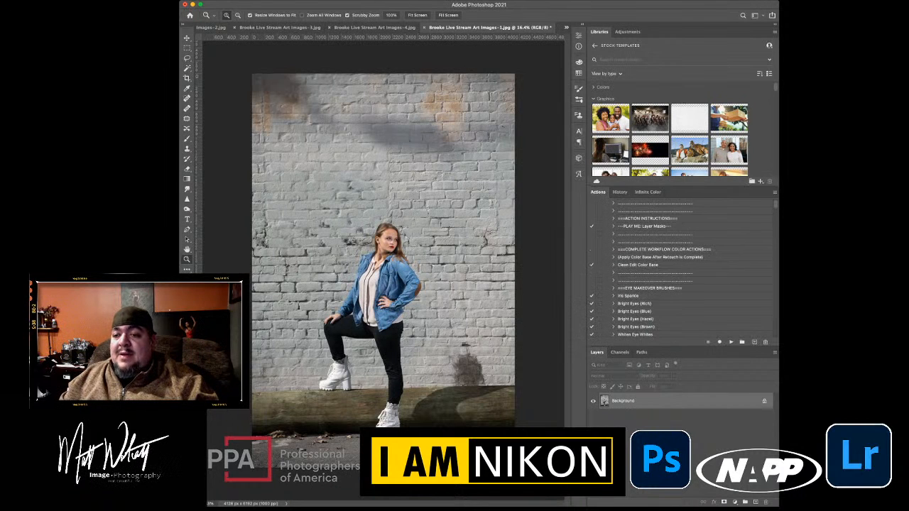
scroll(682, 270, down, 3)
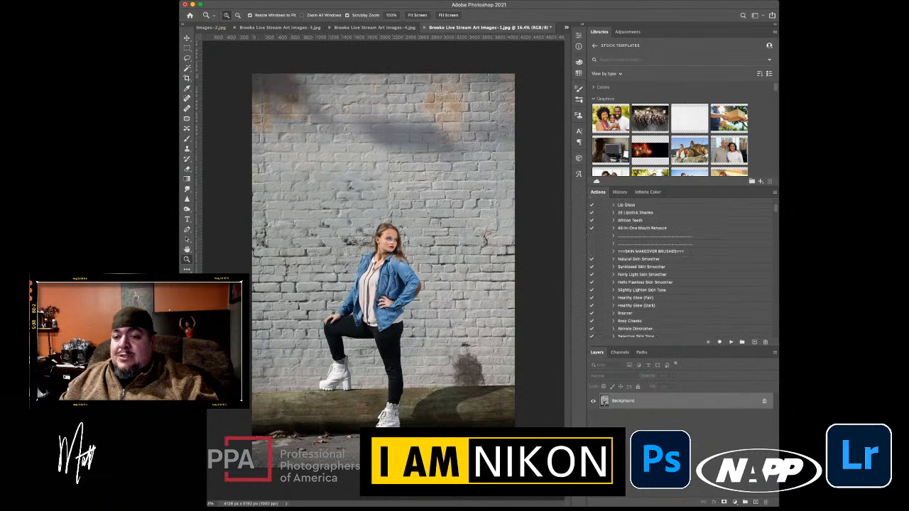
click(639, 259)
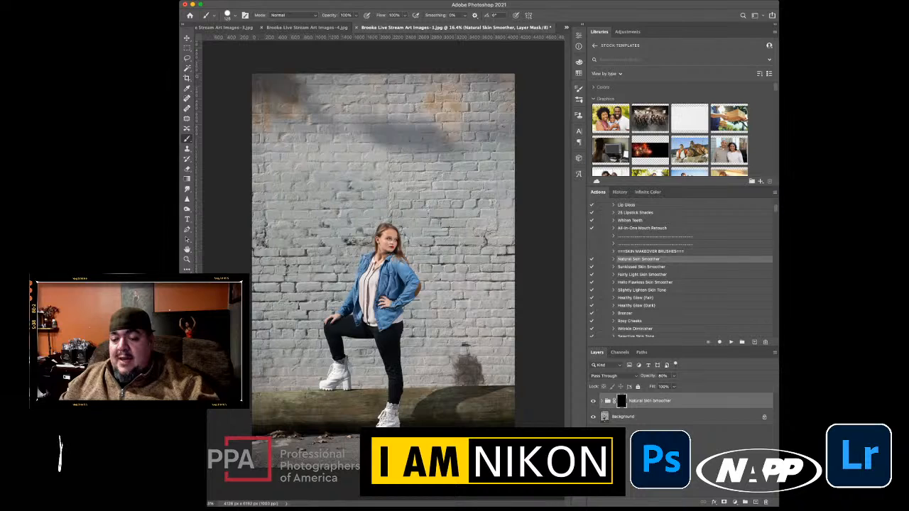
click(602, 401)
scroll(682, 419, down, 3)
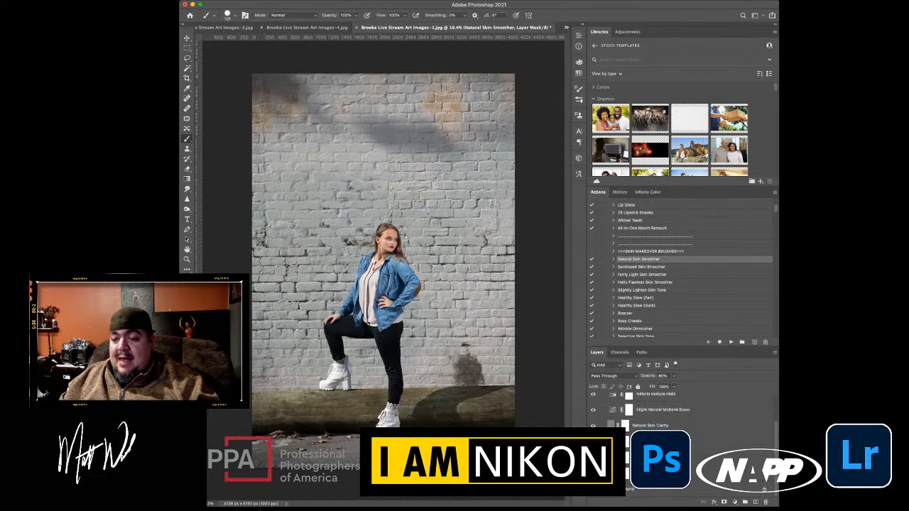
scroll(682, 420, up, 3)
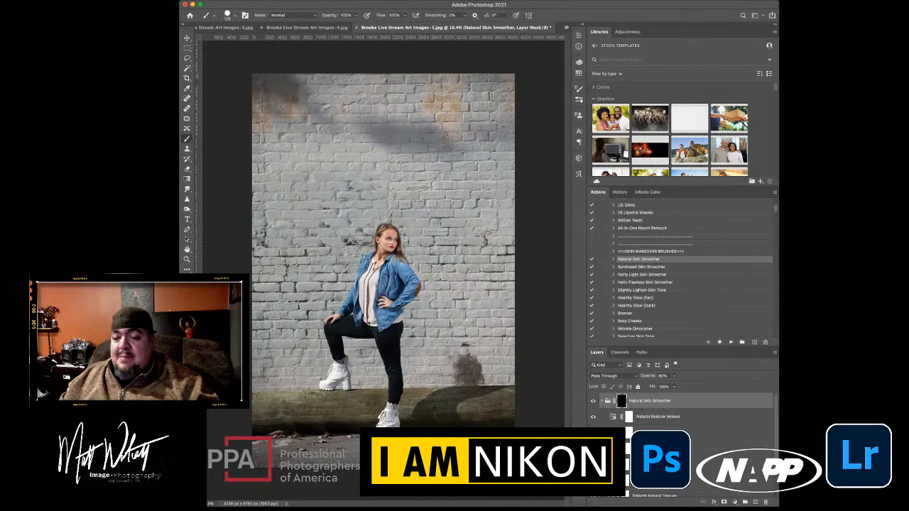
click(602, 401)
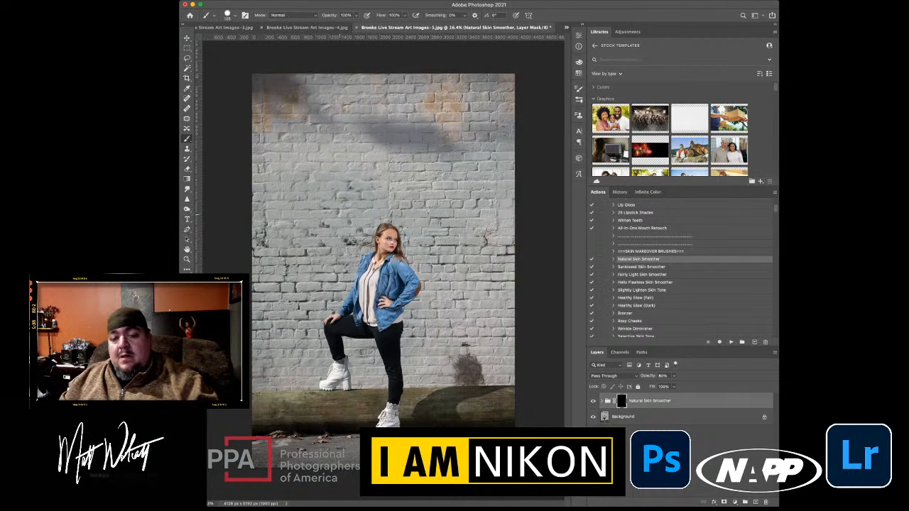
Paint on the Natural Skin Smoother mask over the woman's facial skin with the brush at 40% opacity
key(z)
drag(382, 236, 440, 201)
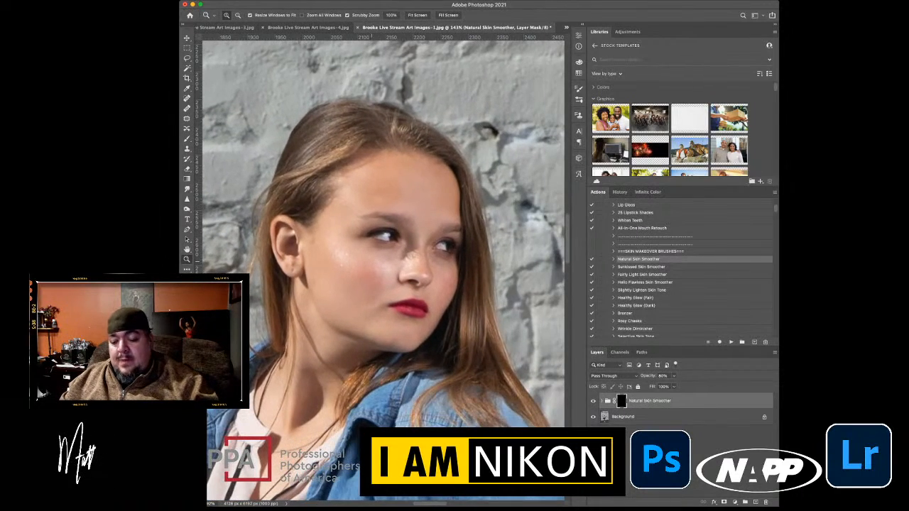
key(b)
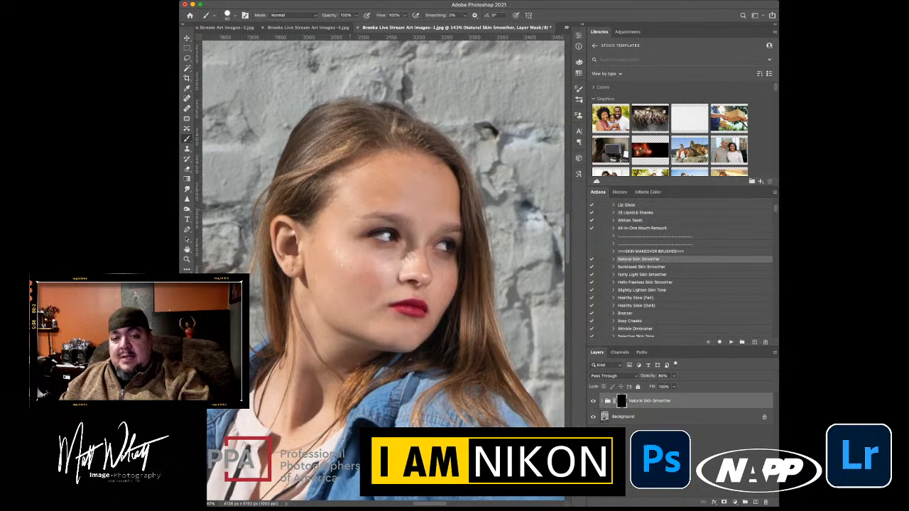
key(4)
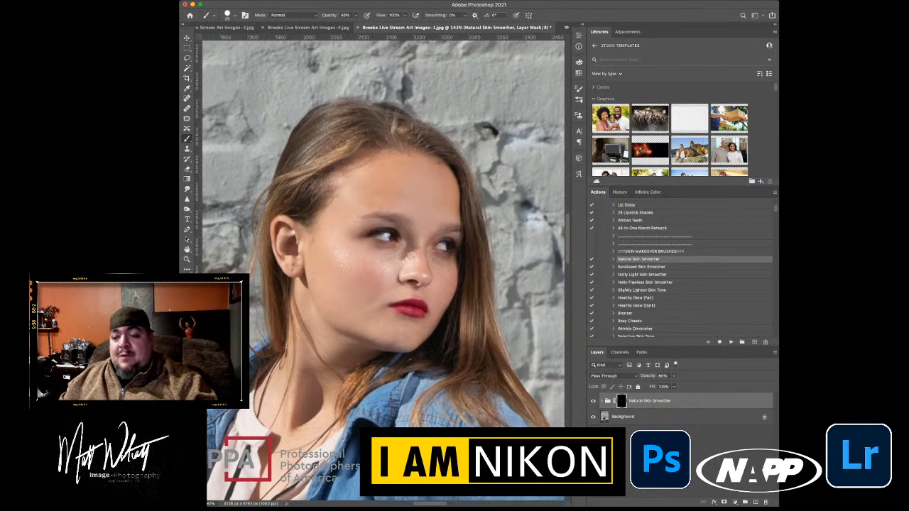
Run the Hello Flawless Skin Smoother action and check the whole photo
click(645, 283)
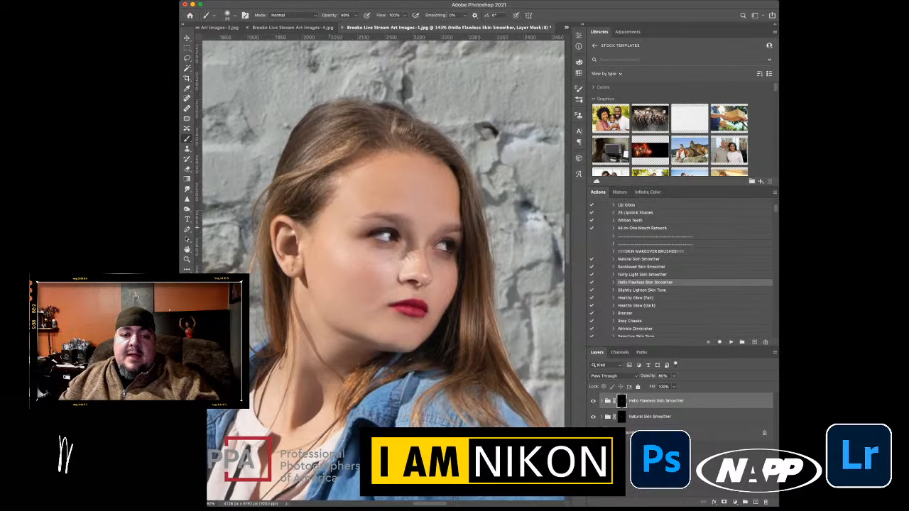
key(z)
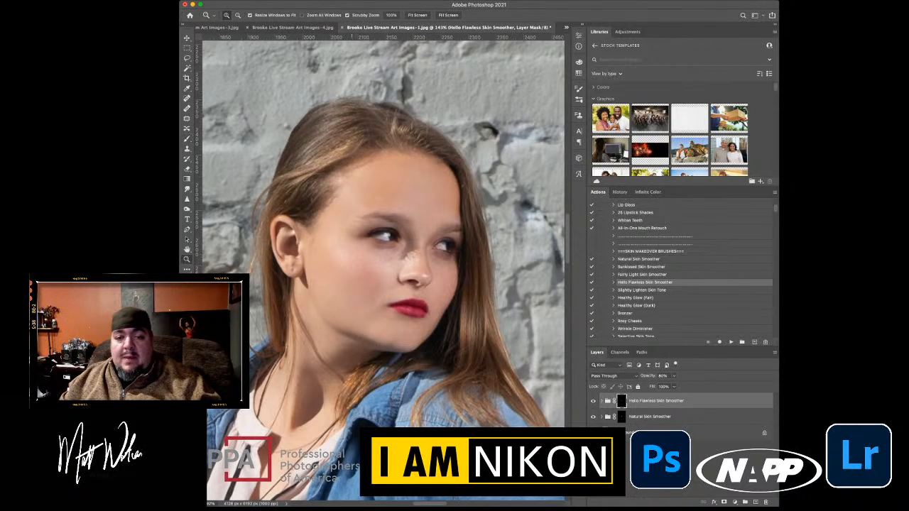
drag(379, 314, 256, 314)
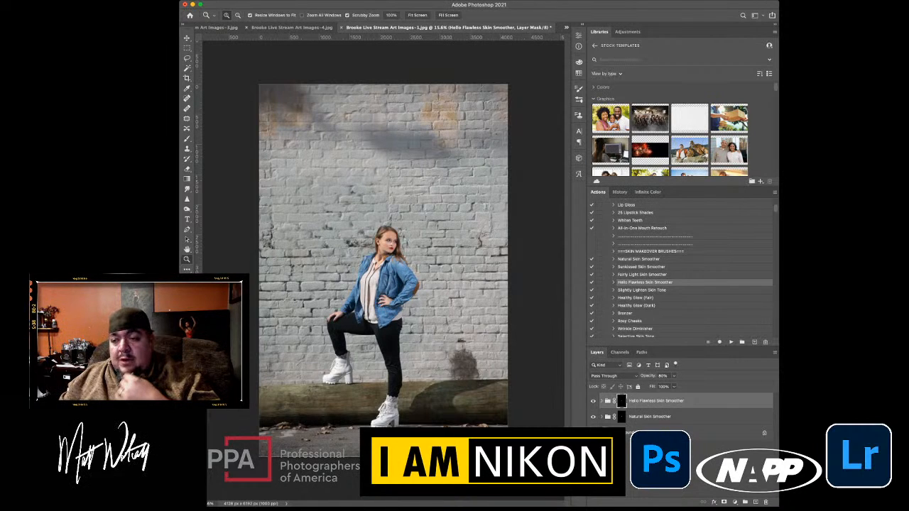
Collapse the Greater Than Gatsby - Retouch Necessities set, look through the Painterly Portrait Collection, and expand the Matts Faves action set
scroll(682, 269, up, 10)
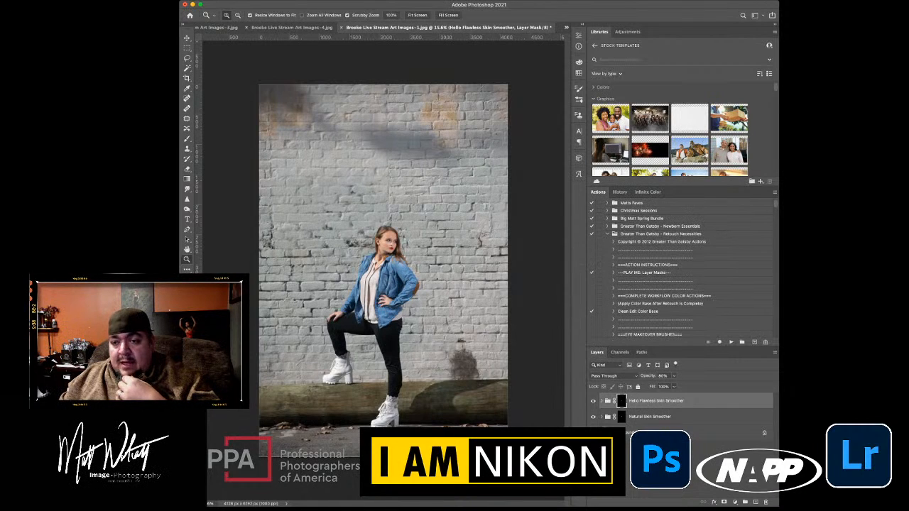
click(608, 234)
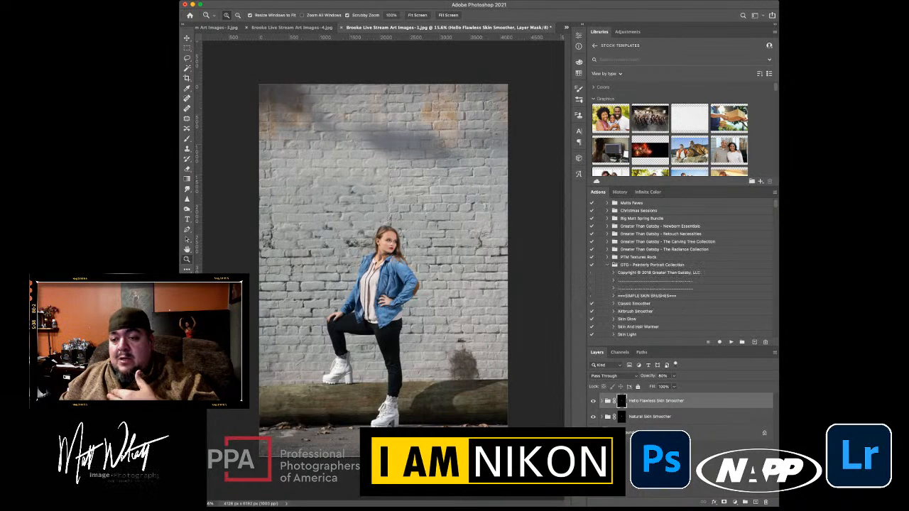
scroll(682, 270, down, 10)
scroll(682, 270, down, 5)
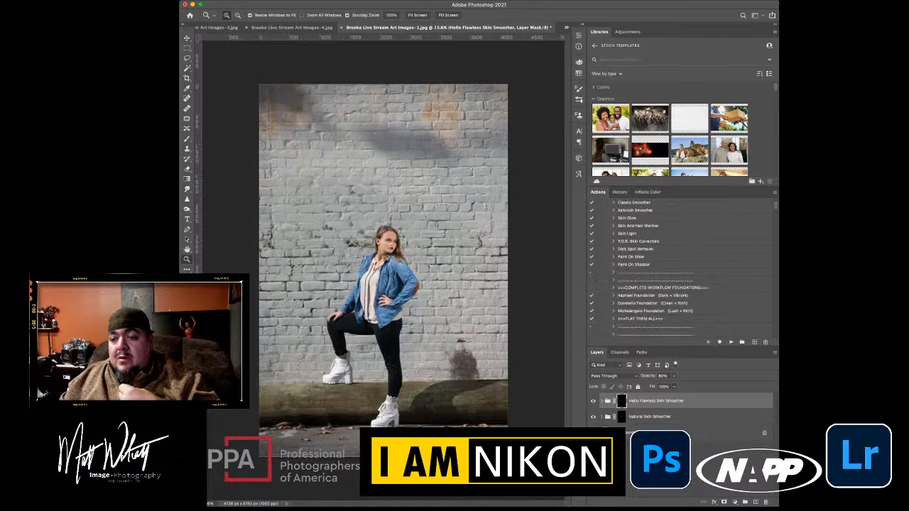
scroll(682, 270, up, 10)
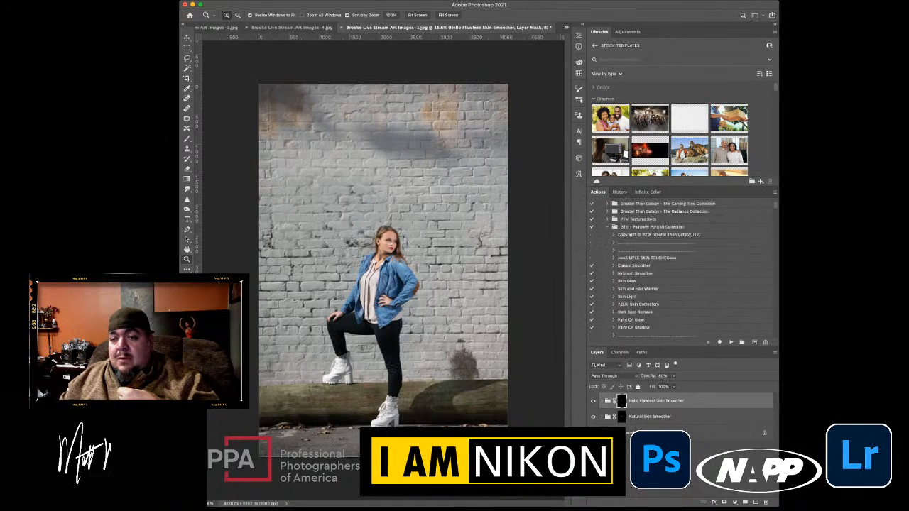
click(608, 203)
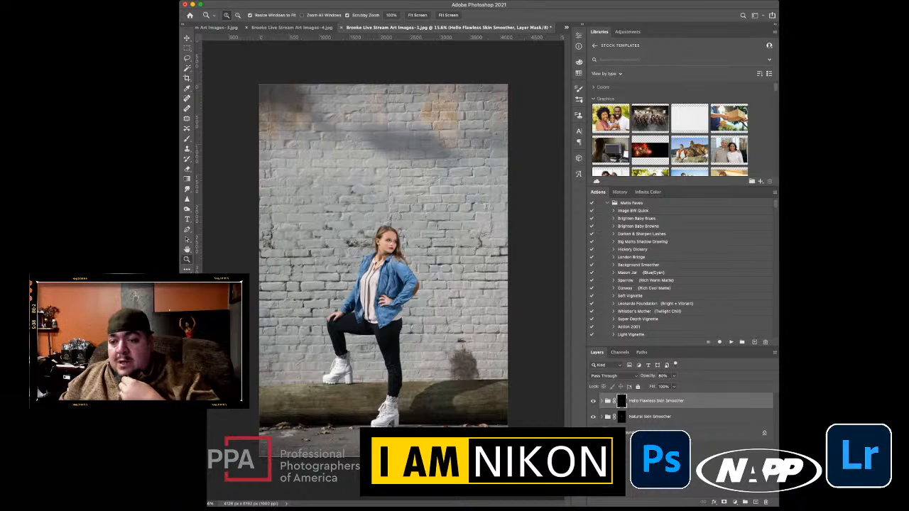
Merge both skin smoother groups into the Background and run the Leonardo Foundation (Bright + Vibrant) action
click(654, 305)
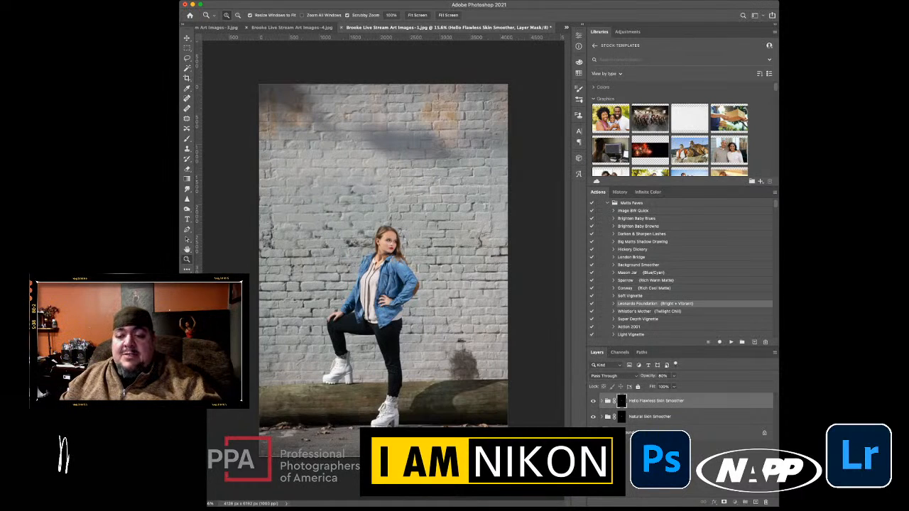
shift+click(661, 432)
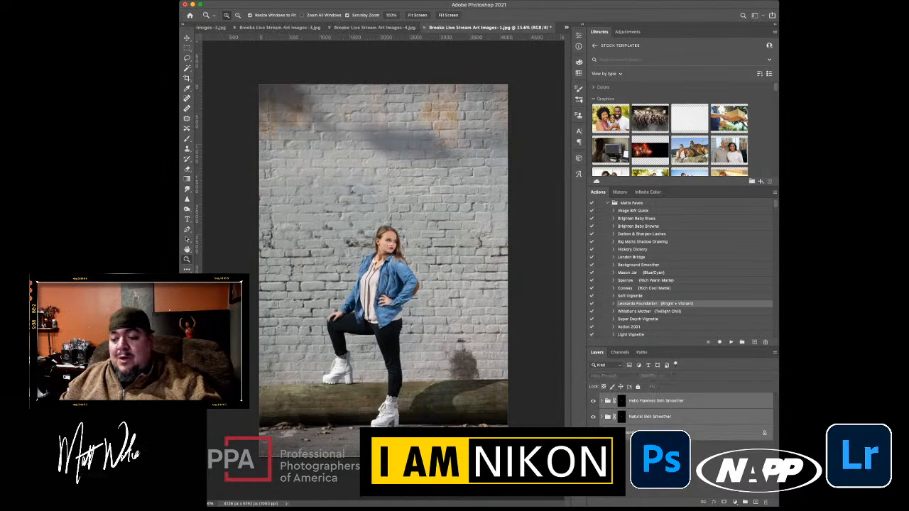
key(super+e)
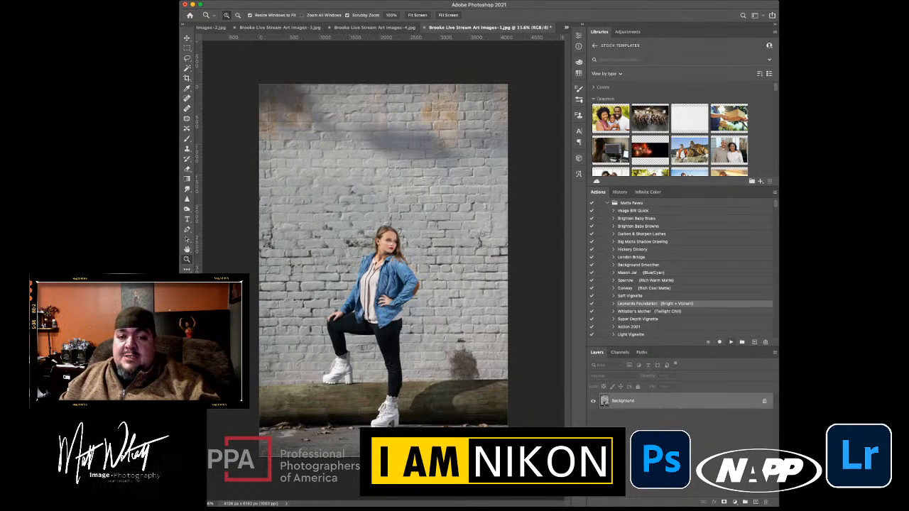
click(731, 343)
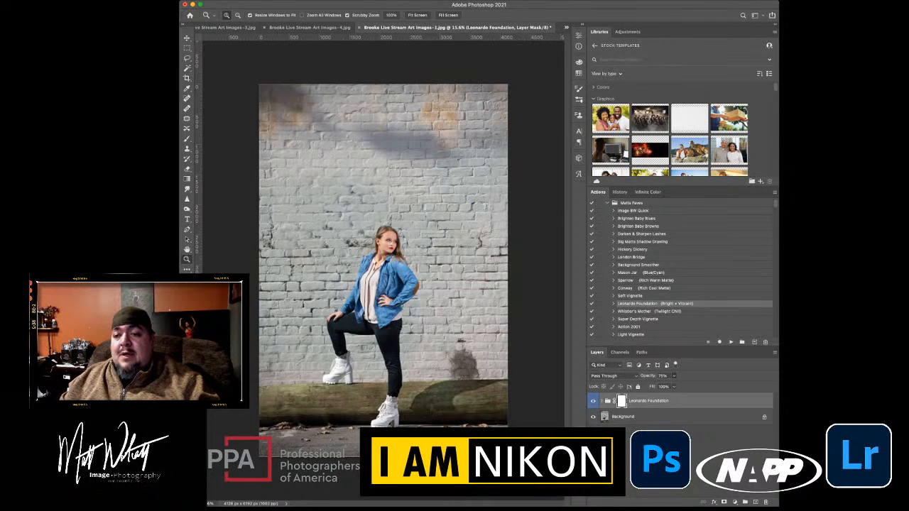
Run the Big Matts Shadow Drawing action from the Matts Faves set
click(642, 234)
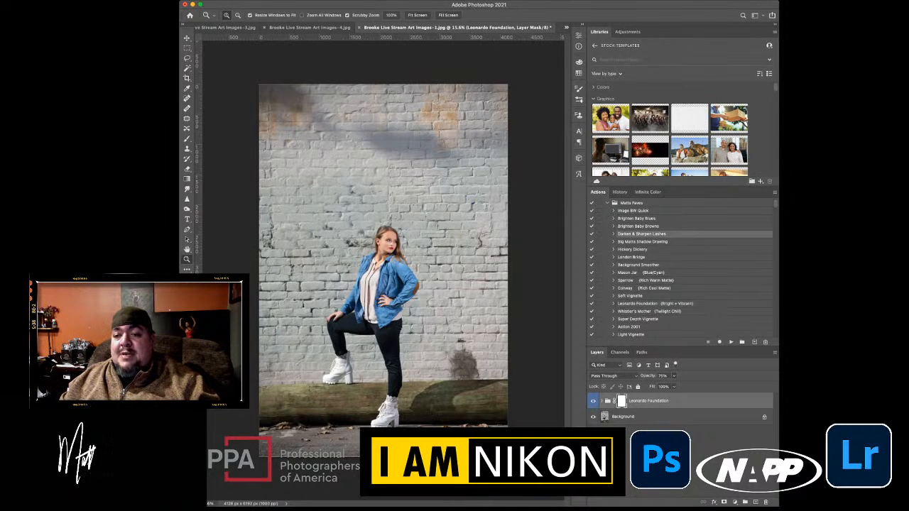
click(642, 242)
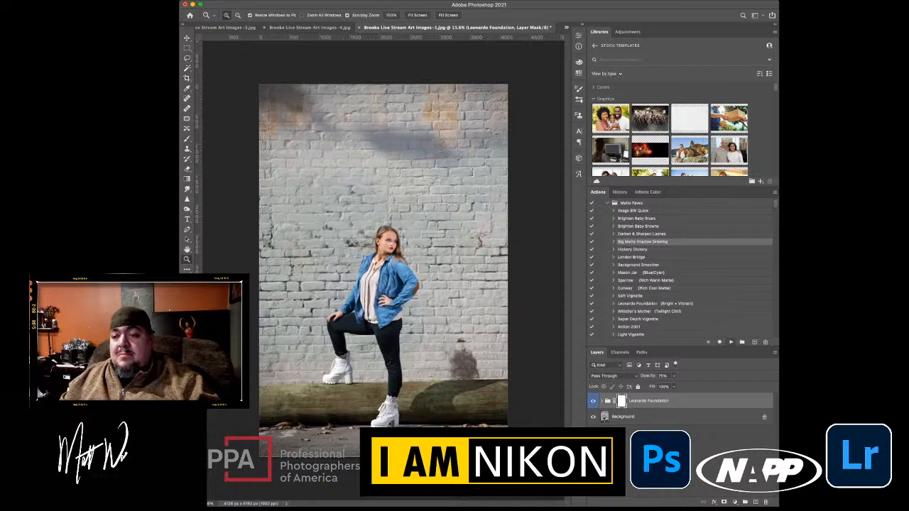
click(732, 342)
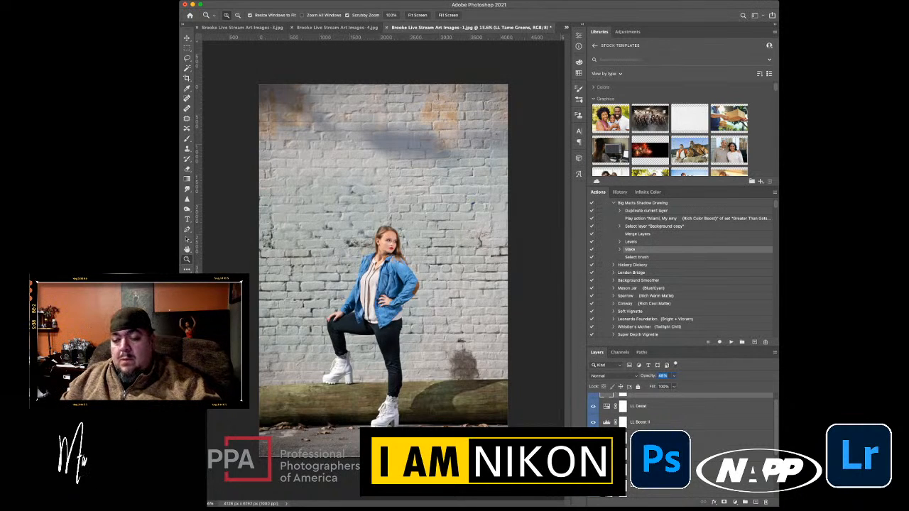
Select the whole stack of LL adjustment layers down to the Background and merge everything into one layer
scroll(682, 419, up, 1)
scroll(682, 419, down, 5)
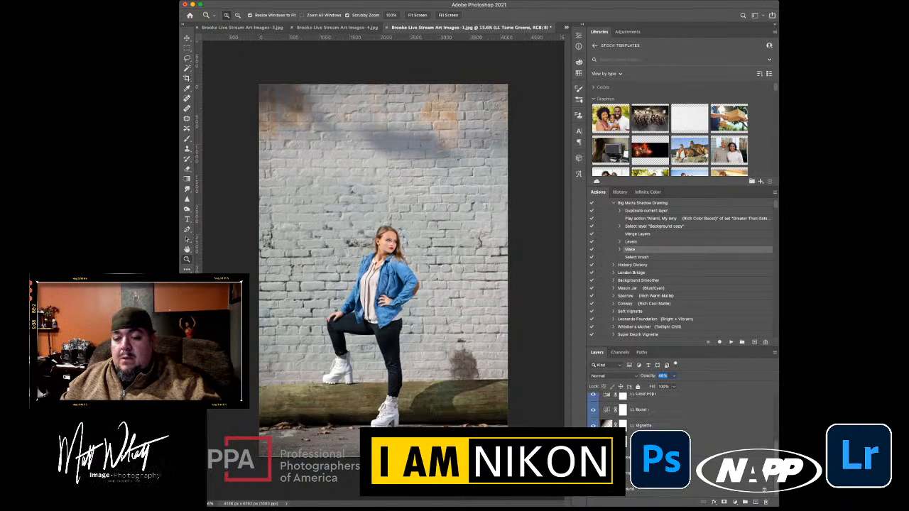
shift+click(662, 474)
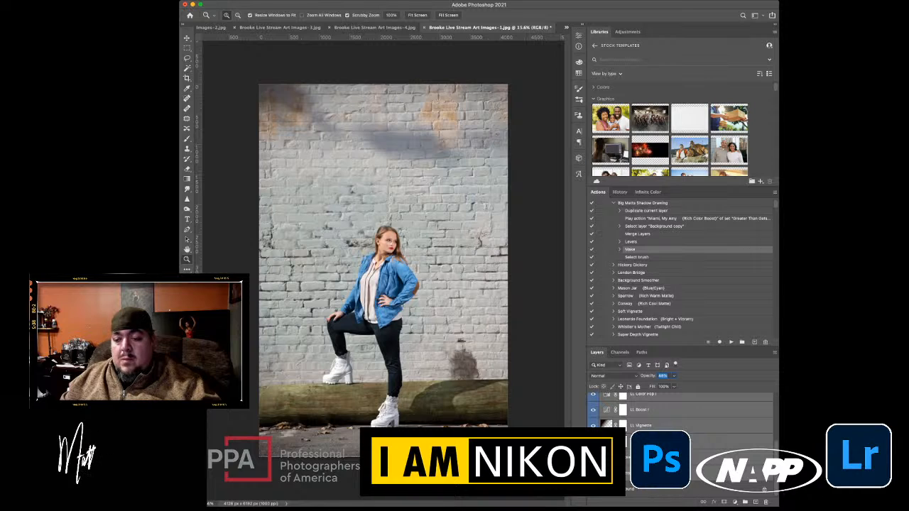
shift+click(662, 489)
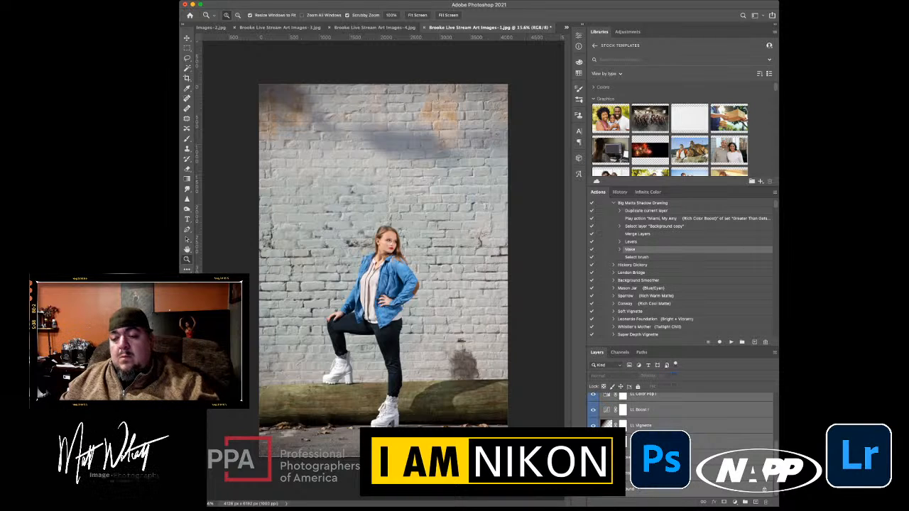
key(ctrl+e)
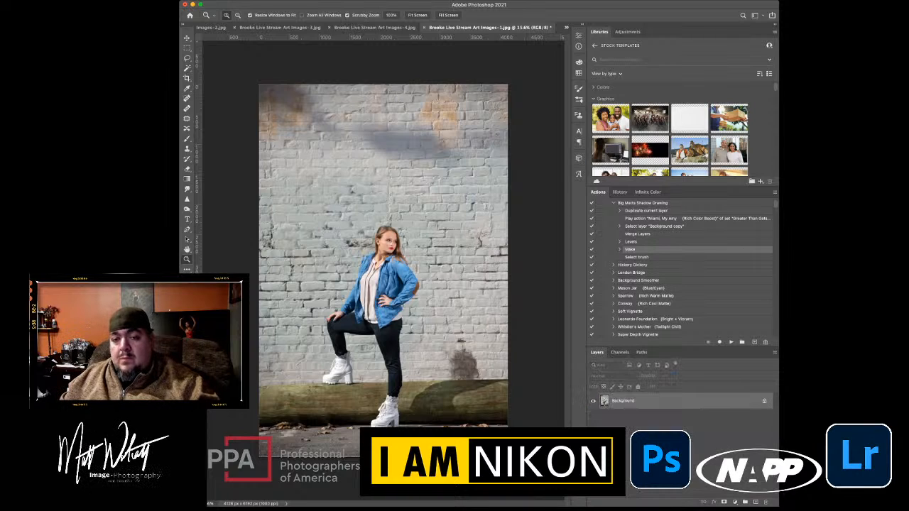
Rerun Big Matts Shadow Drawing on the merged photo and paint its mask at 30% opacity to brighten the woman and surrounding wall
key(i)
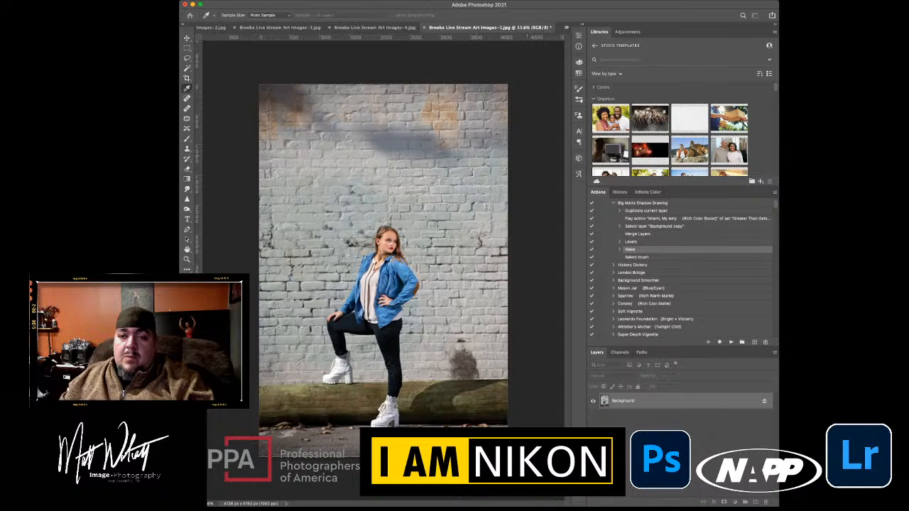
key(z)
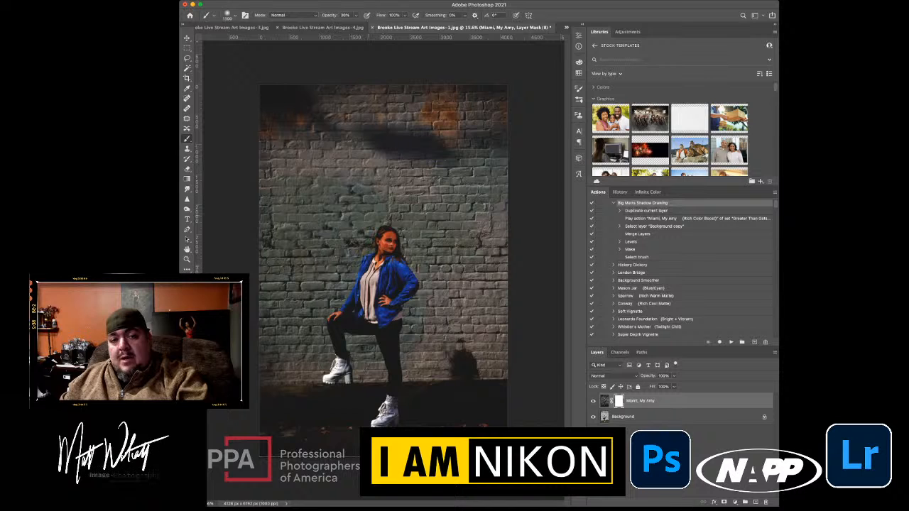
mouse_move(370, 145)
mouse_down()
mouse_move(446, 128)
mouse_move(433, 174)
mouse_move(313, 266)
mouse_move(377, 319)
mouse_move(391, 398)
mouse_move(295, 390)
mouse_up()
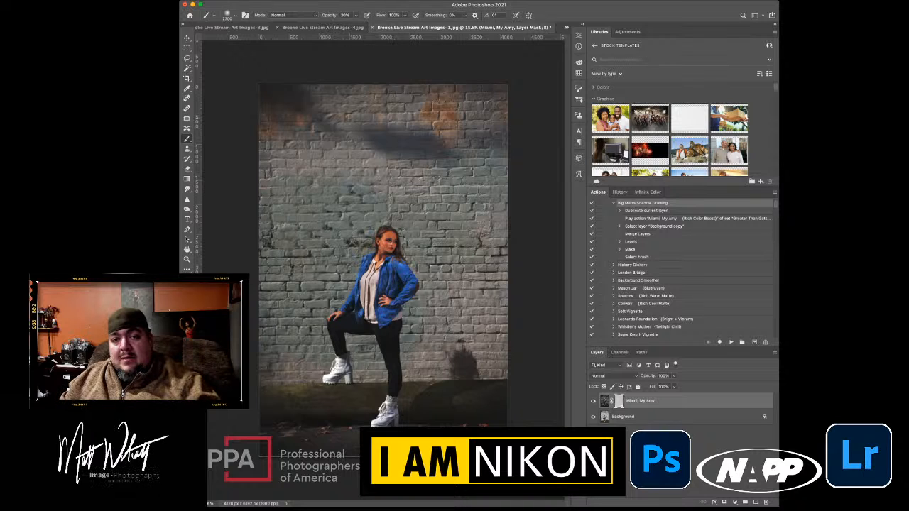
mouse_move(334, 150)
mouse_down()
mouse_move(406, 149)
mouse_move(356, 192)
mouse_move(324, 302)
mouse_up()
drag(384, 334, 439, 361)
mouse_move(355, 256)
mouse_down()
mouse_move(397, 267)
mouse_move(348, 323)
mouse_up()
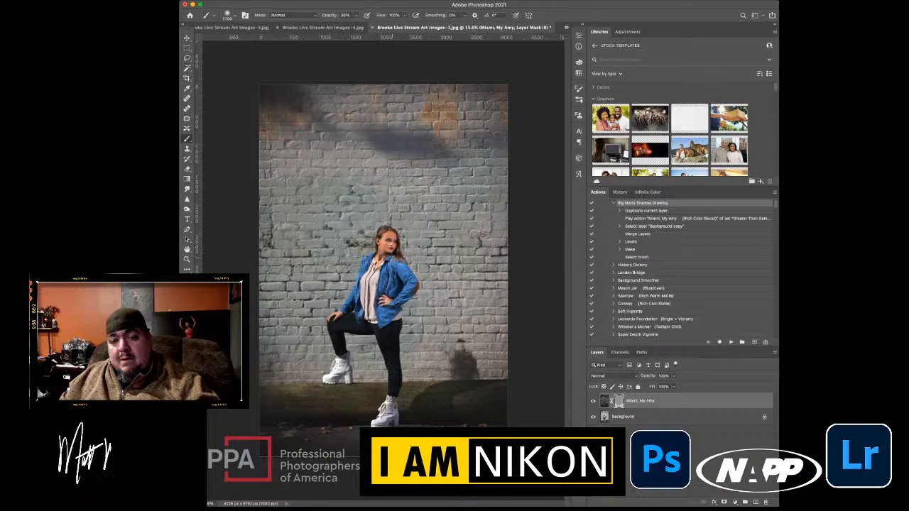
drag(319, 284, 355, 302)
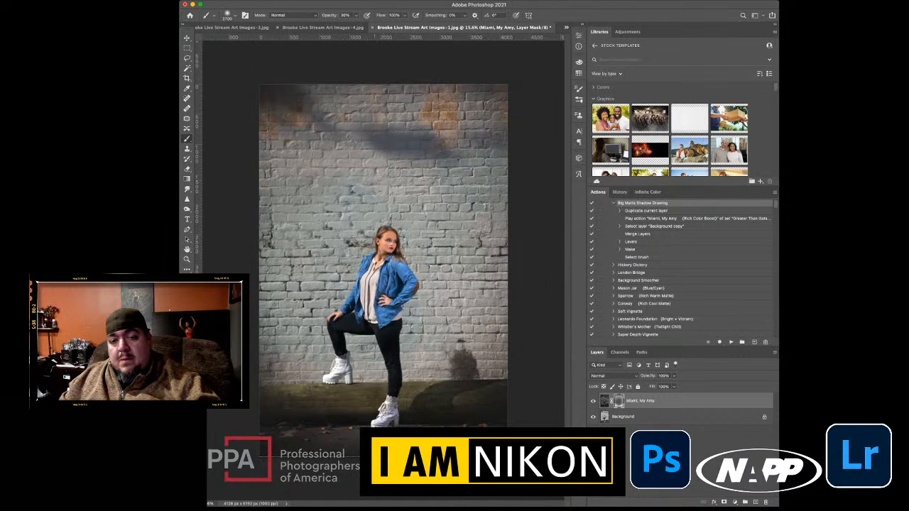
mouse_move(499, 162)
mouse_down()
mouse_move(489, 168)
mouse_move(323, 110)
mouse_up()
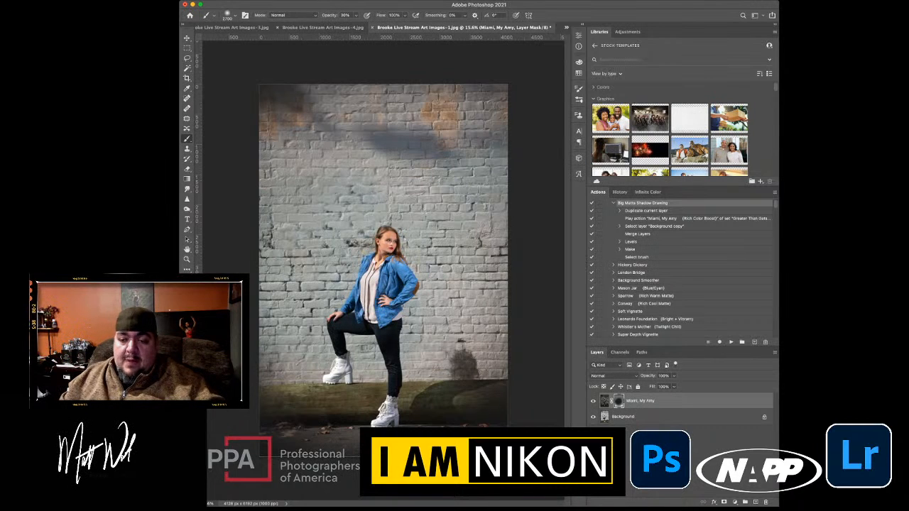
Merge the Miami, My Amy layer into the Background and compare the result with the original photo in the history
shift+click(624, 417)
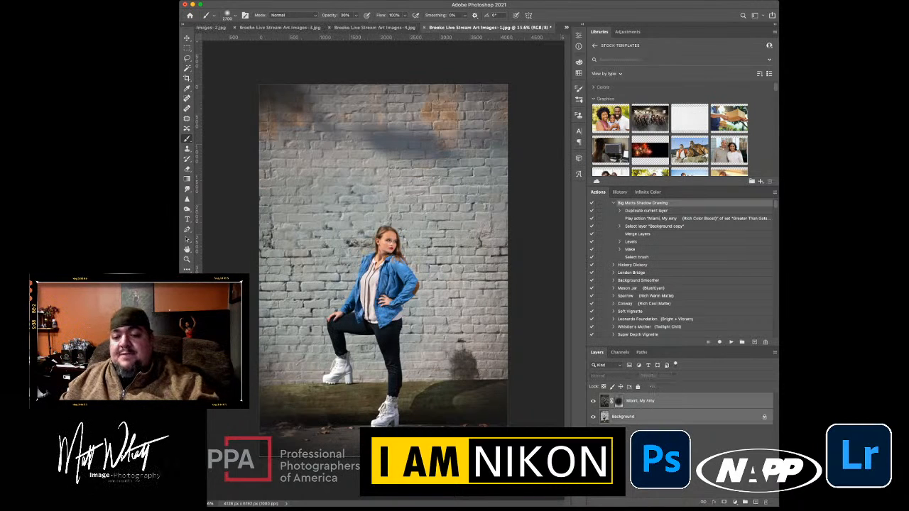
key(ctrl+e)
scroll(682, 270, up, 3)
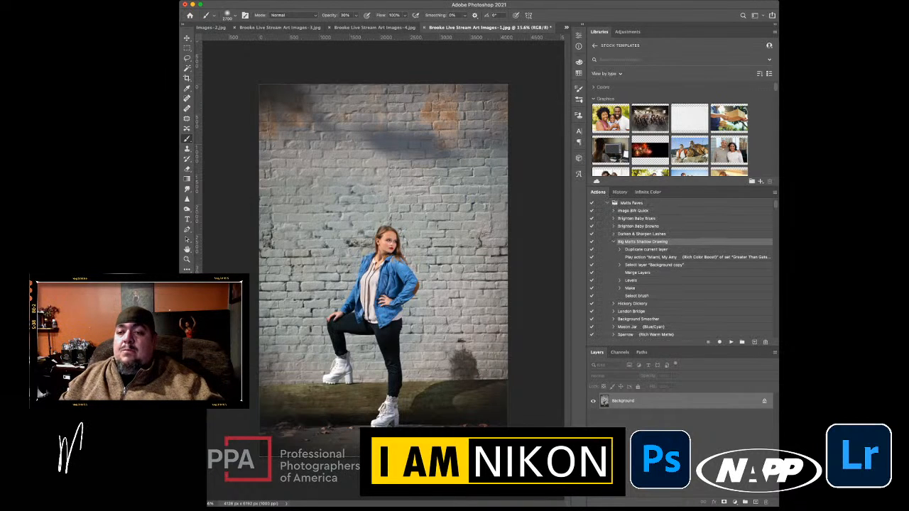
click(621, 192)
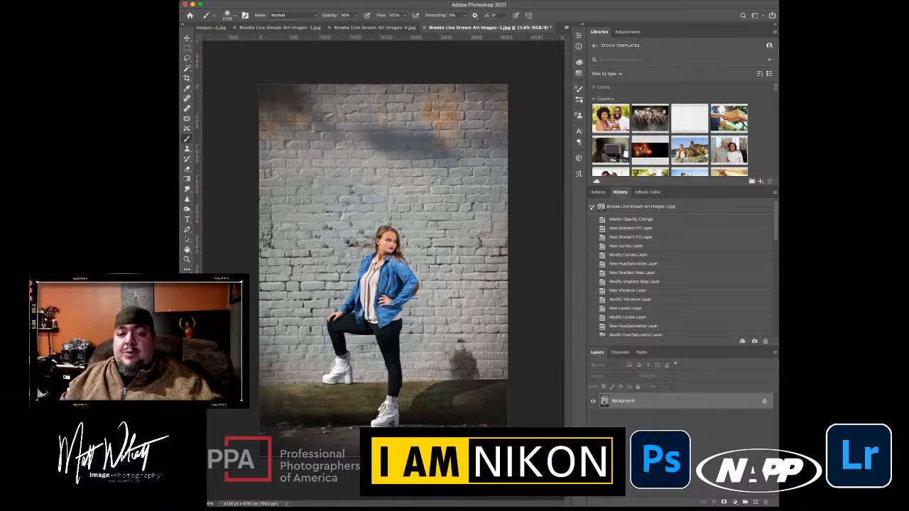
click(639, 206)
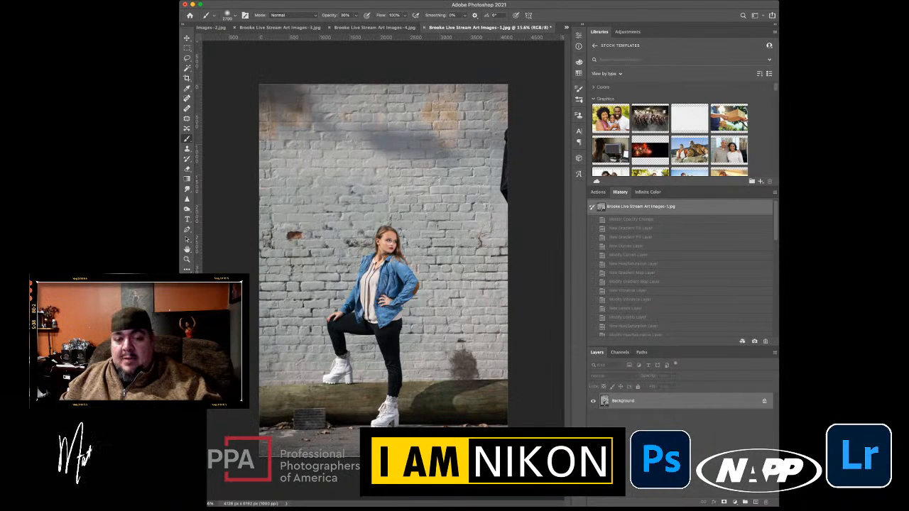
key(ctrl+z)
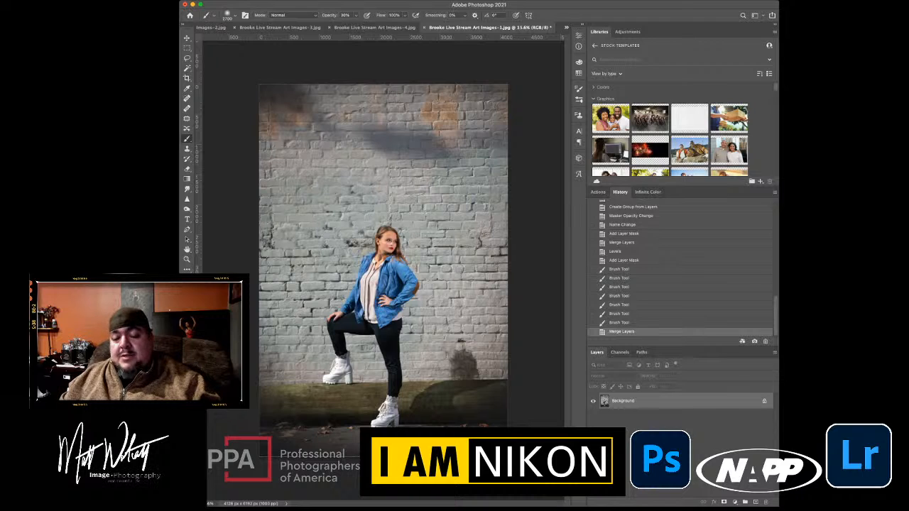
Save the retouched brick-wall portrait and close its document
key(h)
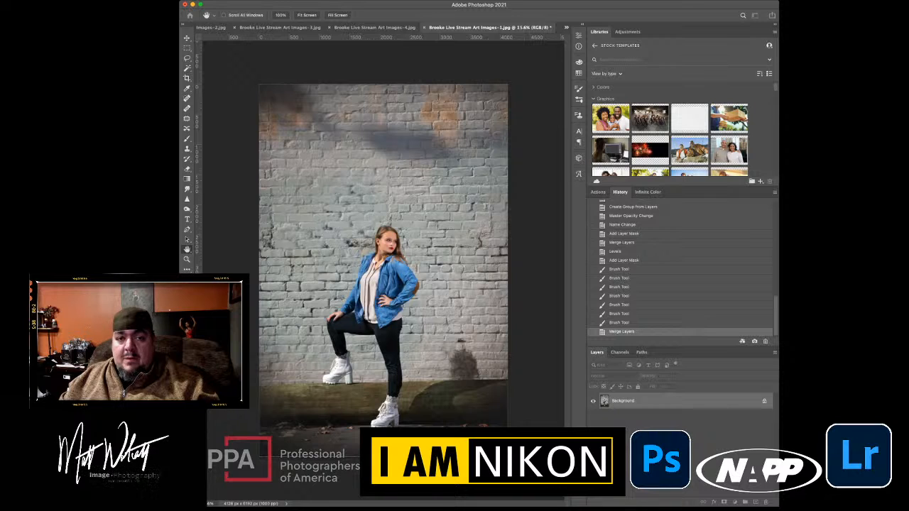
key(ctrl+s)
key(b)
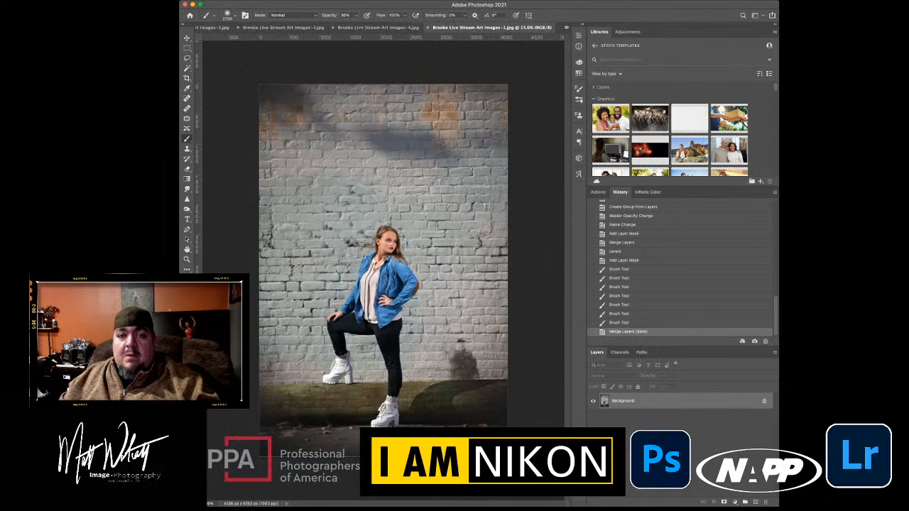
key(super+w)
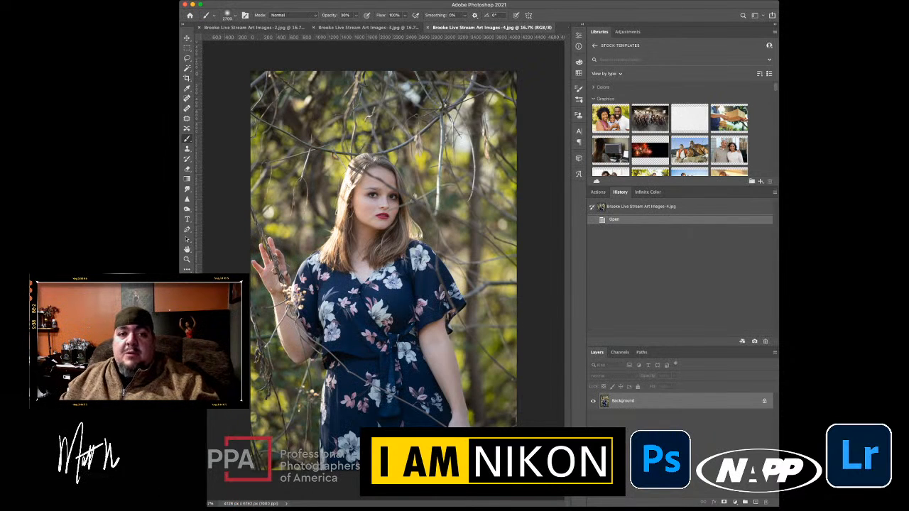
Switch to the photo of the woman in the red dress and crop it using Original Ratio
key(ctrl+Tab)
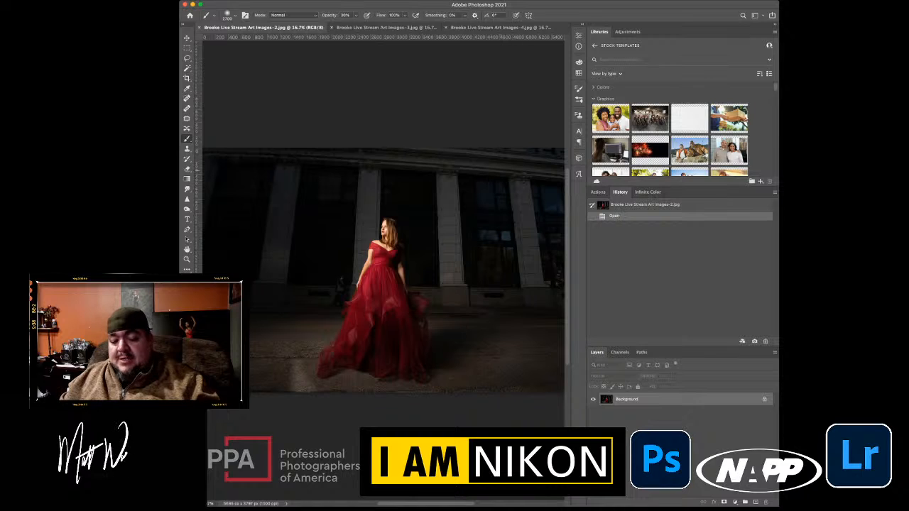
key(c)
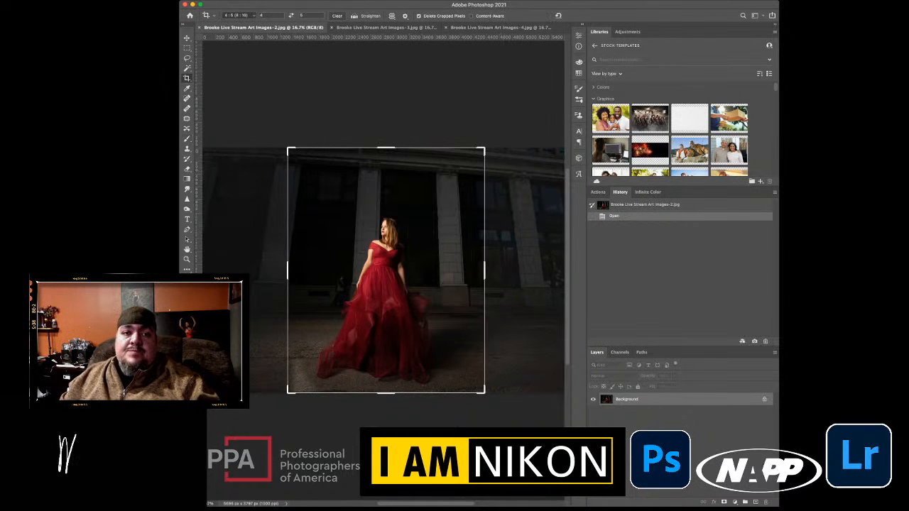
click(239, 15)
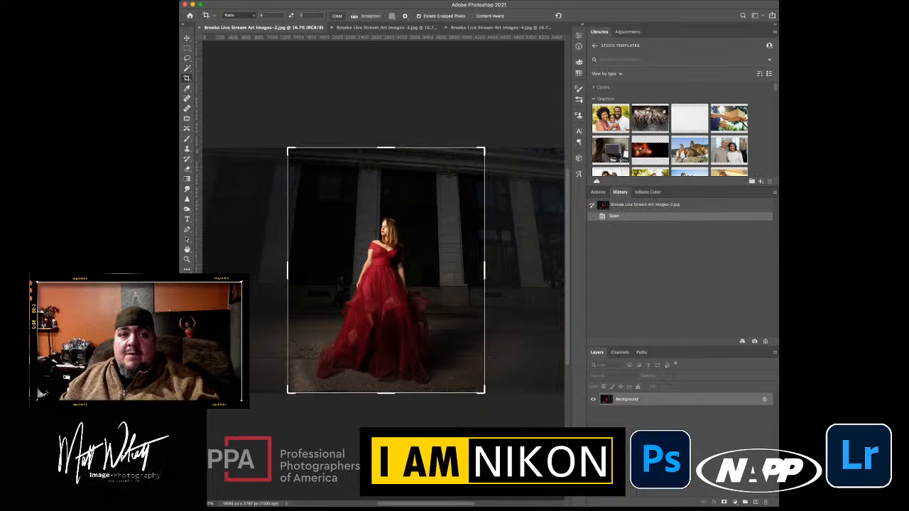
scroll(384, 171, up, 1)
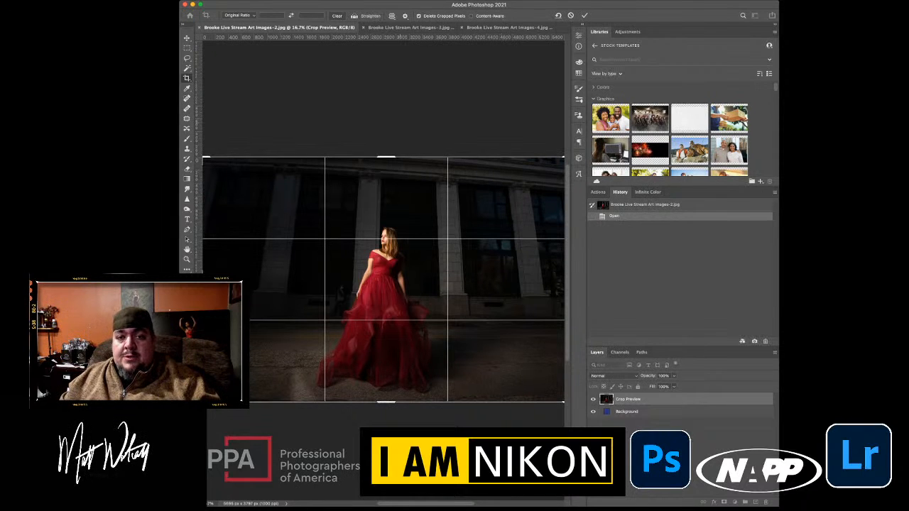
click(187, 49)
key(z)
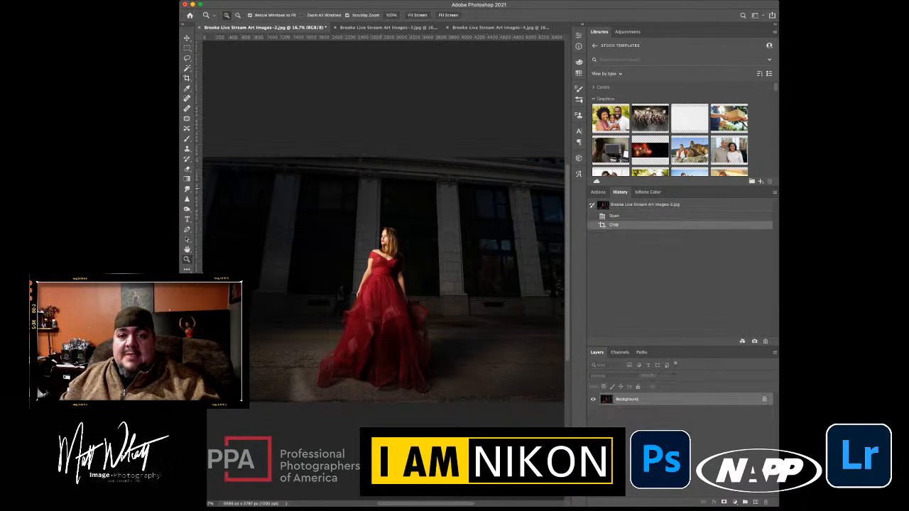
Recrop the red-dress photo with a slight rotation and tighter framing, moving the image upward within the crop, and apply it
key(super+minus)
drag(294, 72, 282, 72)
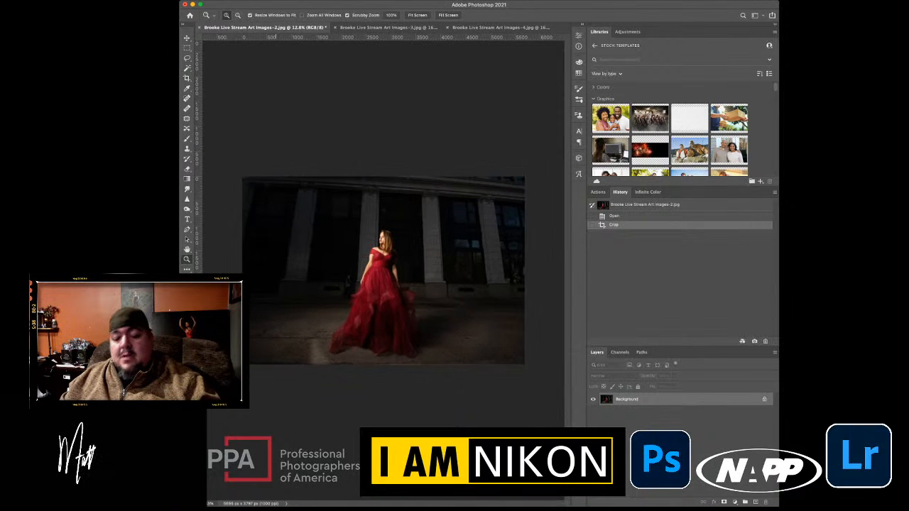
key(c)
drag(529, 370, 534, 362)
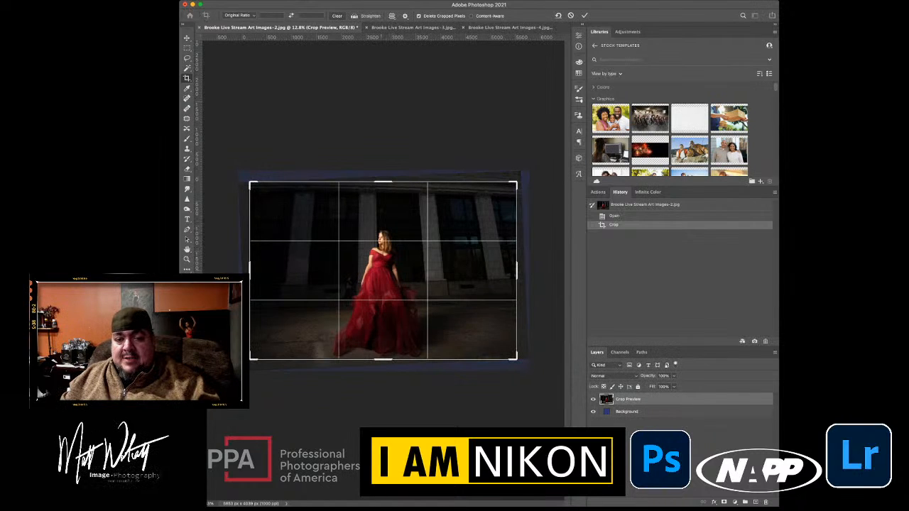
drag(381, 284, 381, 272)
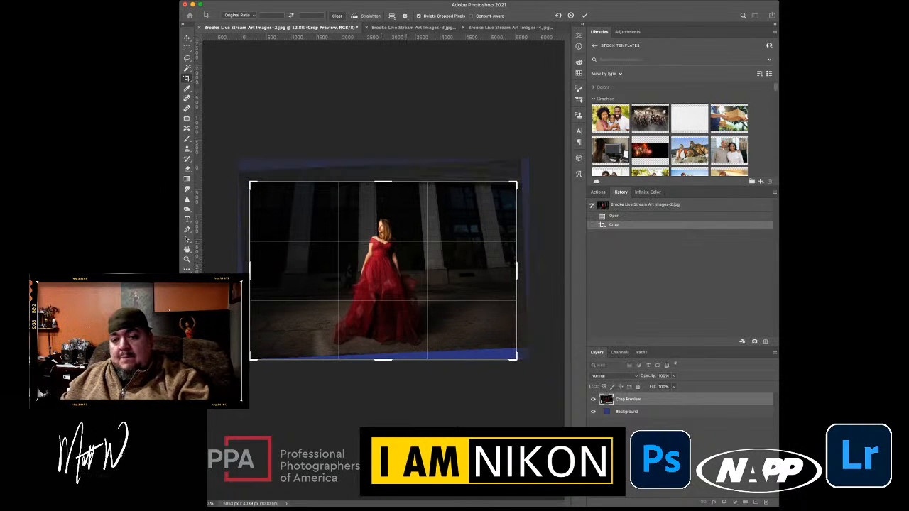
key(Return)
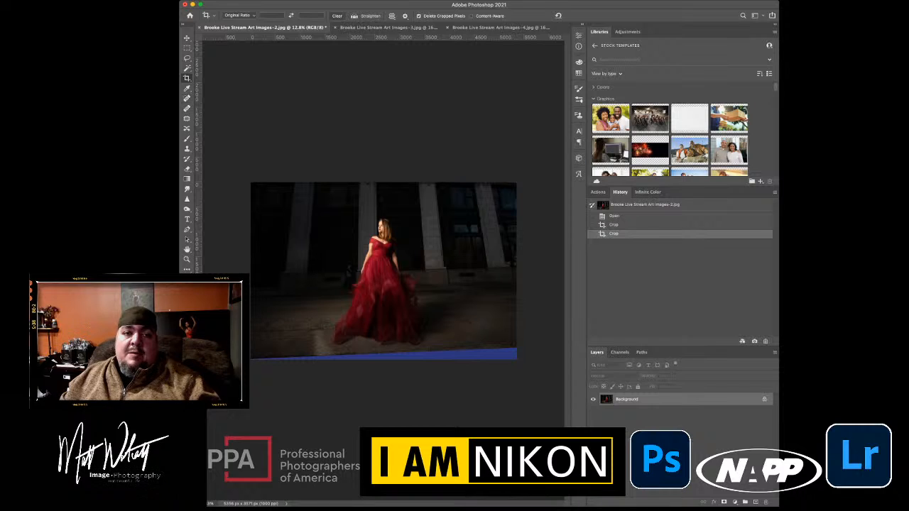
Lasso the blue strip along the photo's bottom edge, fill it with matching pavement, and deselect
key(l)
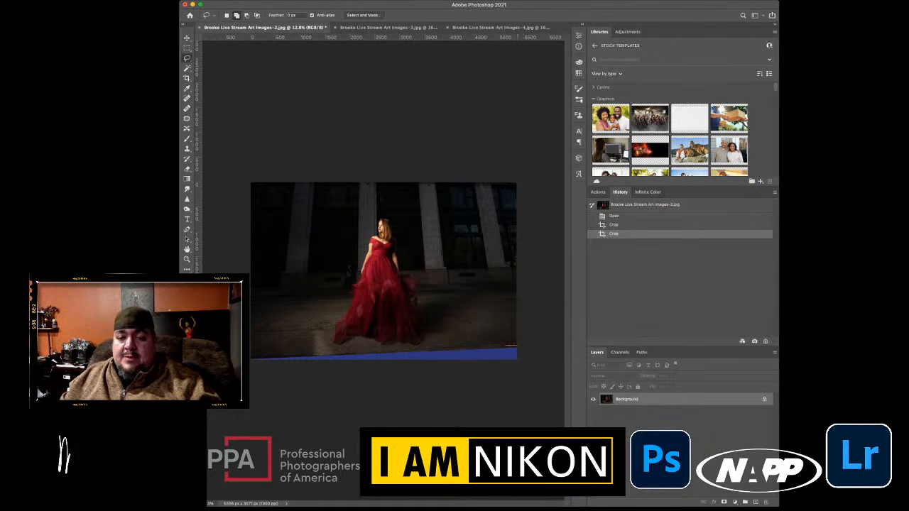
mouse_move(513, 346)
mouse_down()
mouse_move(250, 354)
mouse_move(318, 361)
mouse_move(517, 348)
mouse_up()
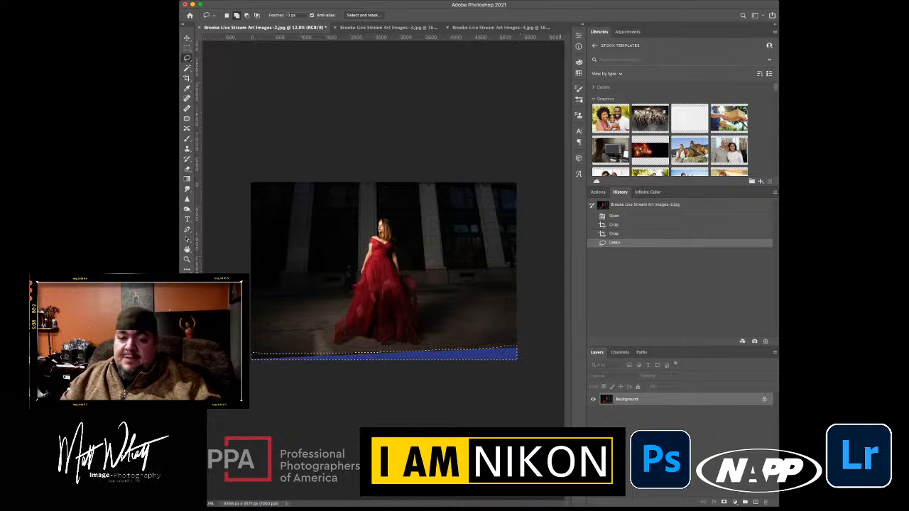
key(i)
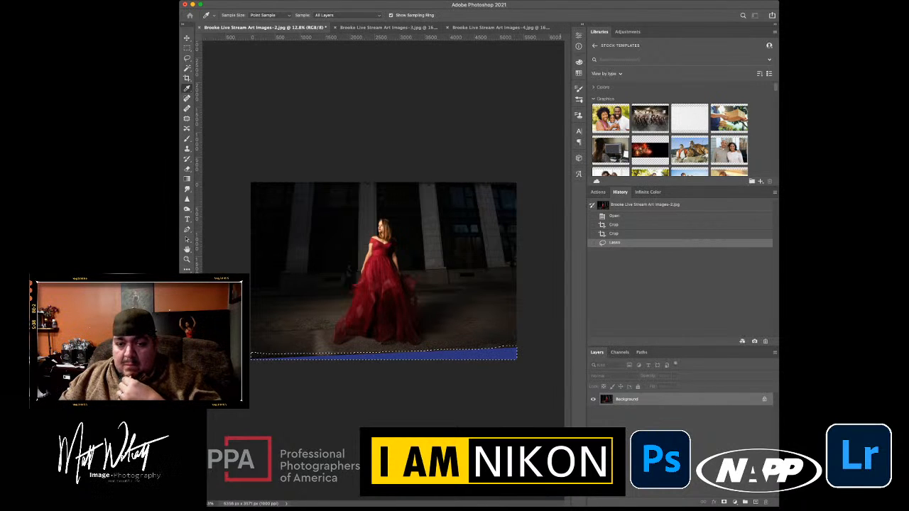
key(l)
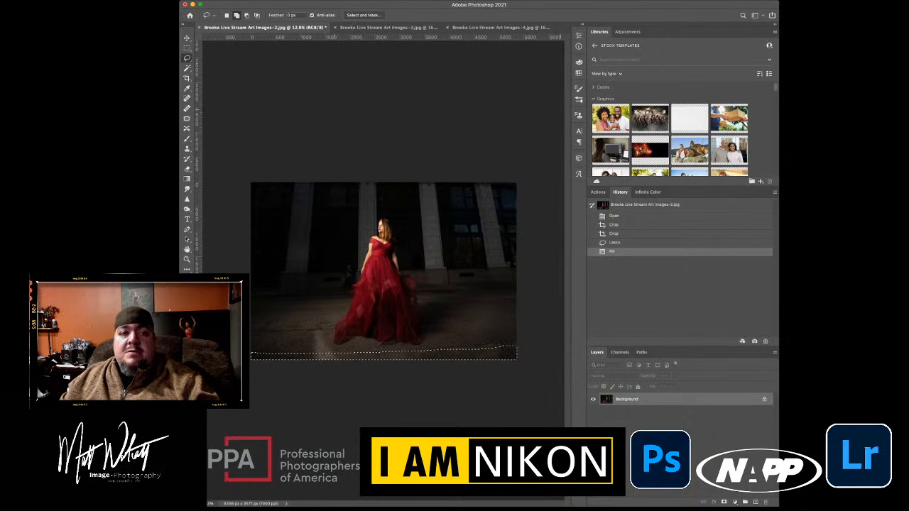
key(m)
key(super+d)
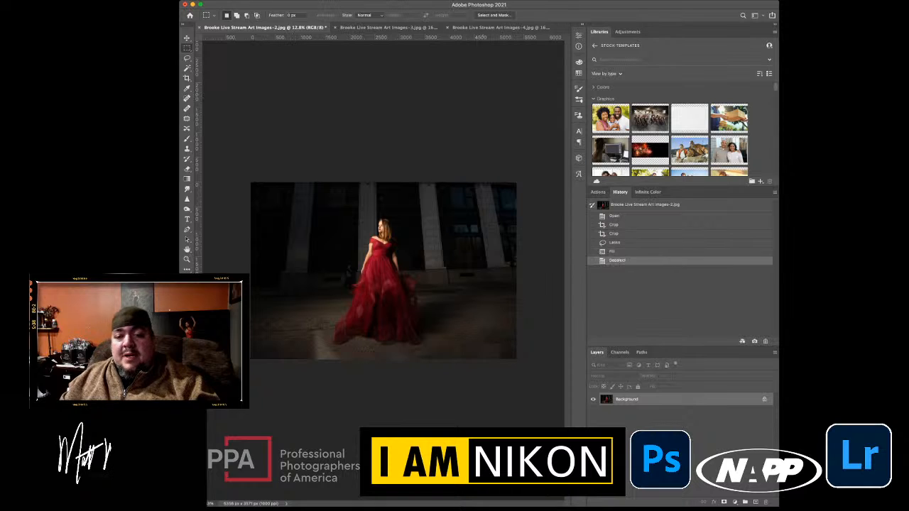
Blend the filled pavement along the photo's bottom edge using the Clone Stamp at 60% opacity
key(z)
drag(481, 358, 523, 357)
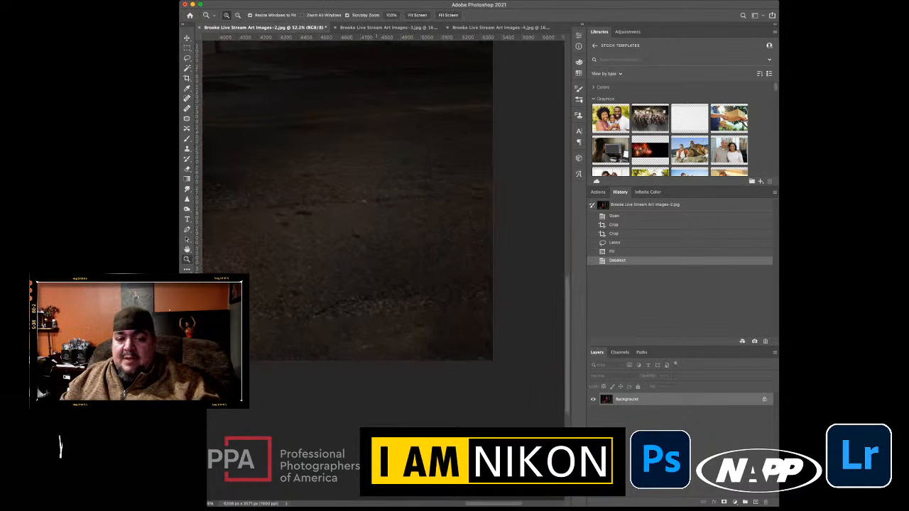
key(s)
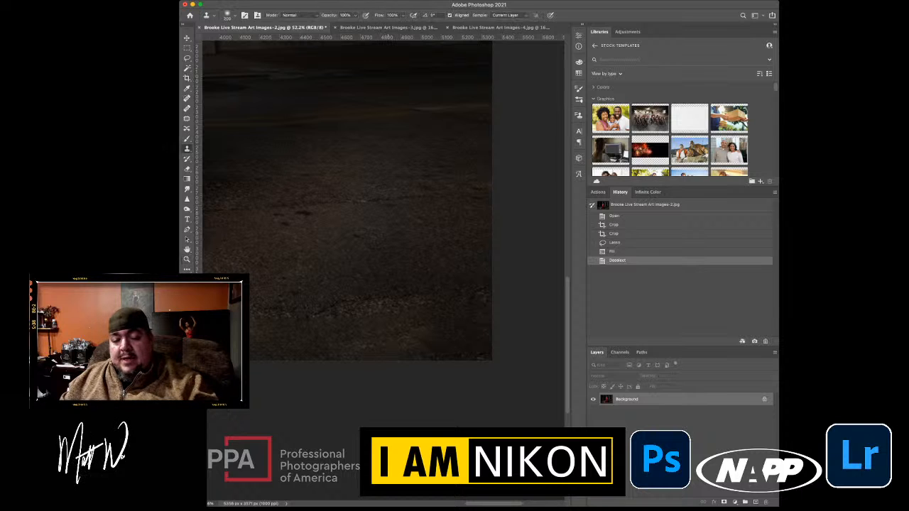
key(6)
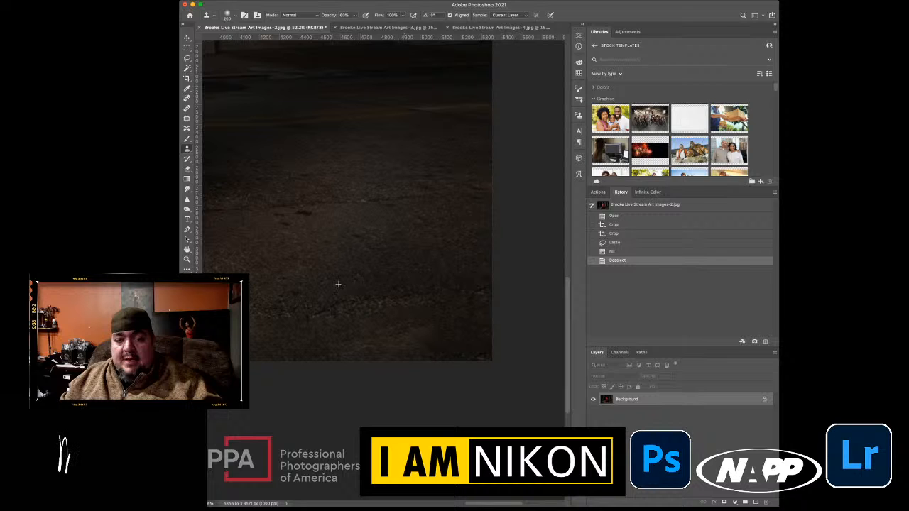
click(401, 279)
scroll(402, 279, left, 5)
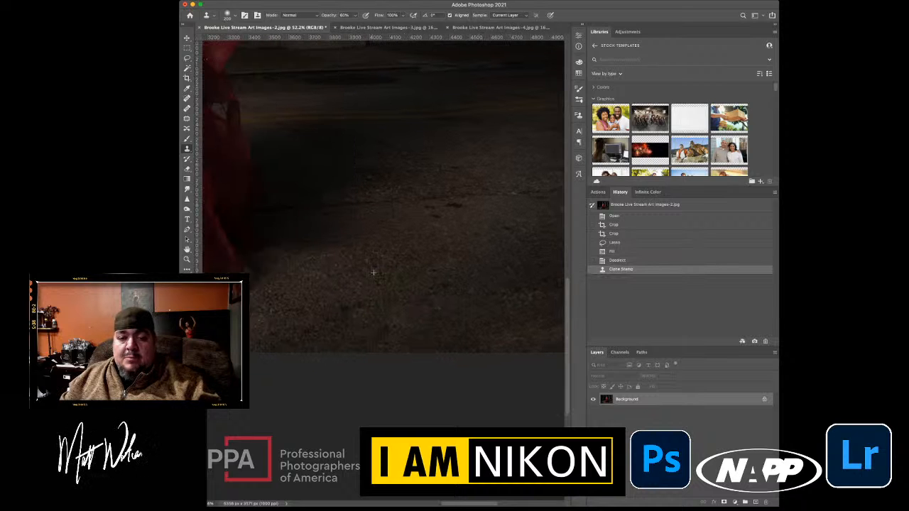
mouse_move(300, 309)
mouse_down()
mouse_move(289, 284)
mouse_move(277, 288)
mouse_move(433, 279)
mouse_move(393, 294)
mouse_move(391, 284)
mouse_move(444, 319)
mouse_up()
key(super+z)
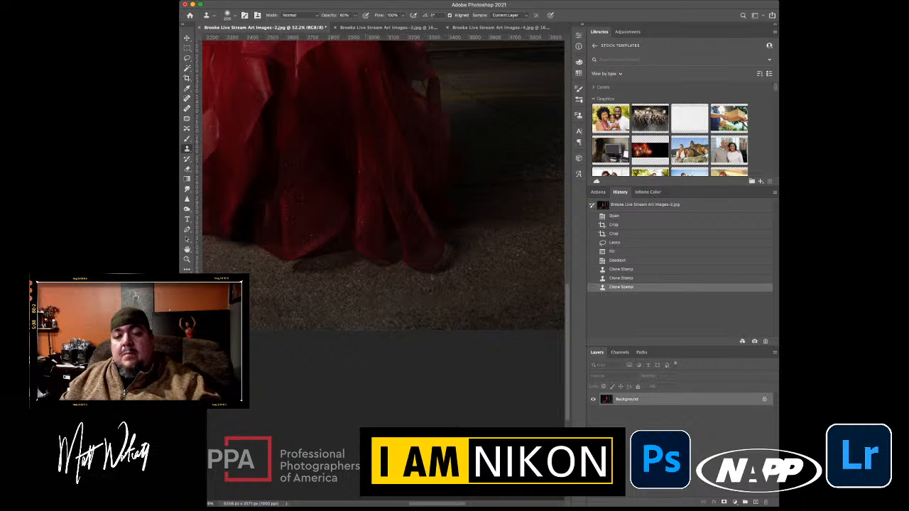
drag(245, 281, 551, 292)
key(z)
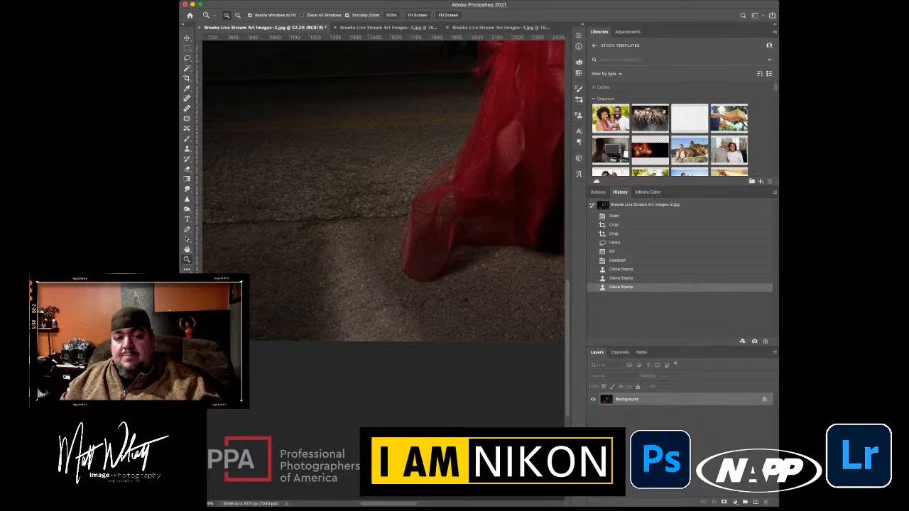
drag(324, 347, 235, 347)
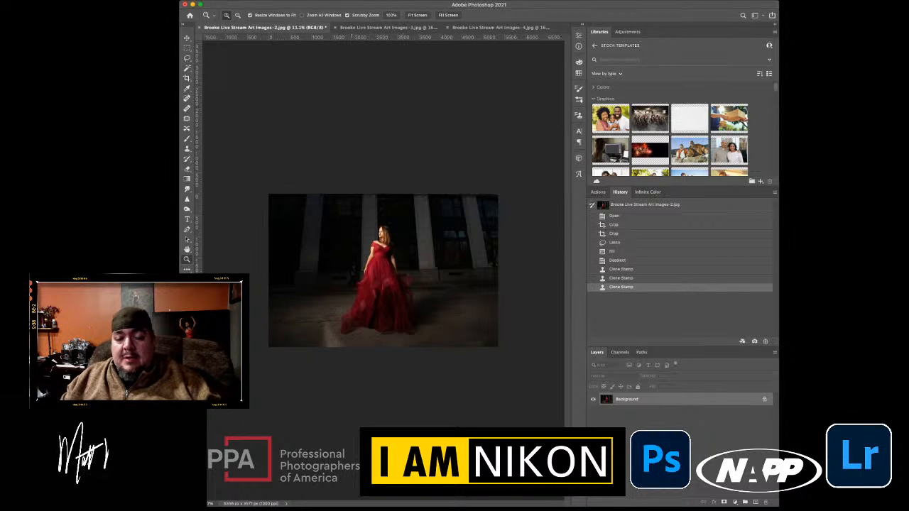
Lasso the masked passerby in the dark background beside the dress, remove the figure with a fill, and deselect
drag(351, 277, 475, 277)
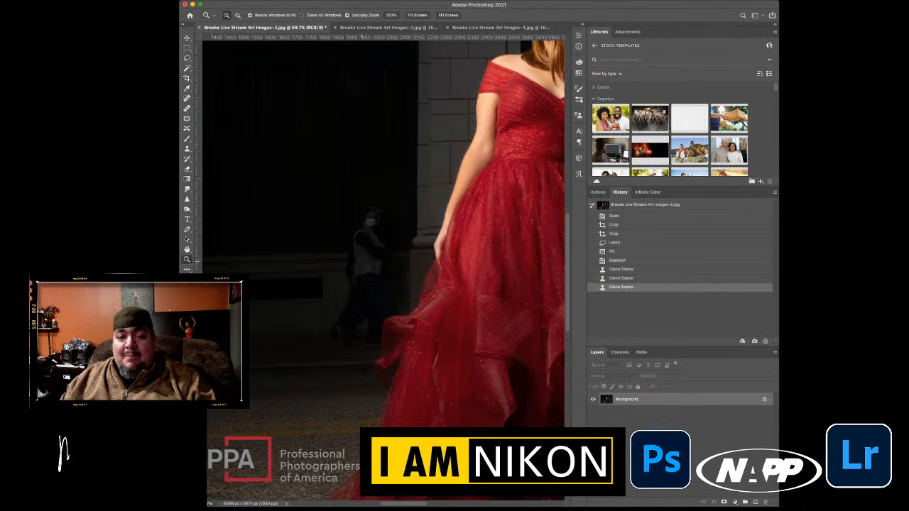
key(s)
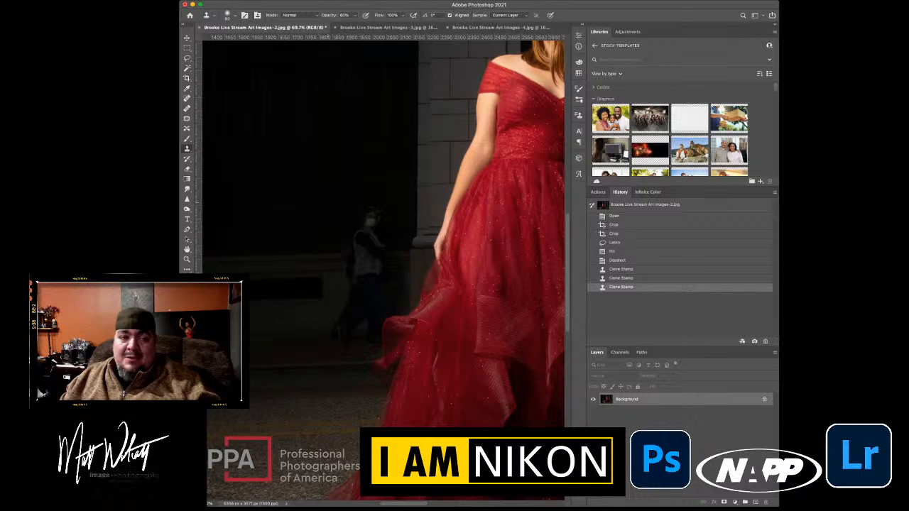
key(l)
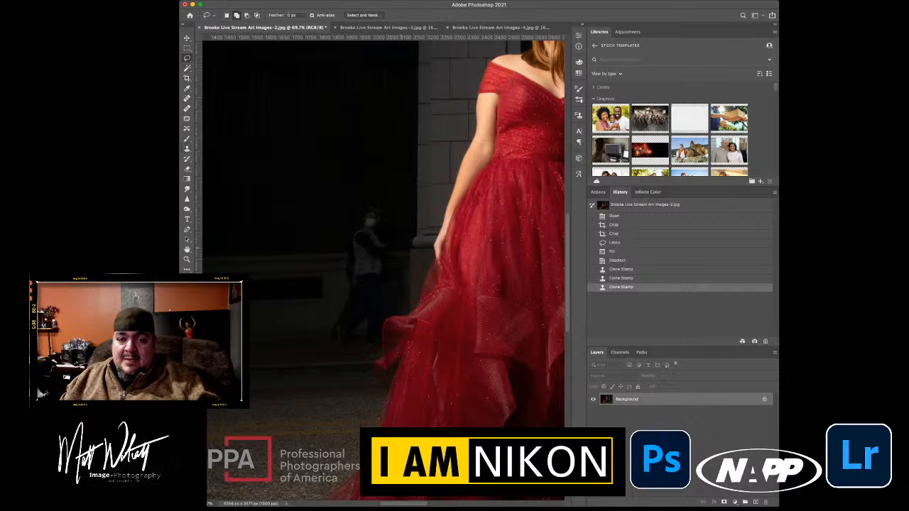
mouse_move(402, 250)
mouse_down()
mouse_move(384, 214)
mouse_move(357, 207)
mouse_move(332, 344)
mouse_move(348, 344)
mouse_up()
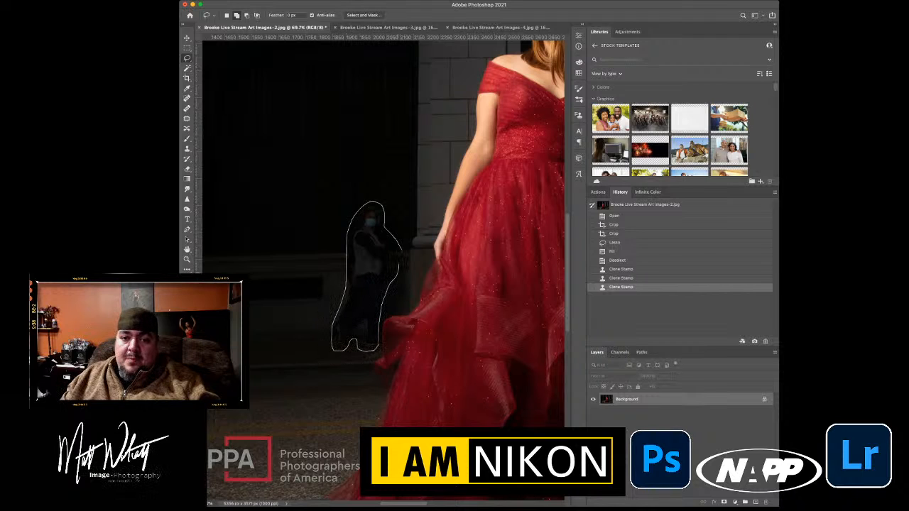
drag(400, 255, 402, 250)
key(shift+F5)
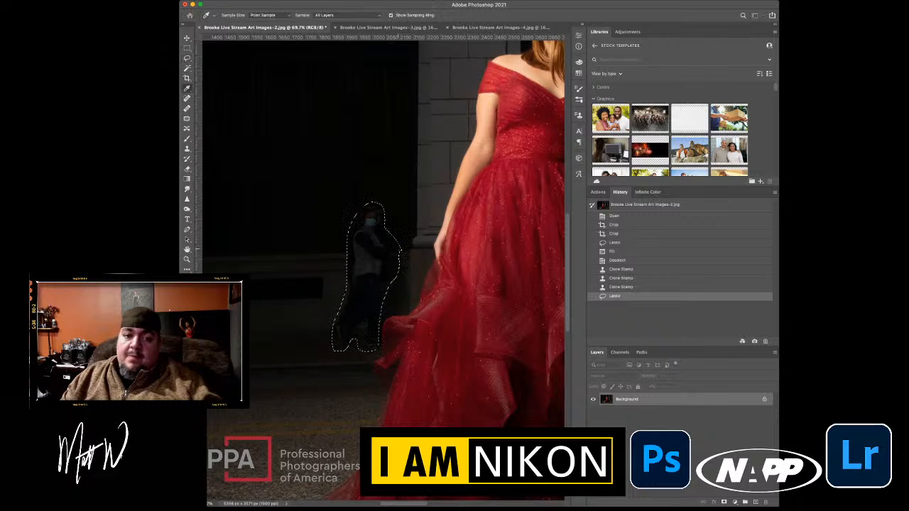
key(Return)
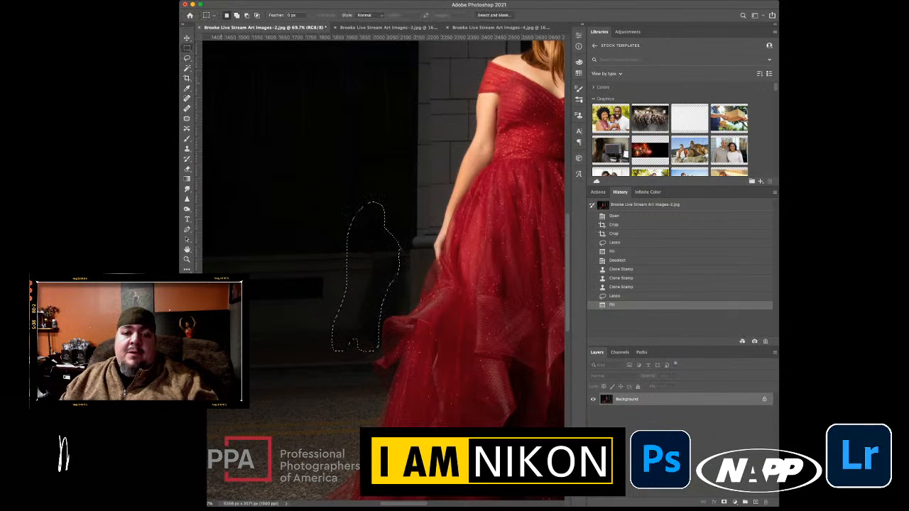
key(m)
key(ctrl+d)
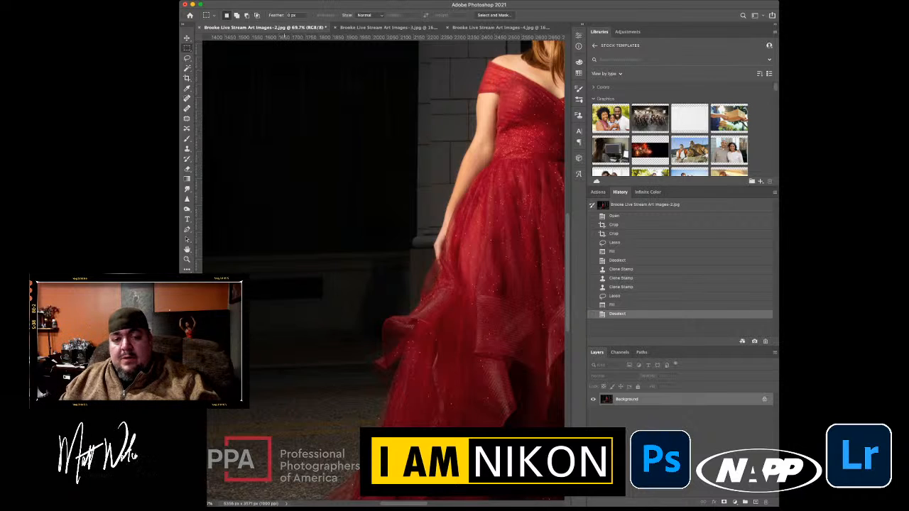
Clone Stamp over the leftover smudges on the dark wall where the passerby stood
key(s)
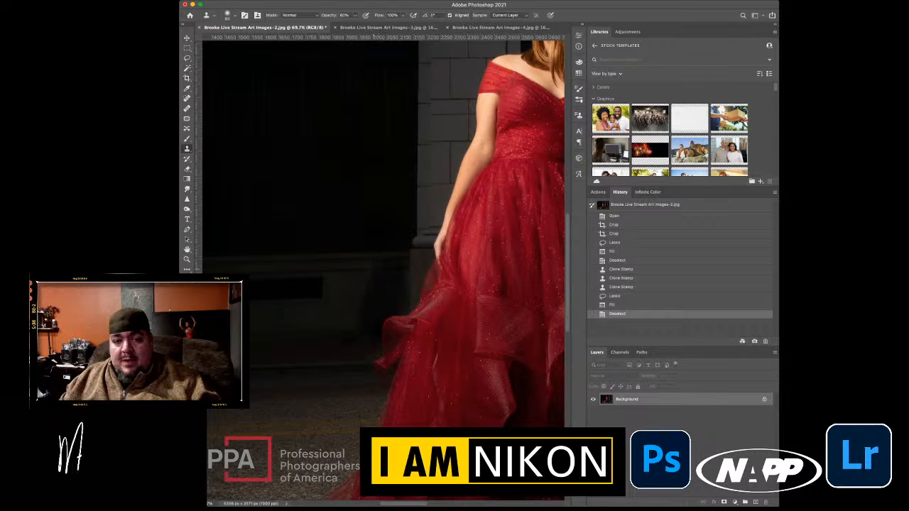
drag(348, 302, 348, 310)
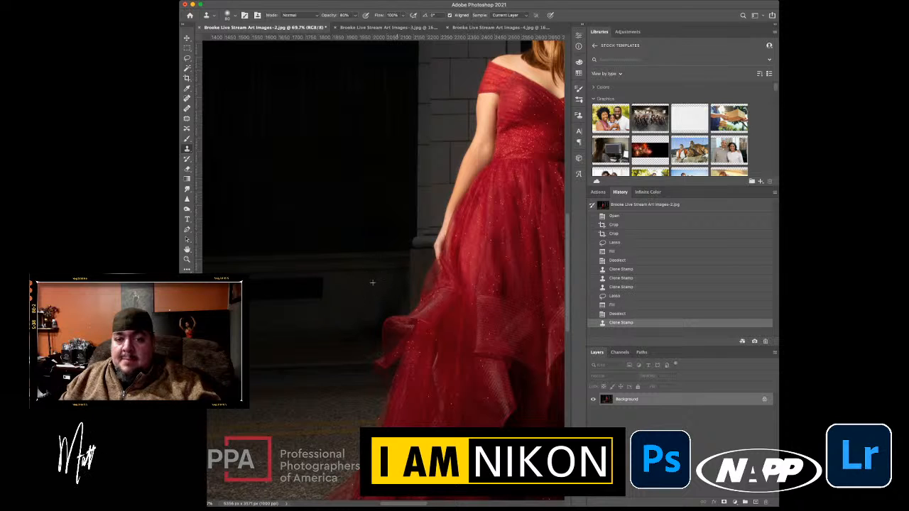
click(333, 317)
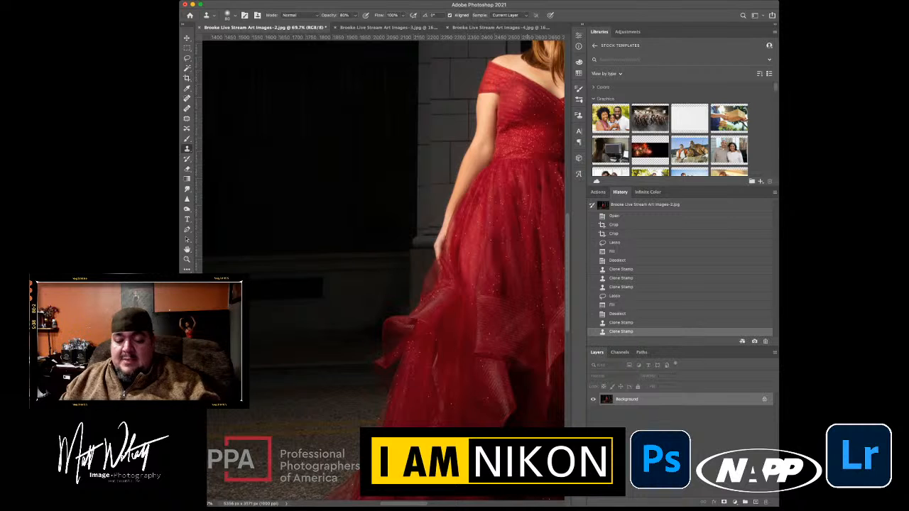
key(z)
drag(467, 274, 338, 273)
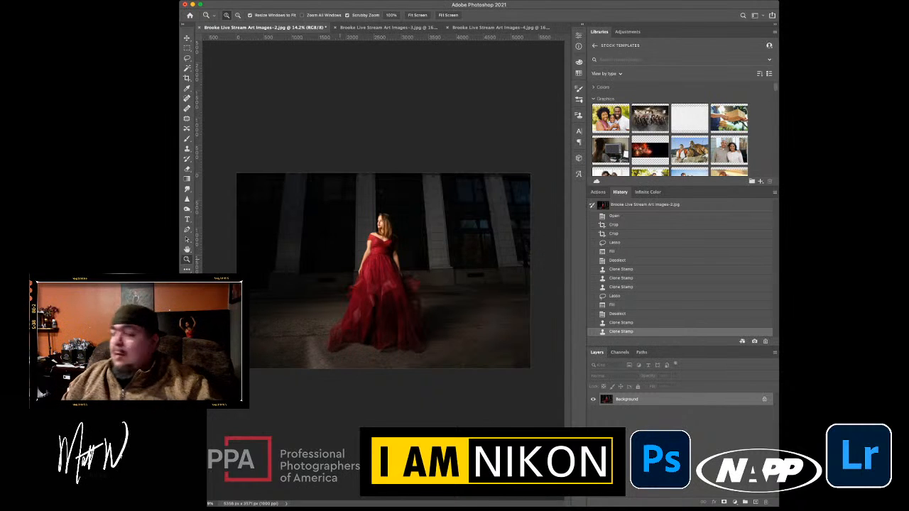
Run the Natural Skin Smoother action from the Skin Makeover Brushes on the red-dress photo
drag(380, 224, 400, 224)
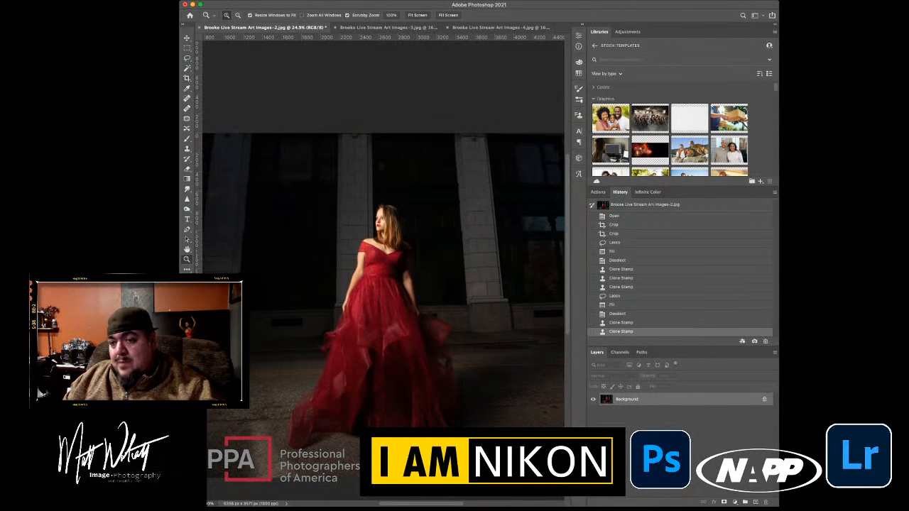
scroll(401, 224, up, 5)
click(598, 193)
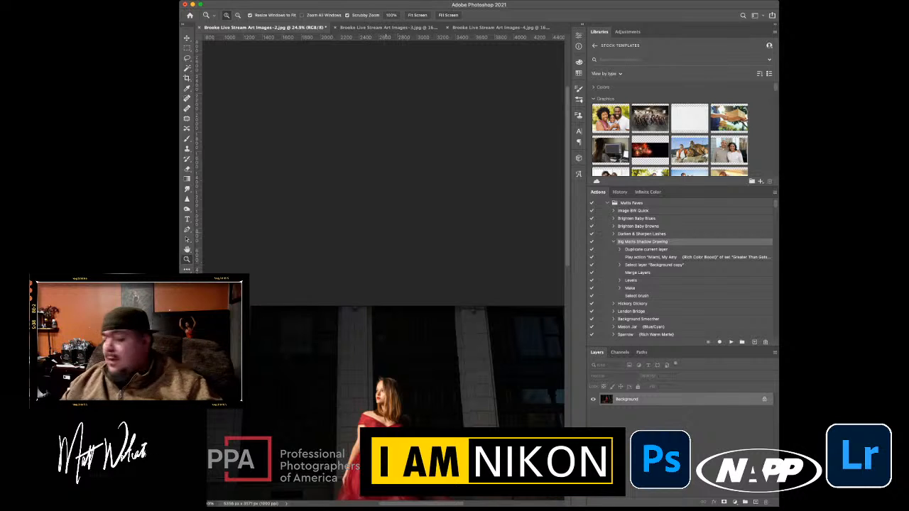
drag(416, 337, 388, 337)
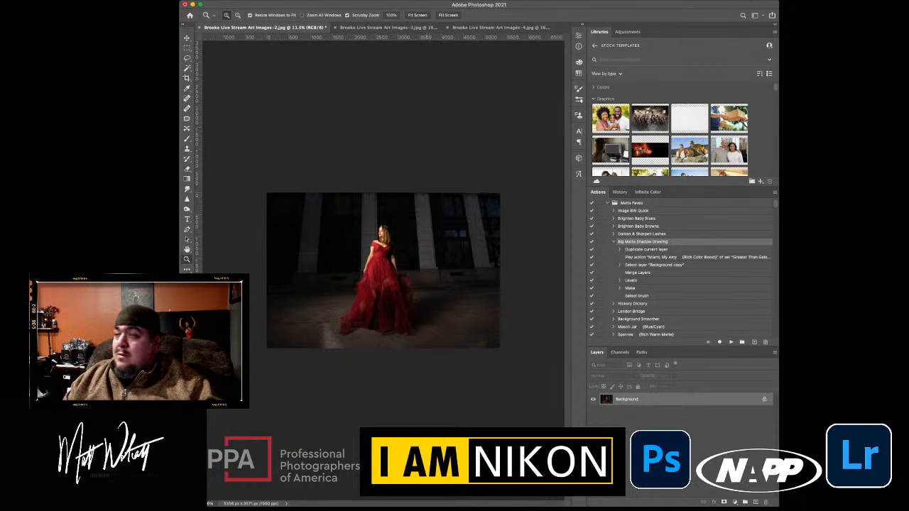
drag(384, 240, 419, 240)
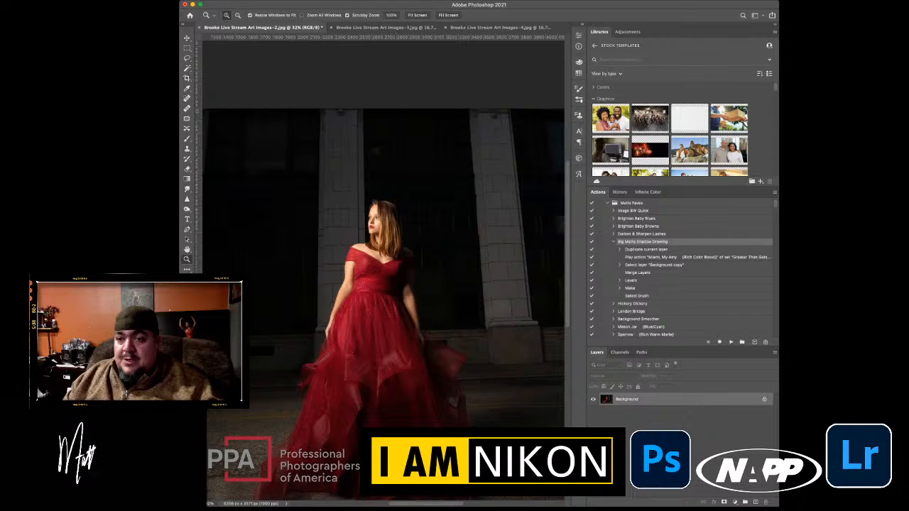
click(607, 203)
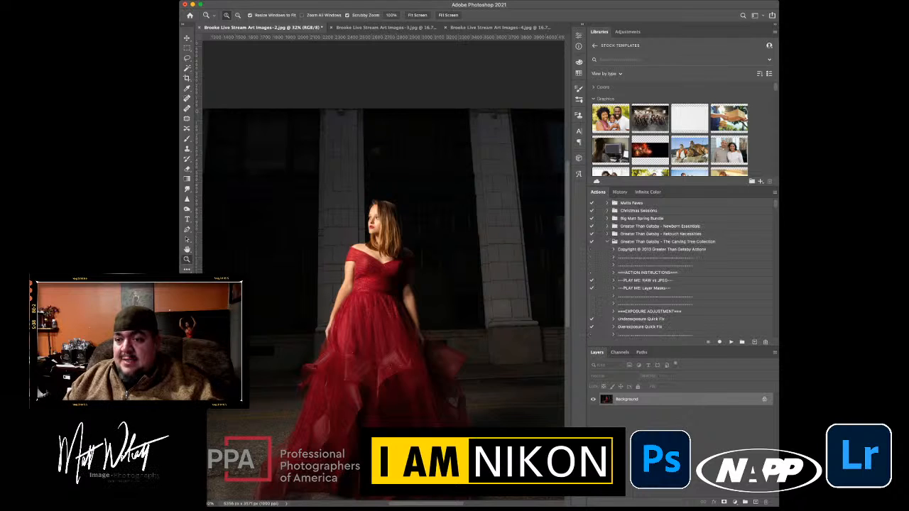
click(607, 242)
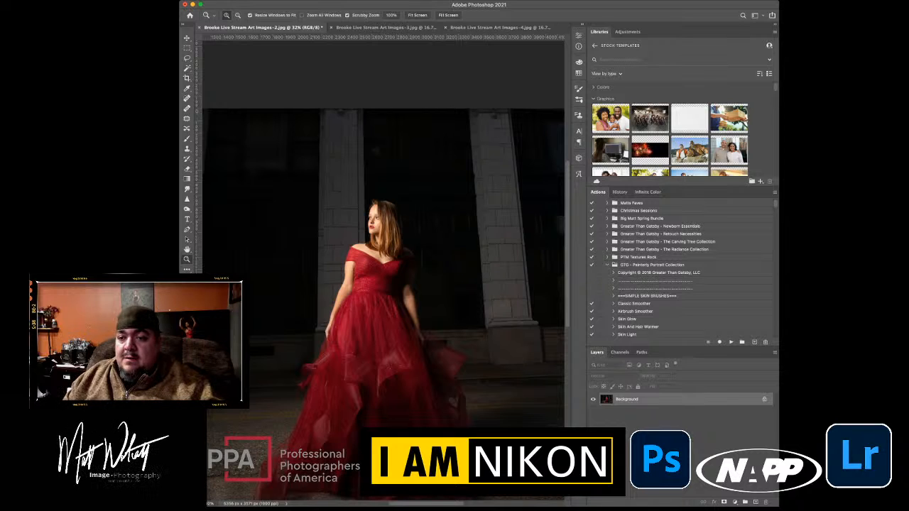
scroll(682, 268, down, 10)
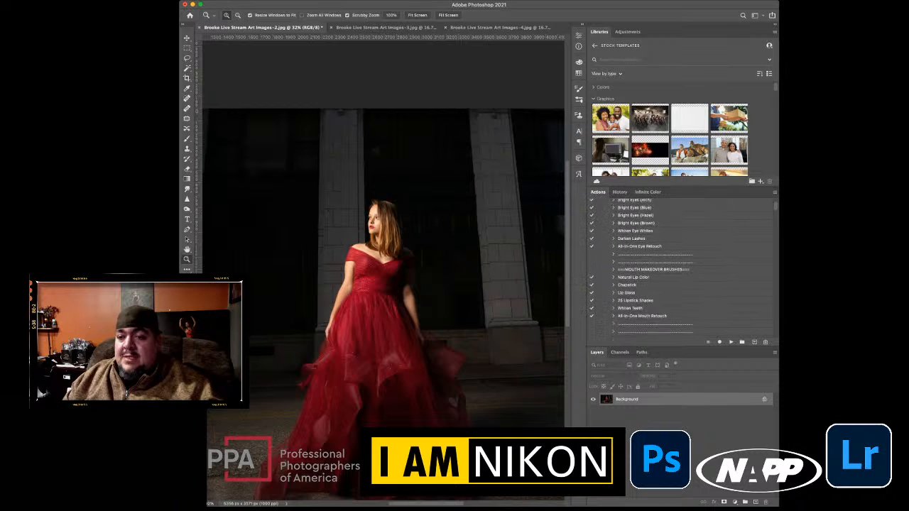
scroll(682, 268, down, 3)
click(639, 295)
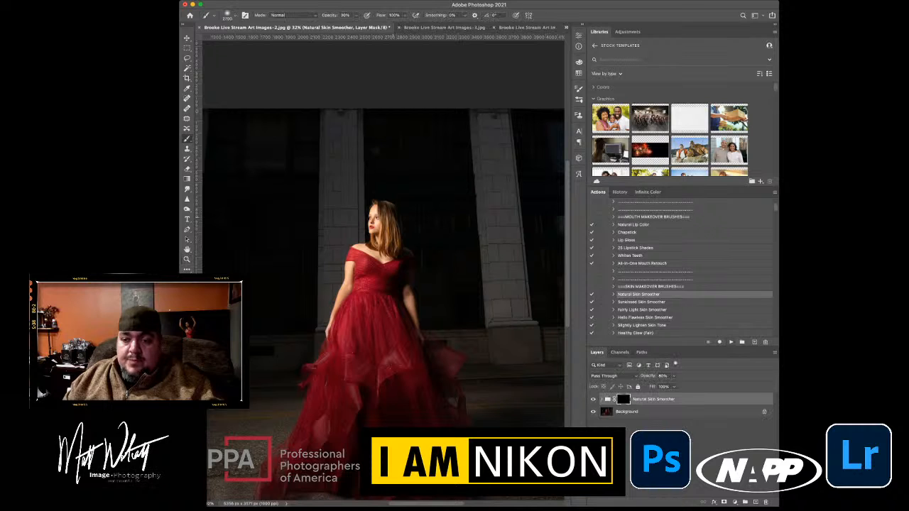
Paint the Natural Skin Smoother effect over the woman's face, chest and arms on the group's mask at 30% brush opacity
key(z)
drag(379, 234, 439, 218)
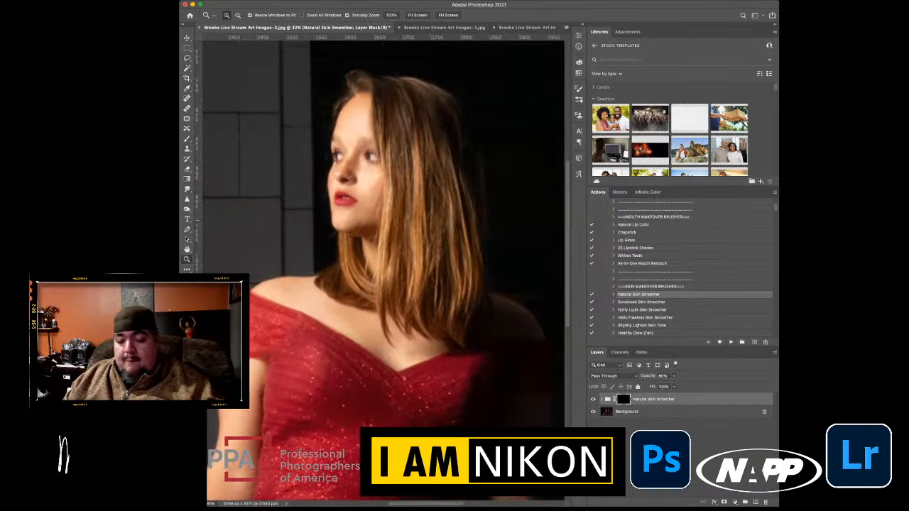
key(b)
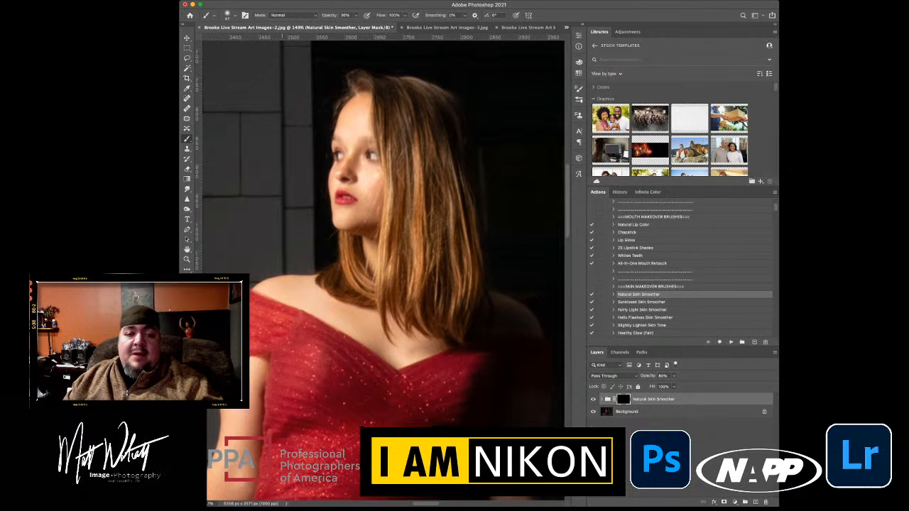
scroll(384, 270, down, 5)
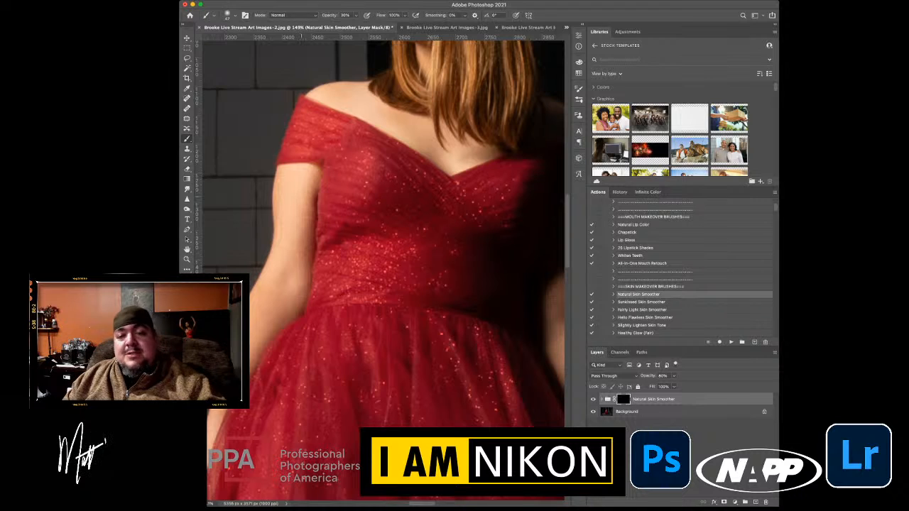
scroll(382, 270, right, 5)
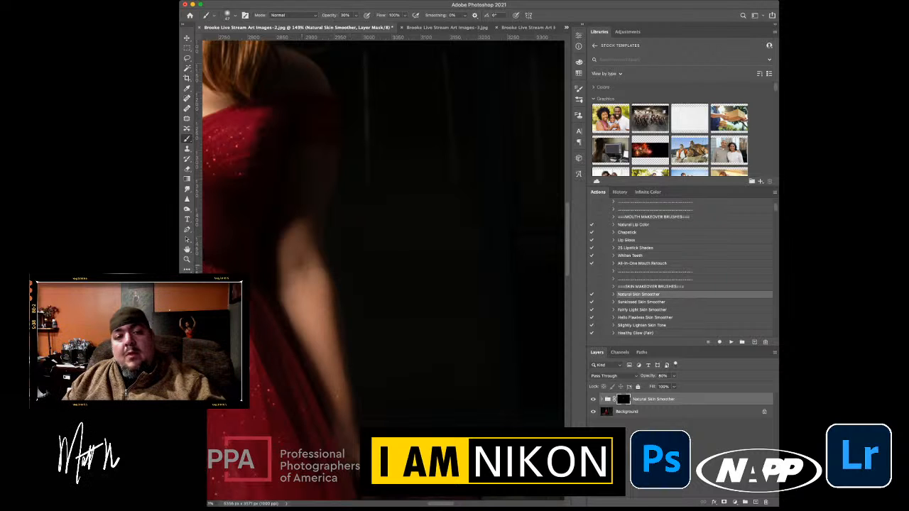
drag(234, 171, 388, 360)
drag(348, 246, 411, 336)
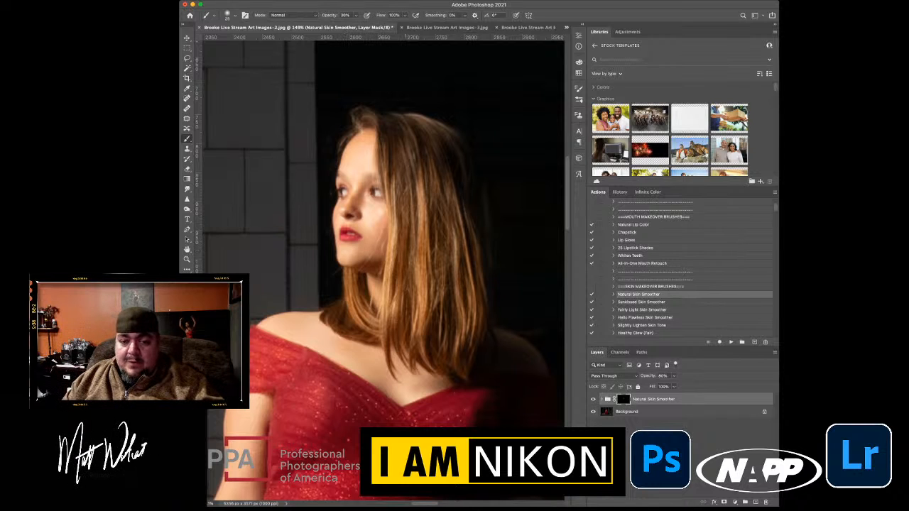
Merge the Natural Skin Smoother group with the Background layer into a single layer
key(z)
drag(391, 255, 275, 256)
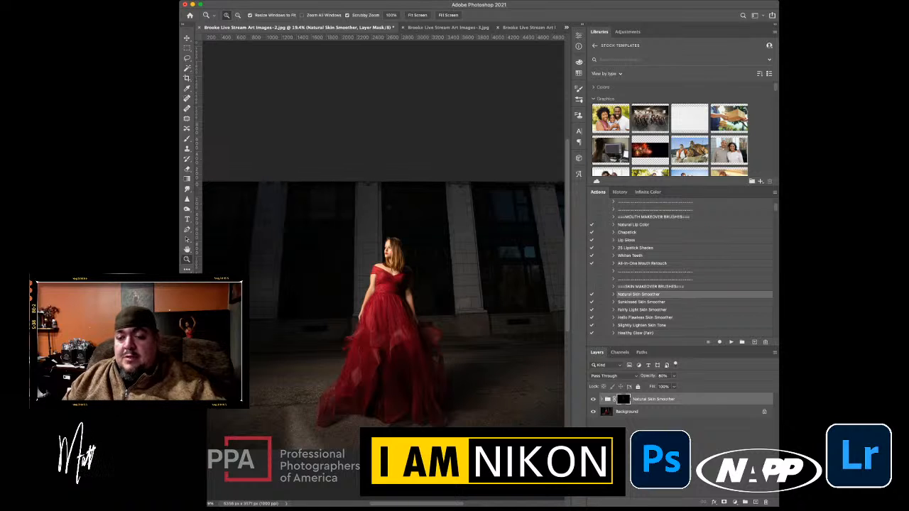
shift+click(639, 412)
key(super+e)
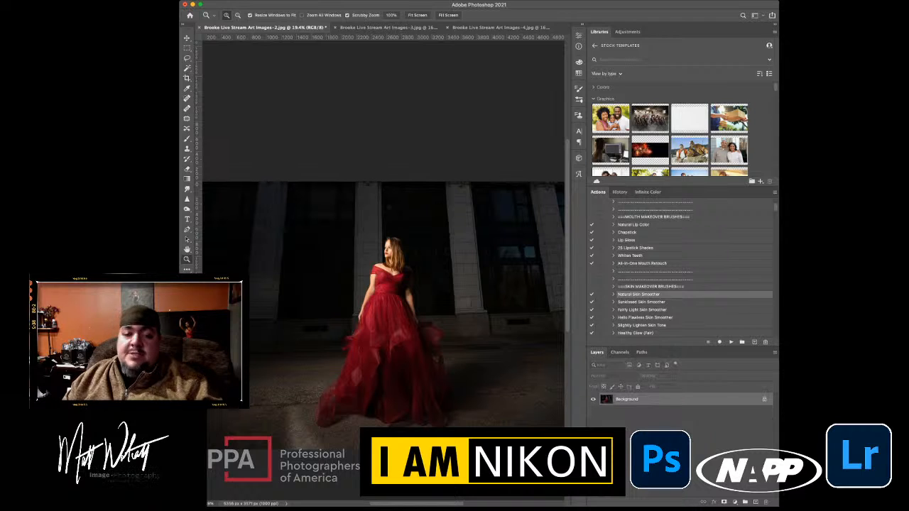
key(super+0)
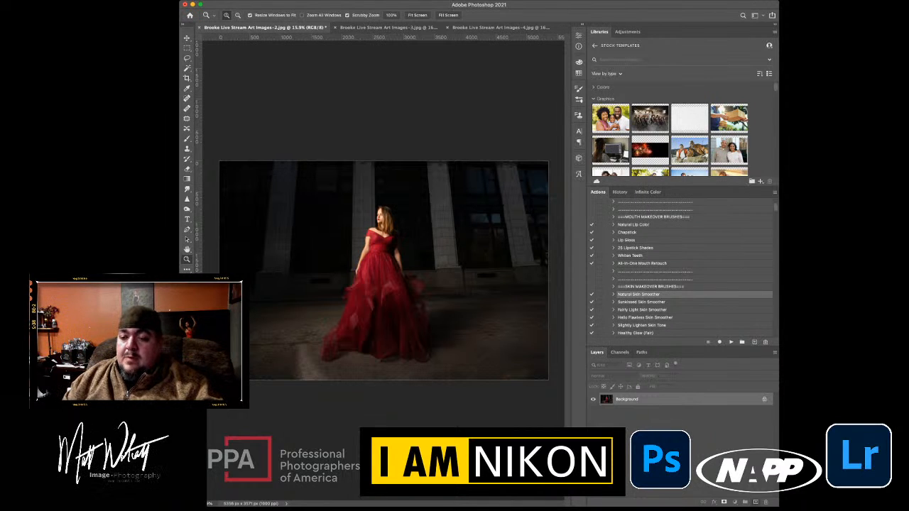
Duplicate the Background layer and rename the copy Pallete Knife
key(super+j)
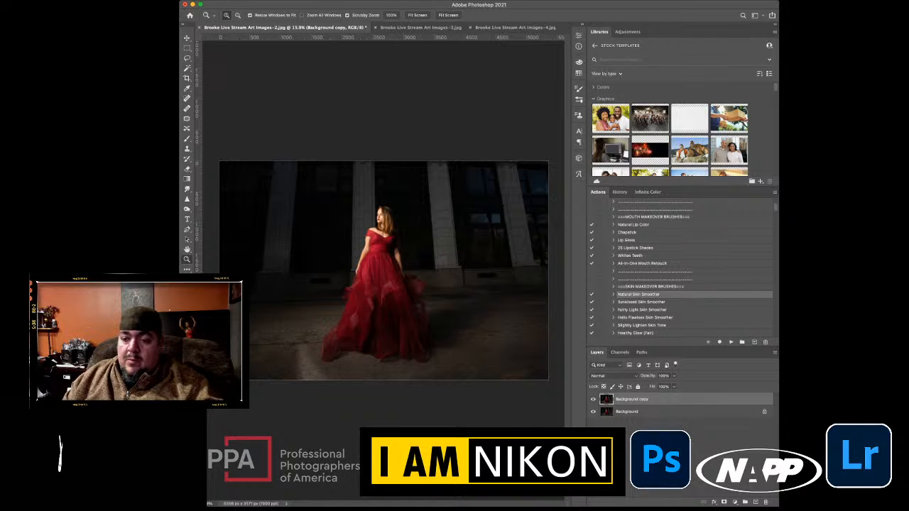
double_click(632, 399)
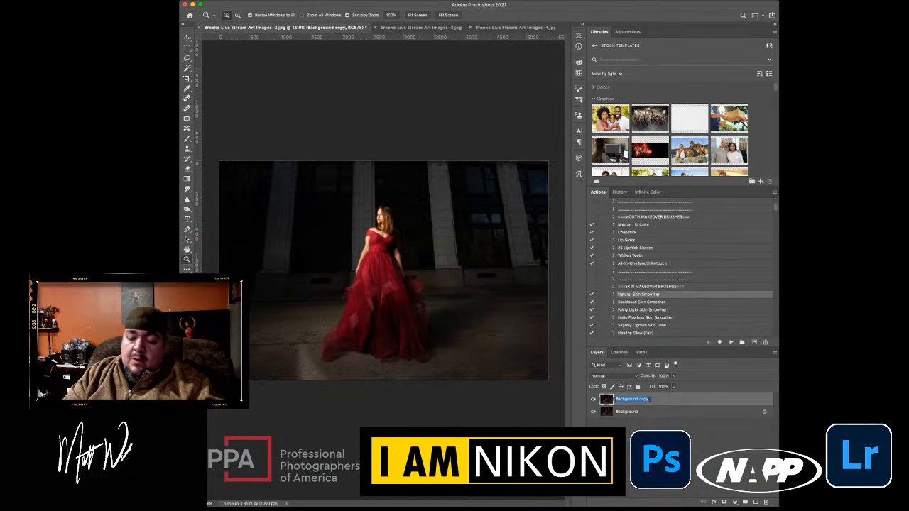
text(Palet)
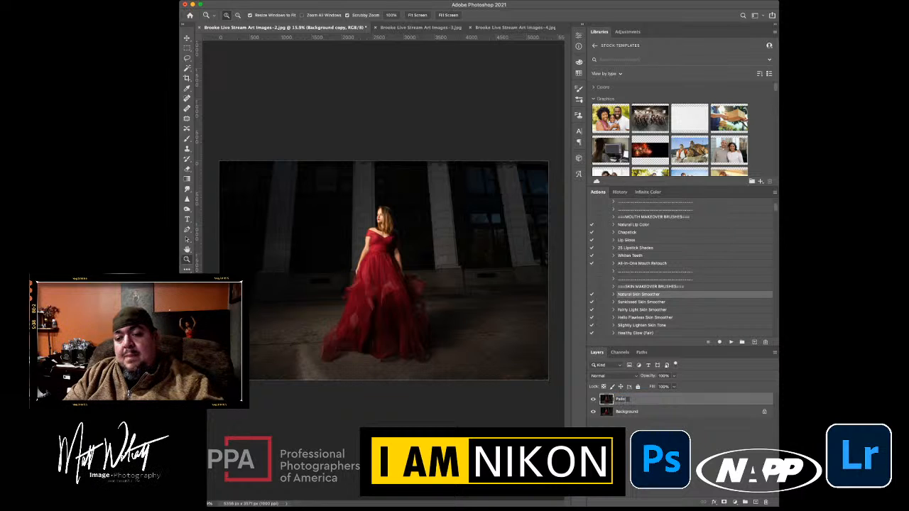
text(llete Knig)
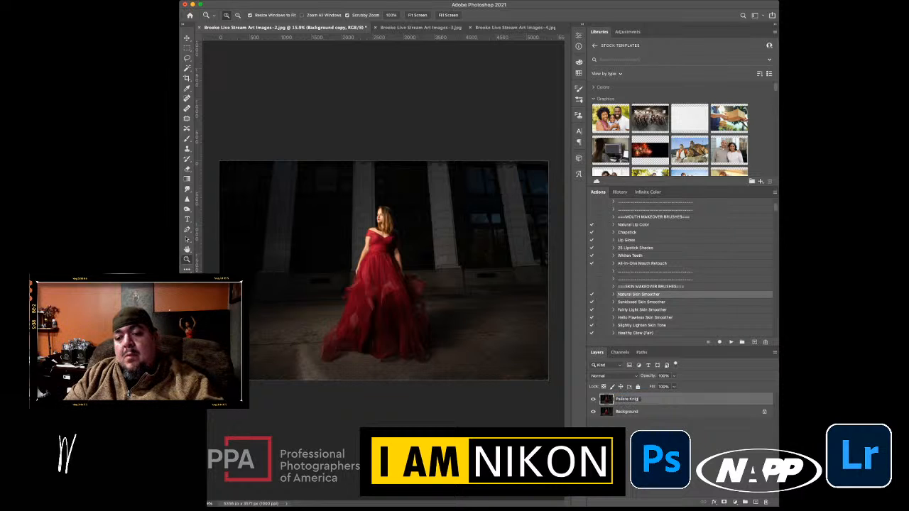
text(e)
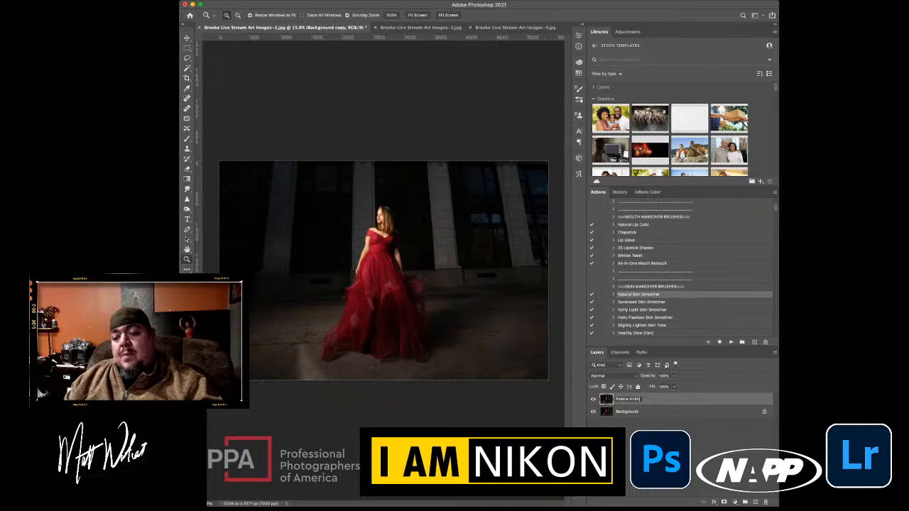
key(Return)
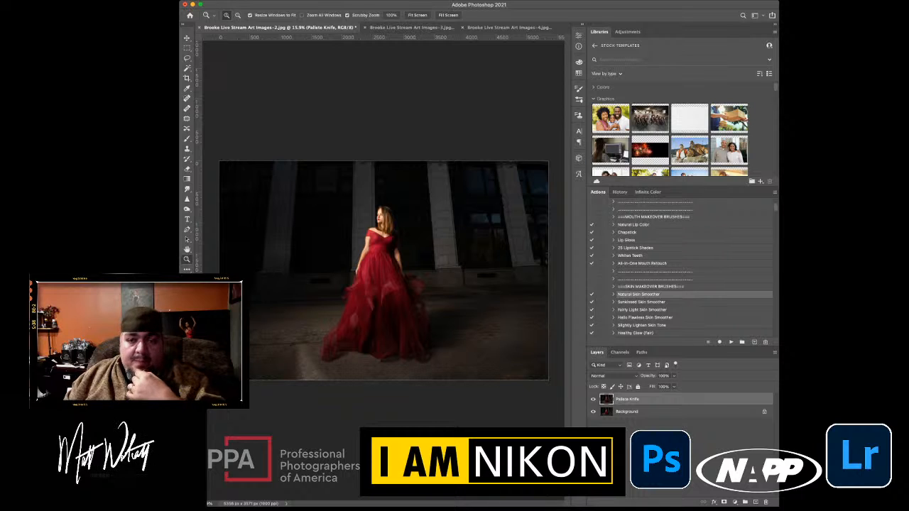
Add a white layer mask to the Pallete Knife layer
key(super+Tab)
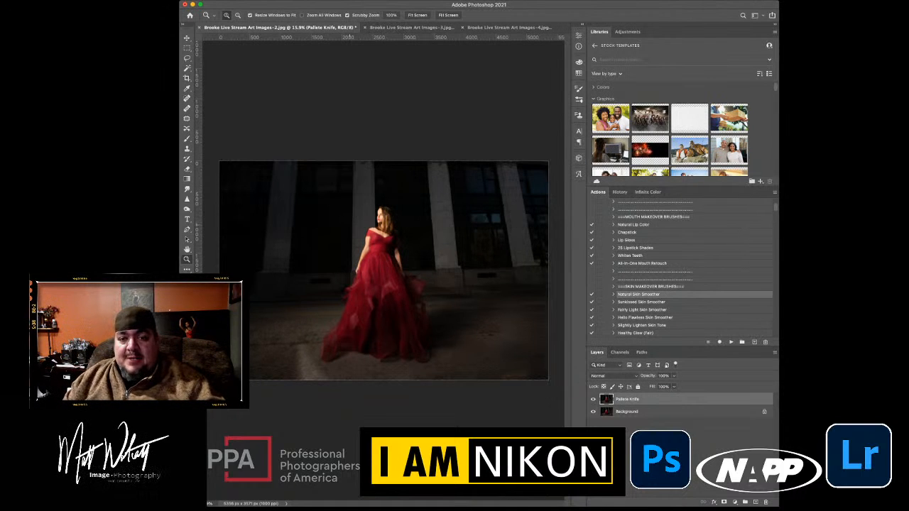
drag(386, 216, 403, 168)
drag(363, 260, 403, 260)
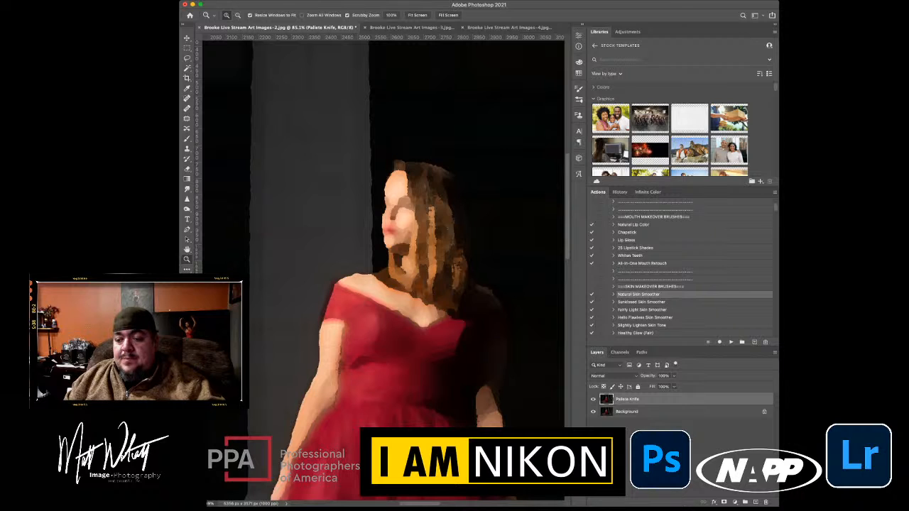
click(724, 502)
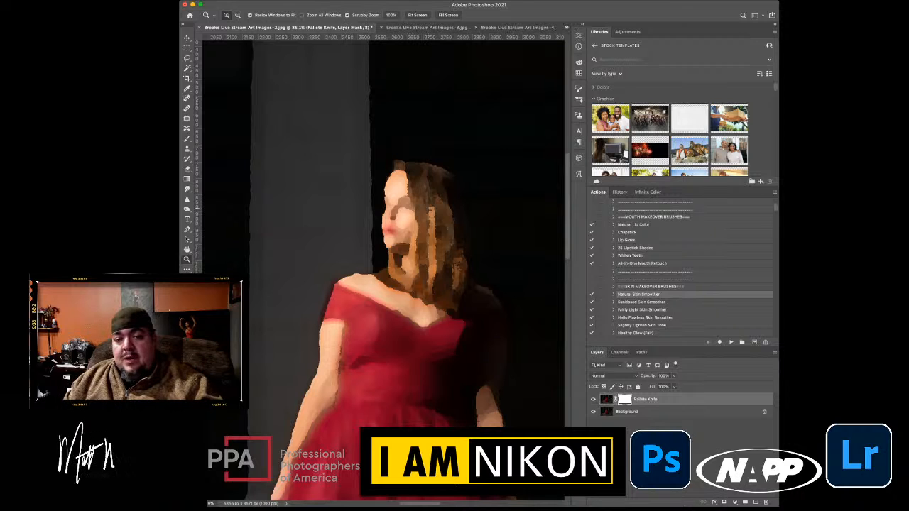
Brush on the Pallete Knife layer's mask to restore photographic detail in the woman's face and hair
key(b)
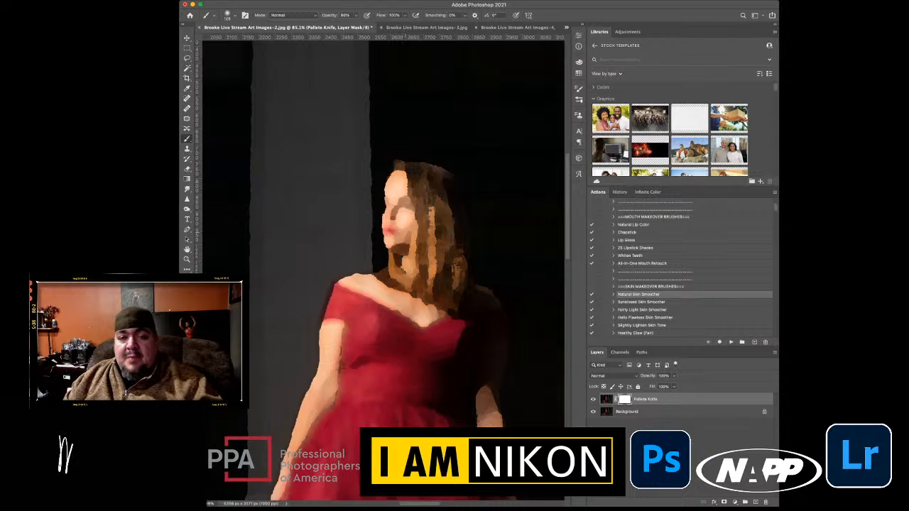
key(bracketleft)
drag(403, 179, 394, 236)
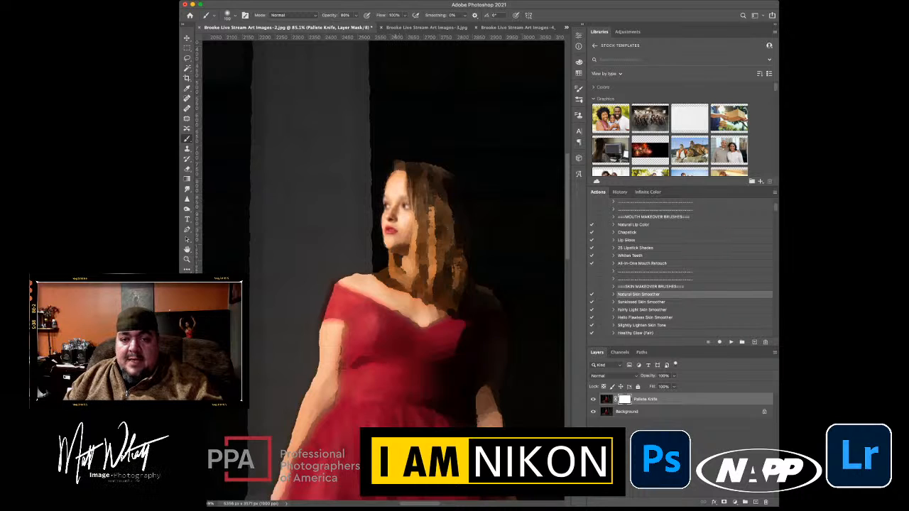
mouse_move(415, 205)
mouse_down()
mouse_move(417, 266)
mouse_move(427, 199)
mouse_move(449, 213)
mouse_move(430, 167)
mouse_move(448, 181)
mouse_move(458, 293)
mouse_move(395, 269)
mouse_move(434, 303)
mouse_up()
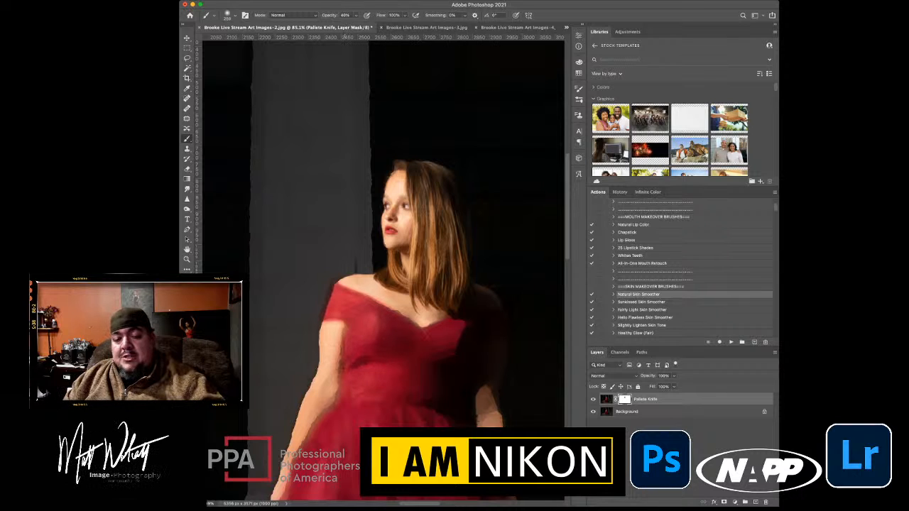
Paint the Pallete Knife mask over the shoulders, arms, bodice and skirt to bring back the dress detail, using 60% brush opacity on the skirt
scroll(384, 270, down, 5)
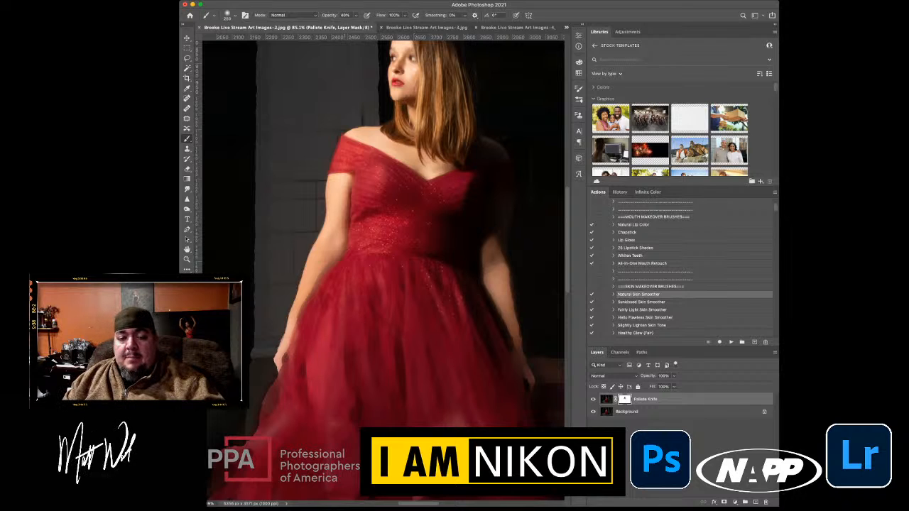
drag(369, 347, 352, 221)
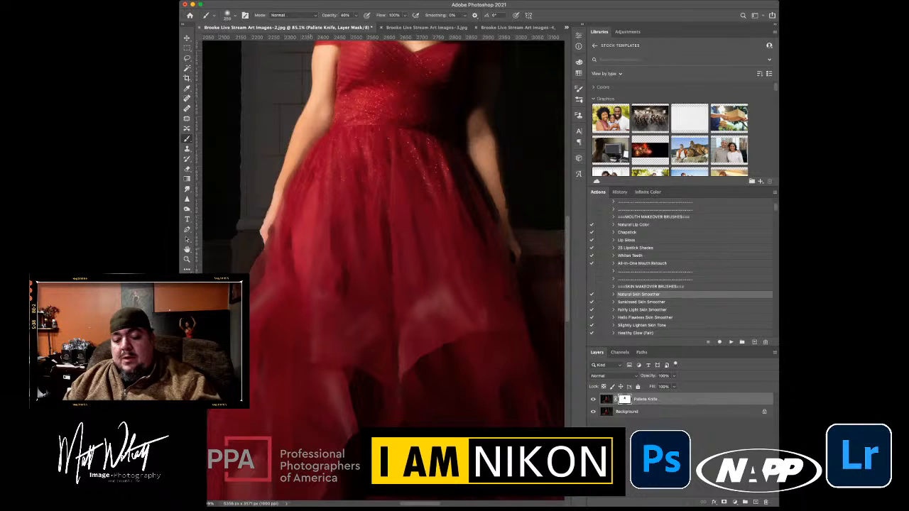
key(6)
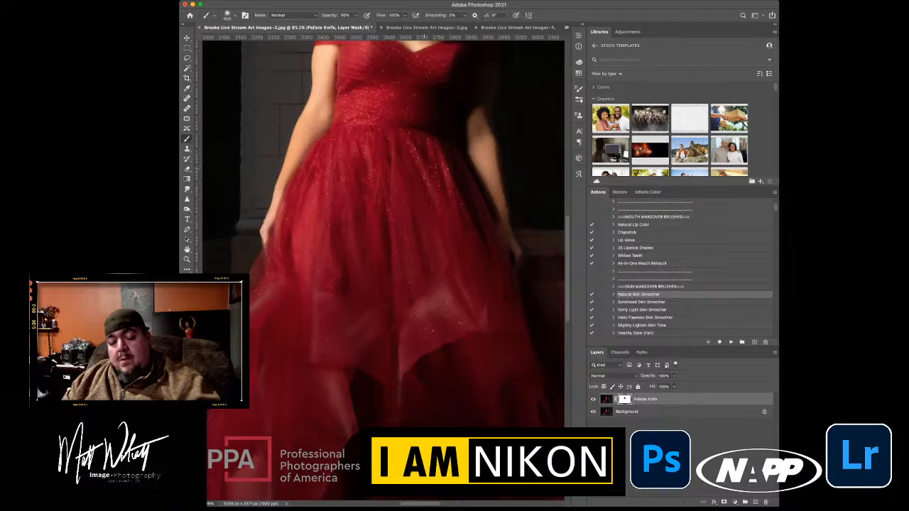
key(z)
mouse_move(352, 249)
mouse_down()
mouse_move(308, 248)
mouse_move(350, 248)
mouse_move(348, 344)
mouse_move(364, 419)
mouse_up()
drag(428, 107, 437, 211)
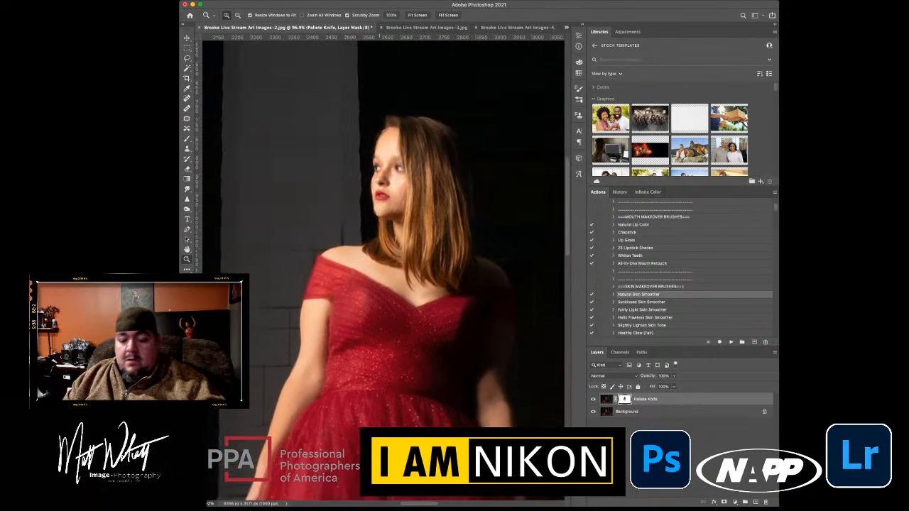
key(b)
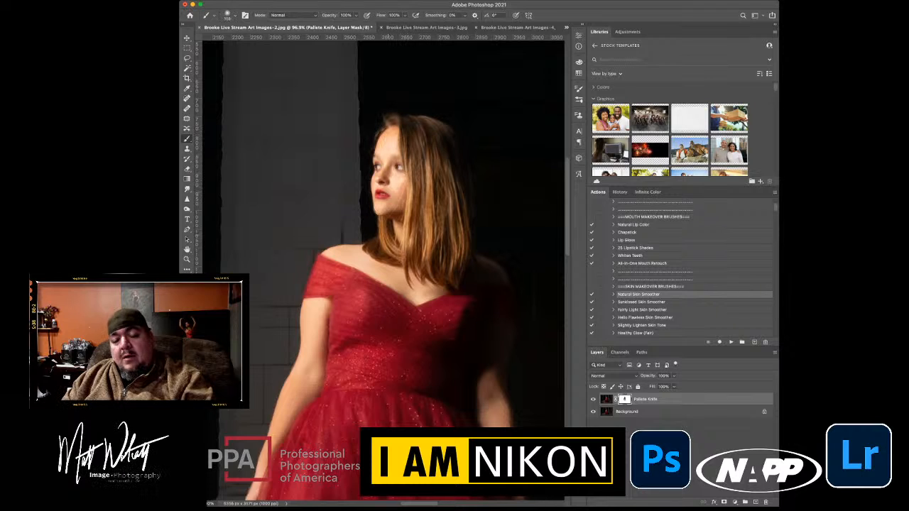
Duplicate the Background layer and move the copy above the Pallete Knife layer
key(z)
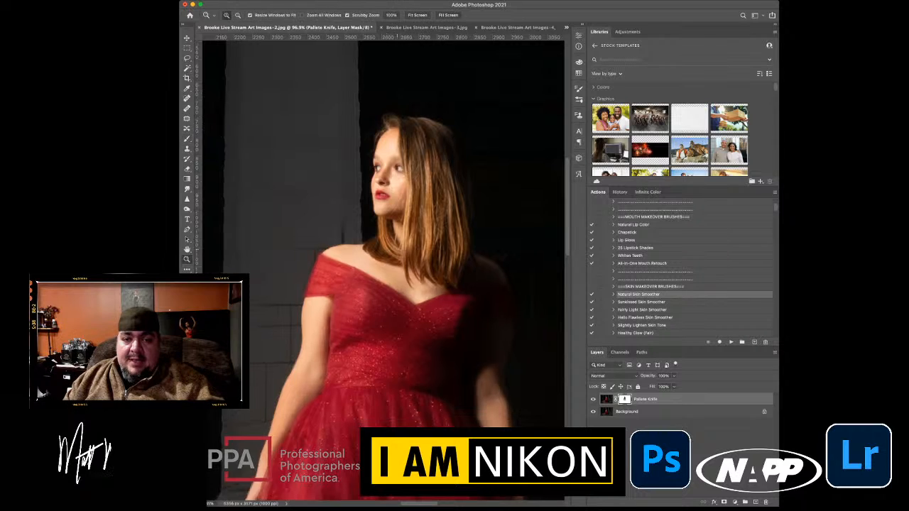
drag(390, 244, 355, 250)
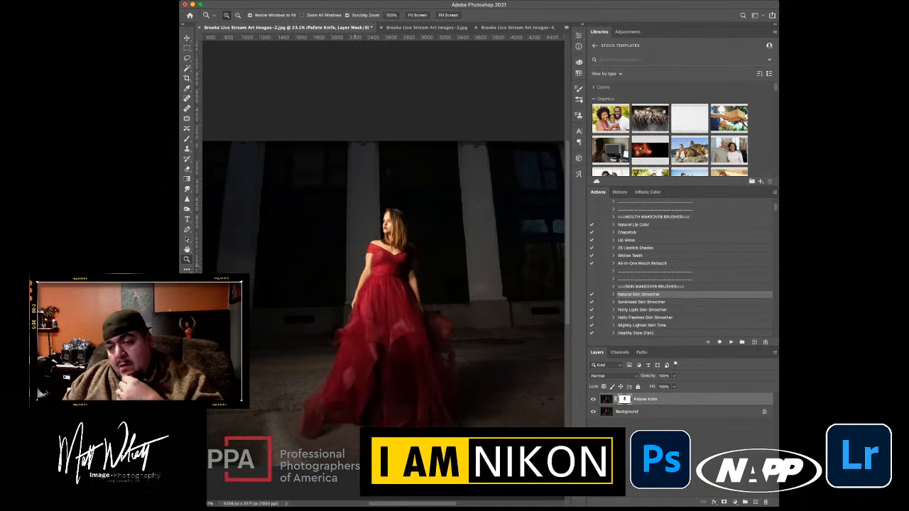
click(359, 247)
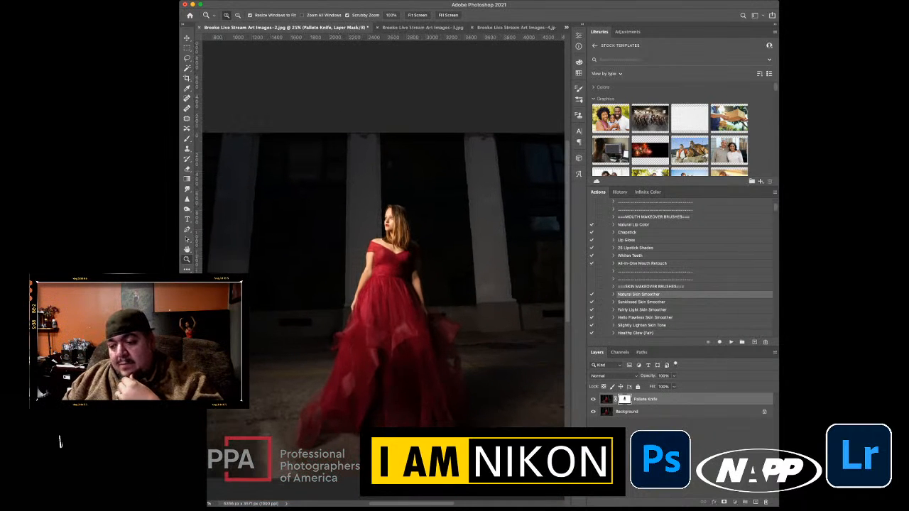
drag(750, 412, 756, 502)
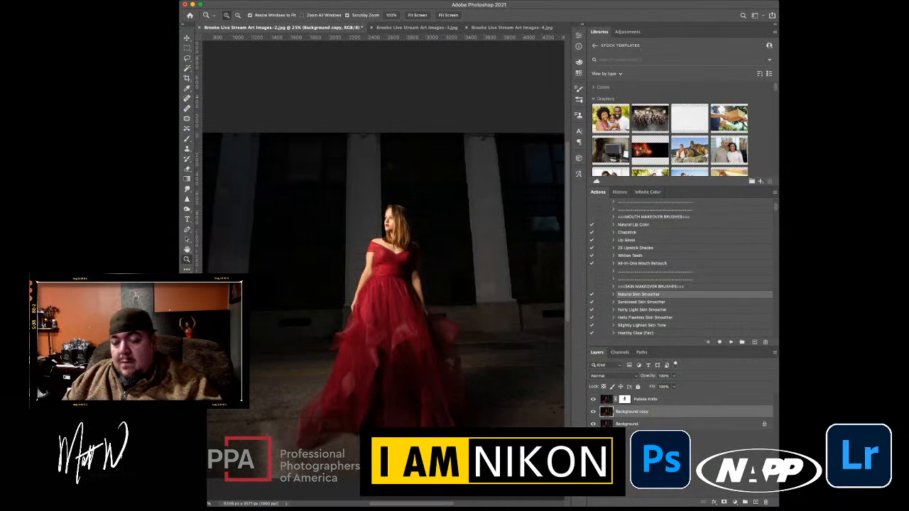
drag(661, 413, 661, 396)
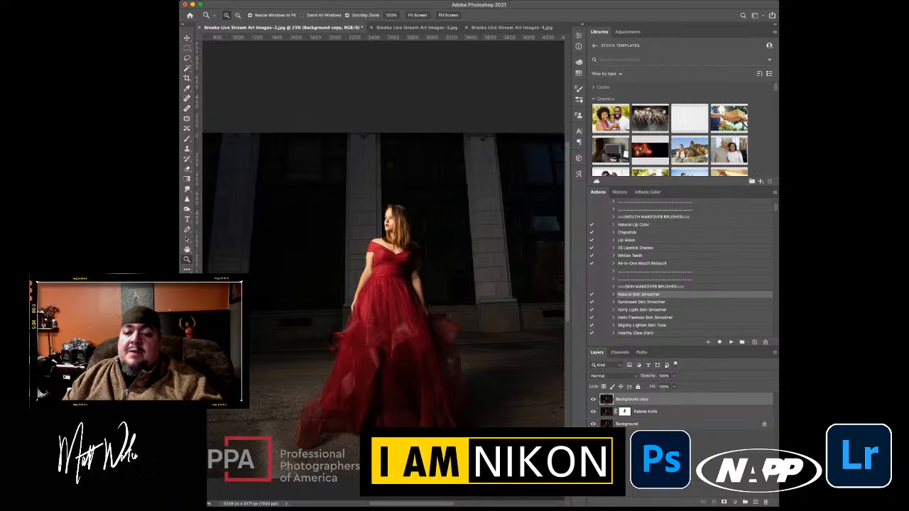
Rename the topmost Background copy layer to Stroke
double_click(632, 399)
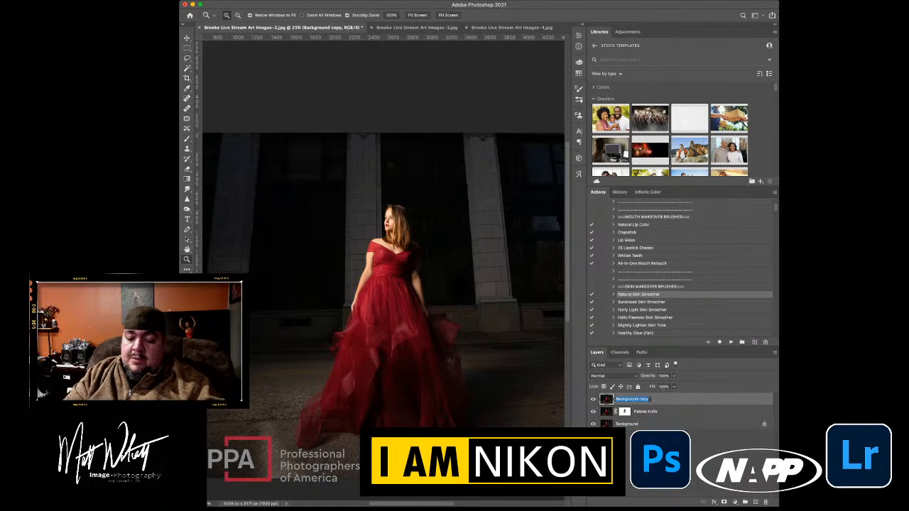
text(Stro)
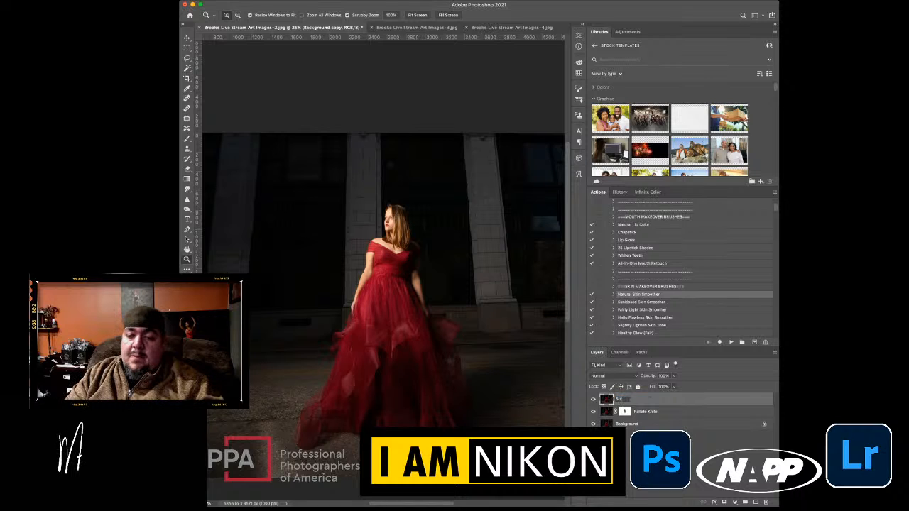
text(ke)
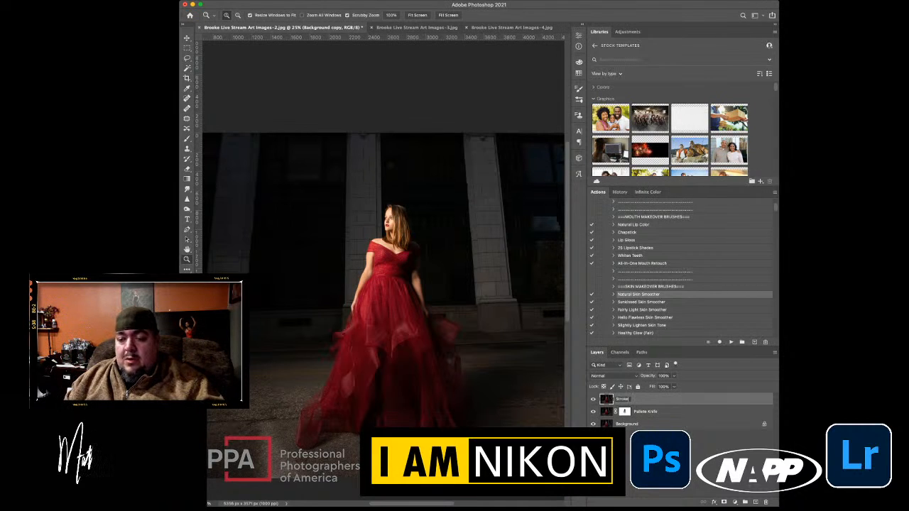
key(Return)
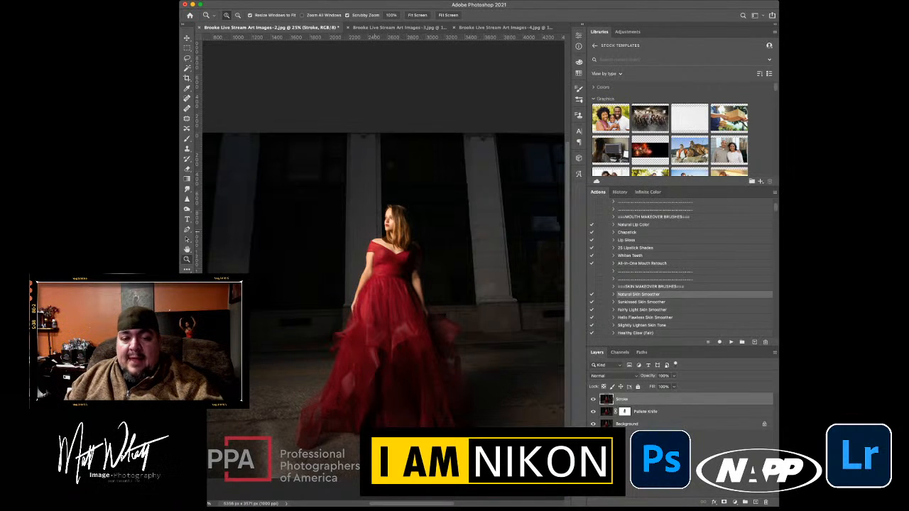
drag(389, 225, 472, 224)
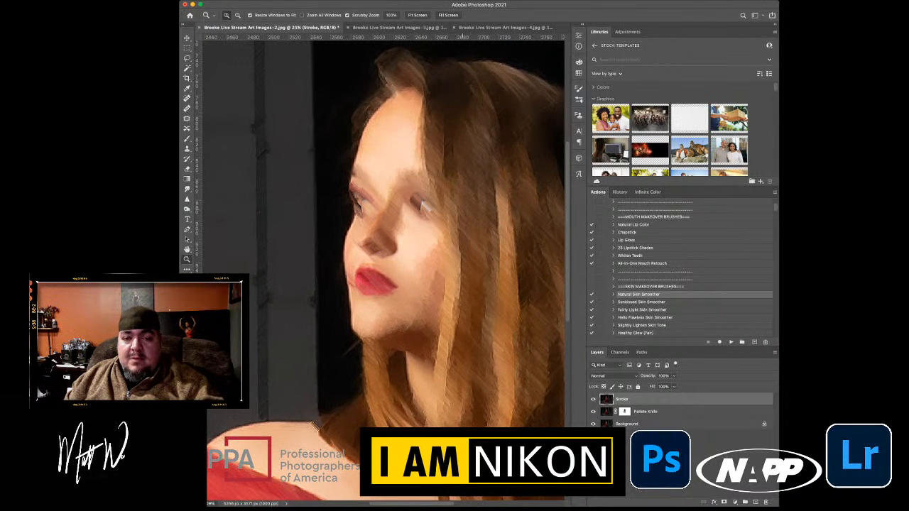
Add a layer mask to the Stroke layer and paint it over the woman's face and hair at 80% brush opacity
drag(472, 224, 436, 224)
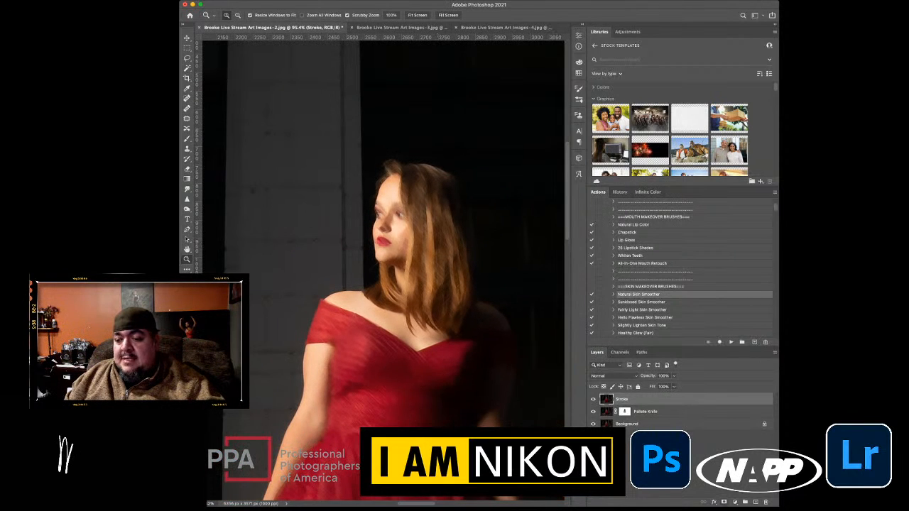
click(725, 503)
key(b)
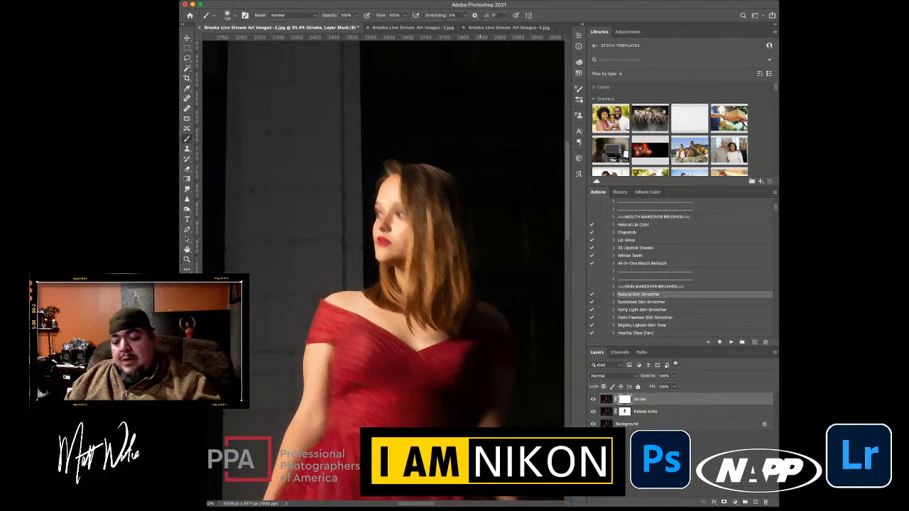
key(8)
key(bracketleft)
key(bracketleft)
key(bracketleft)
scroll(411, 207, up, 1)
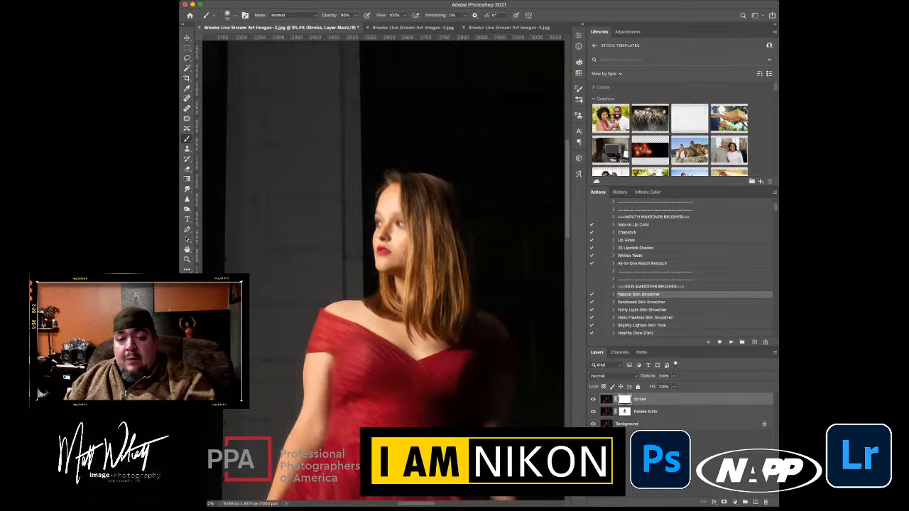
Paint the Stroke mask over the arms, bodice and skirt to bring back detail, using a changed brush opacity and a larger brush
key(9)
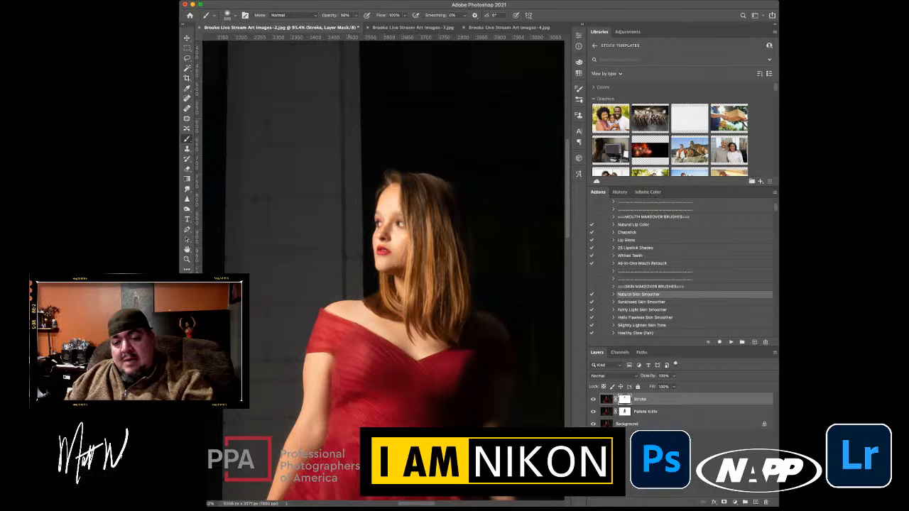
key(z)
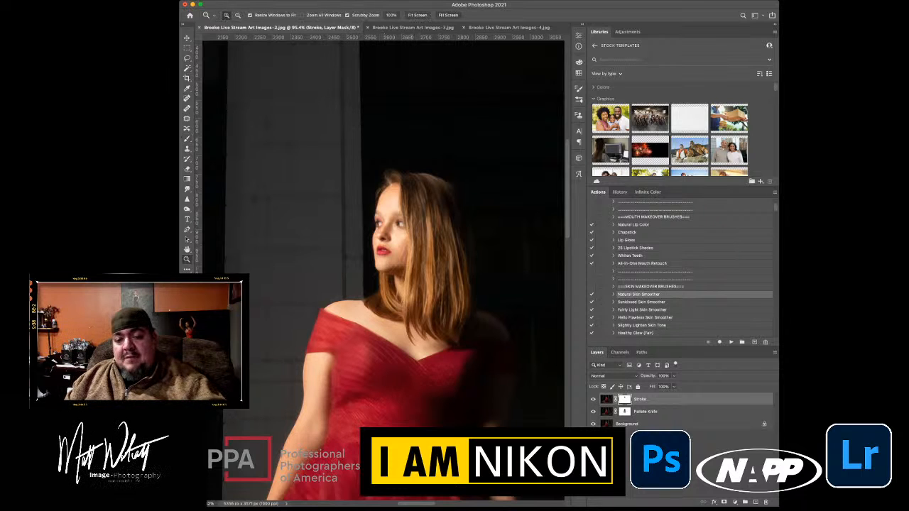
drag(411, 359, 378, 359)
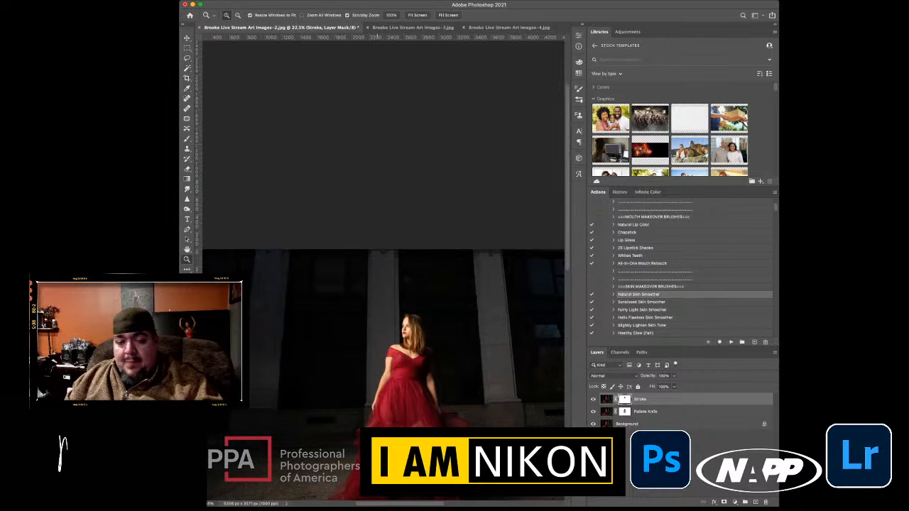
key(b)
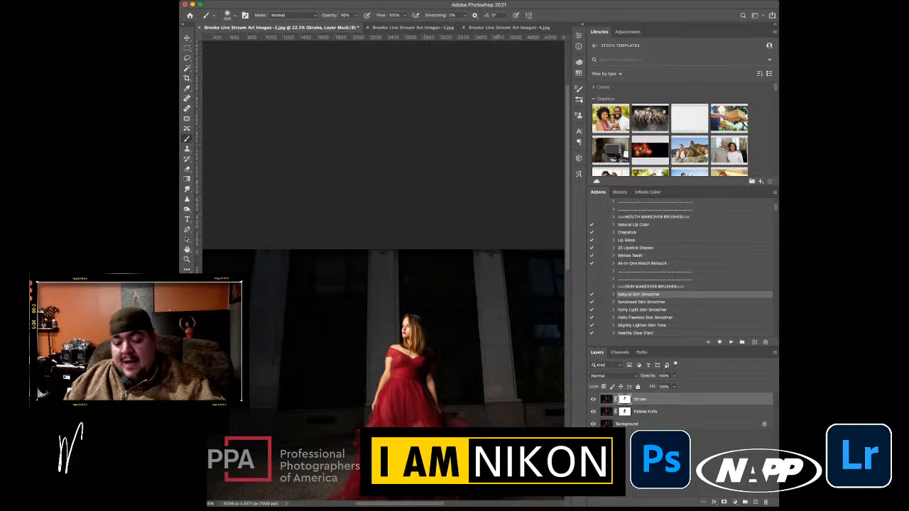
key(z)
key(super+0)
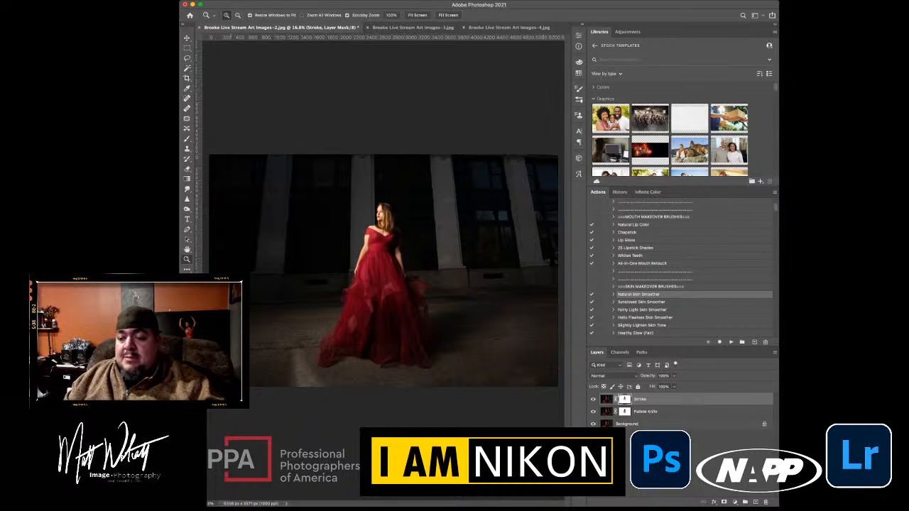
Add a new empty layer above Stroke and name it Dress Extension
click(756, 503)
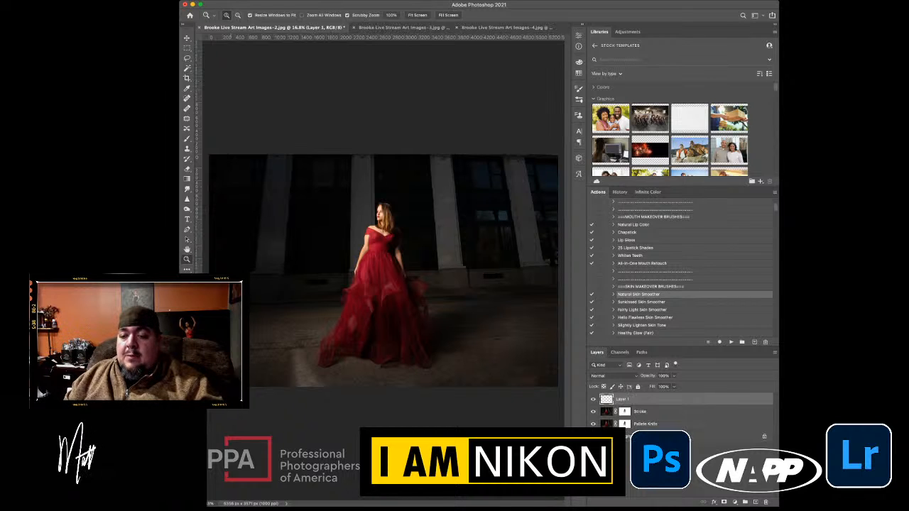
double_click(623, 400)
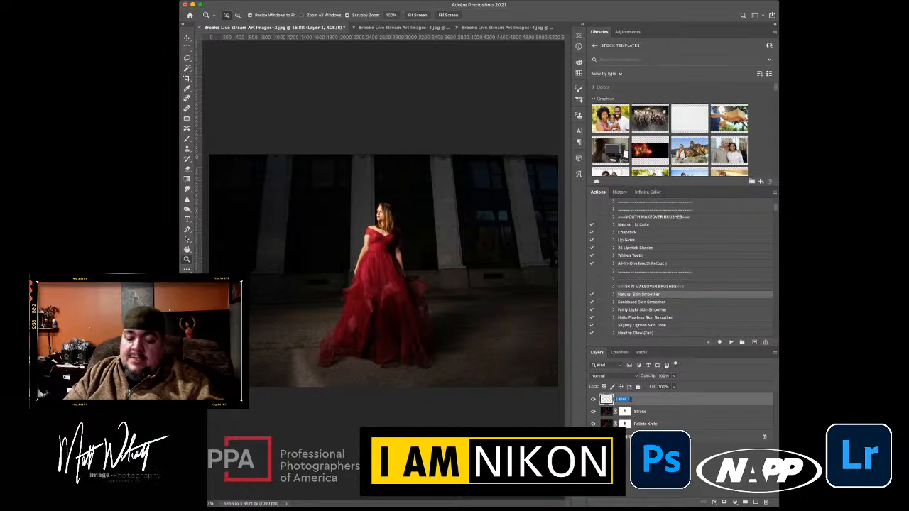
text(Dres)
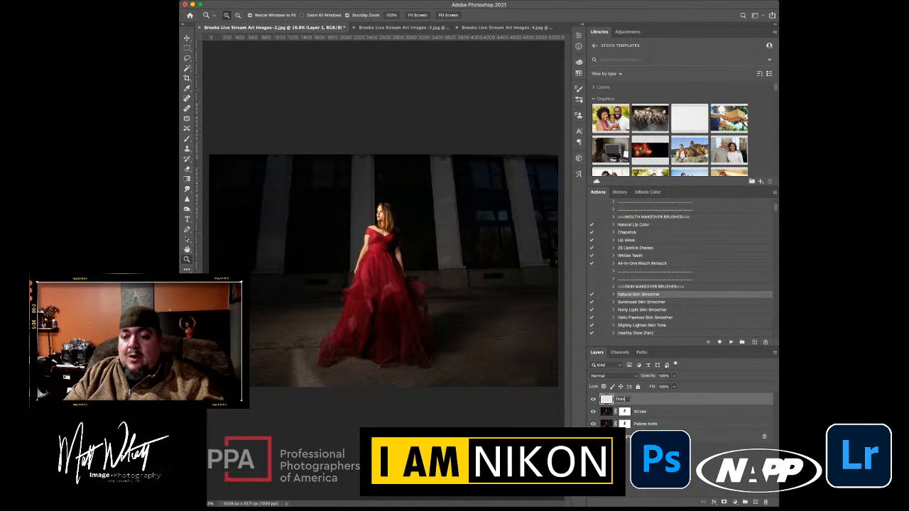
text(s B)
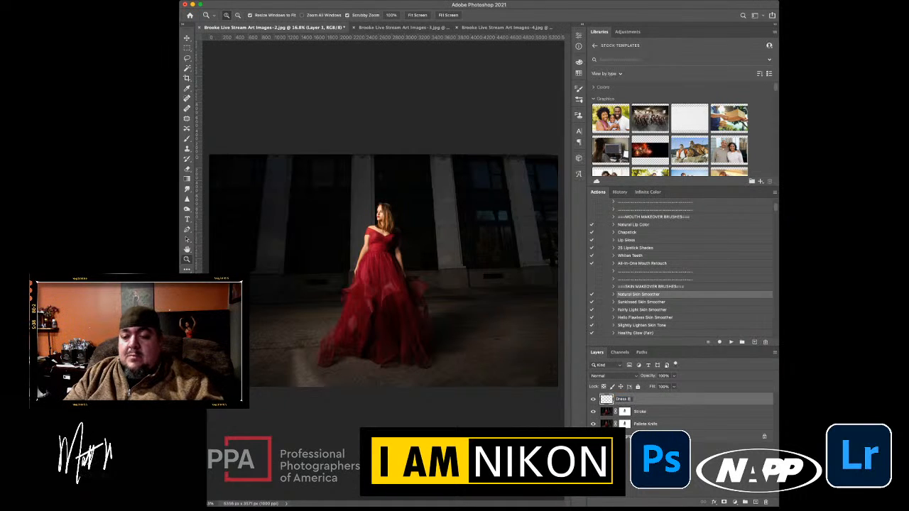
text(xtend)
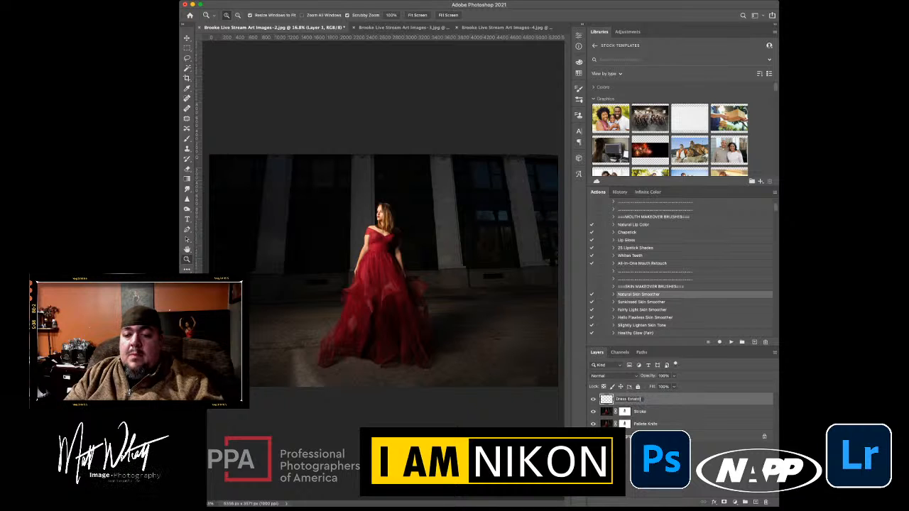
text(on)
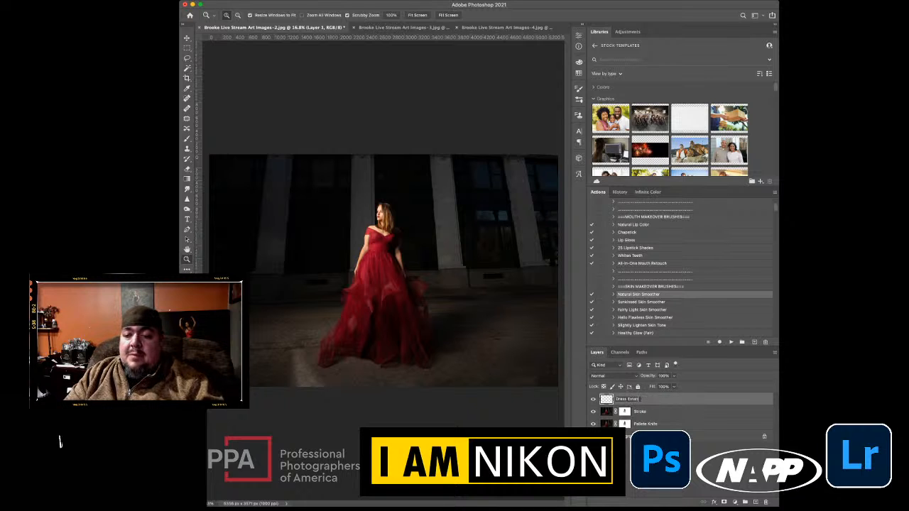
key(Return)
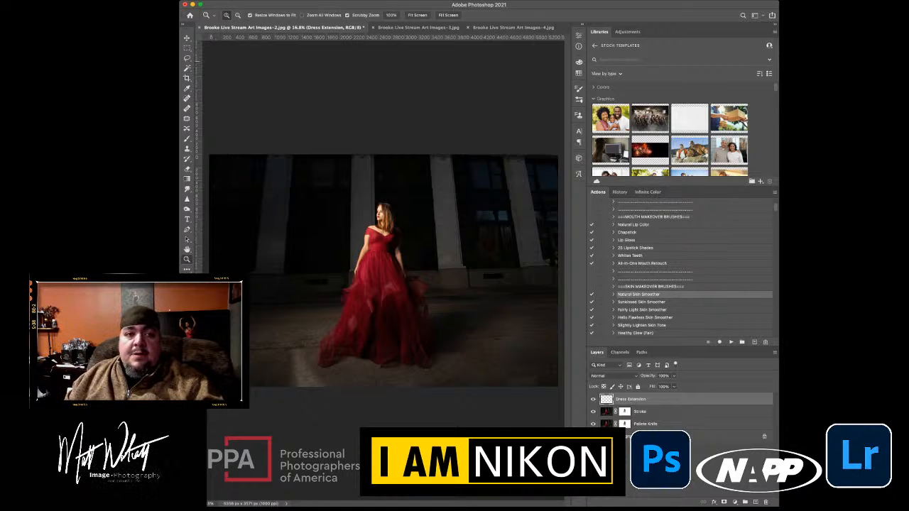
Paint soft red strokes on Dress Extension, spreading the skirt across the ground on both sides, with a size 2000 brush at 30% opacity
key(b)
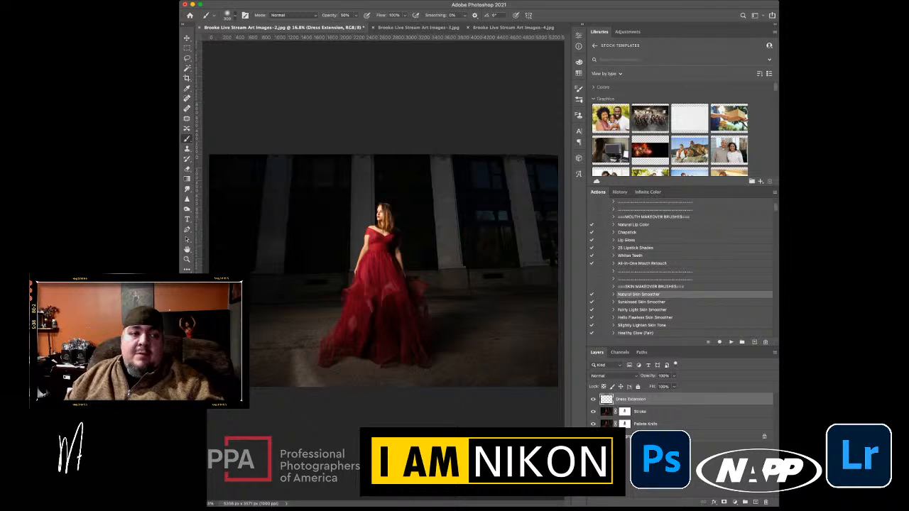
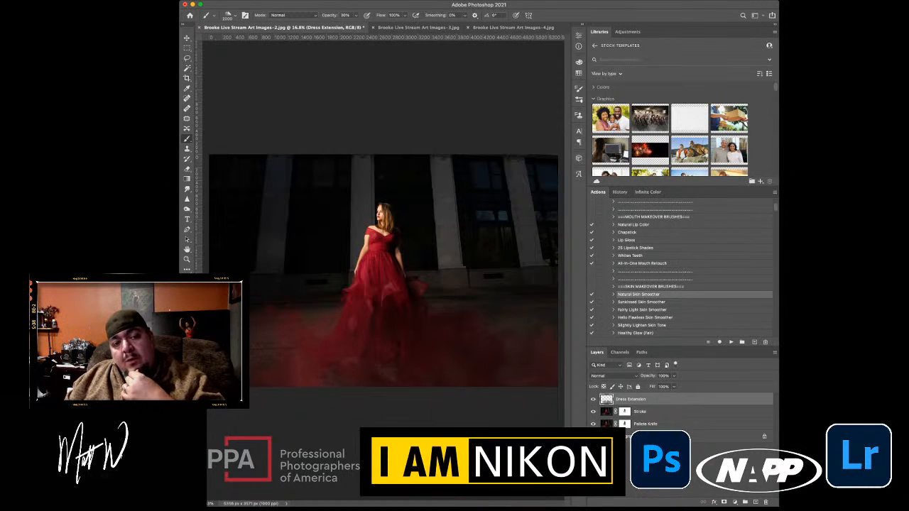
key(h)
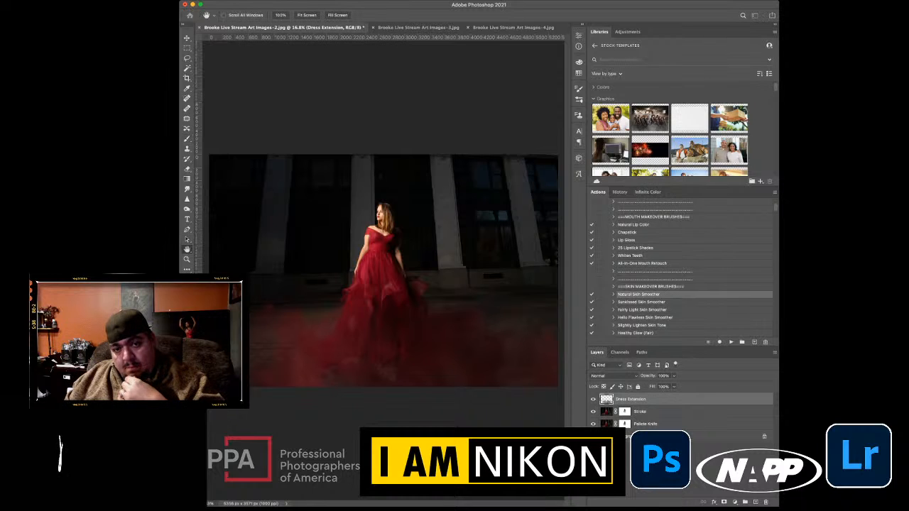
key(b)
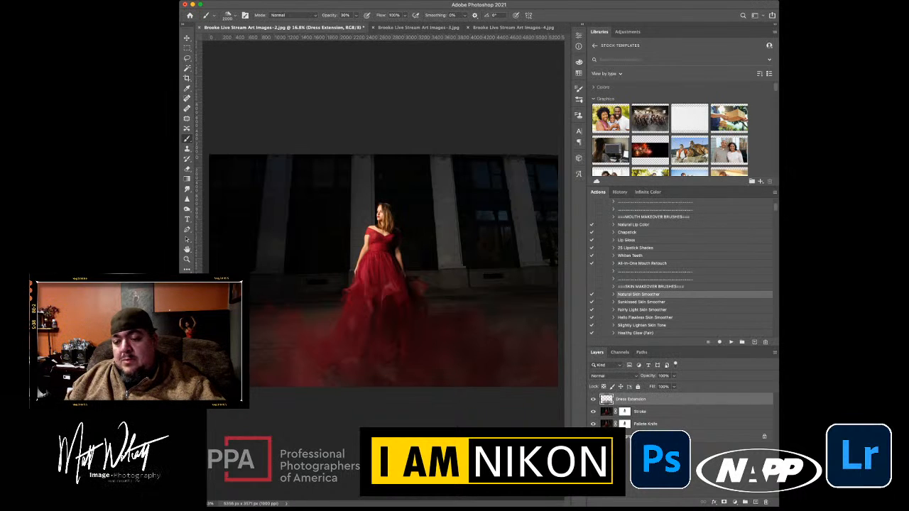
Select all layers and merge them into a single Background layer
key(super+alt+a)
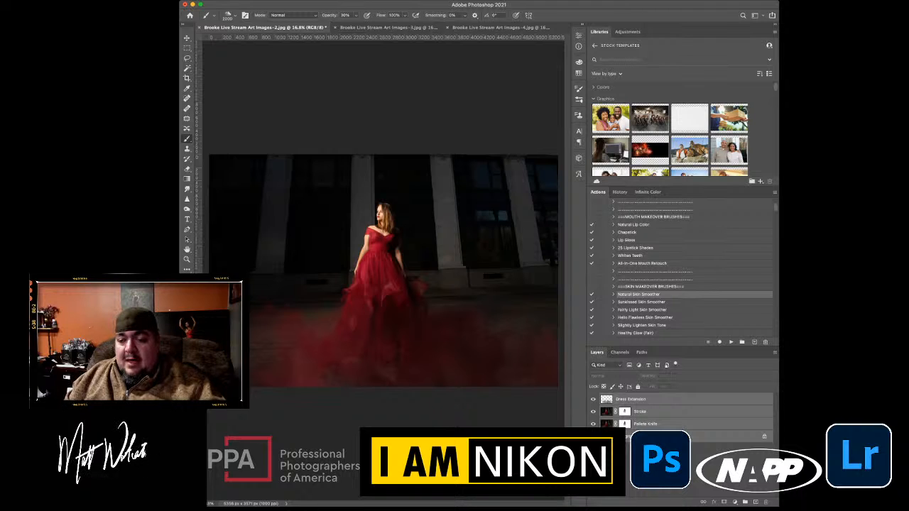
key(super+e)
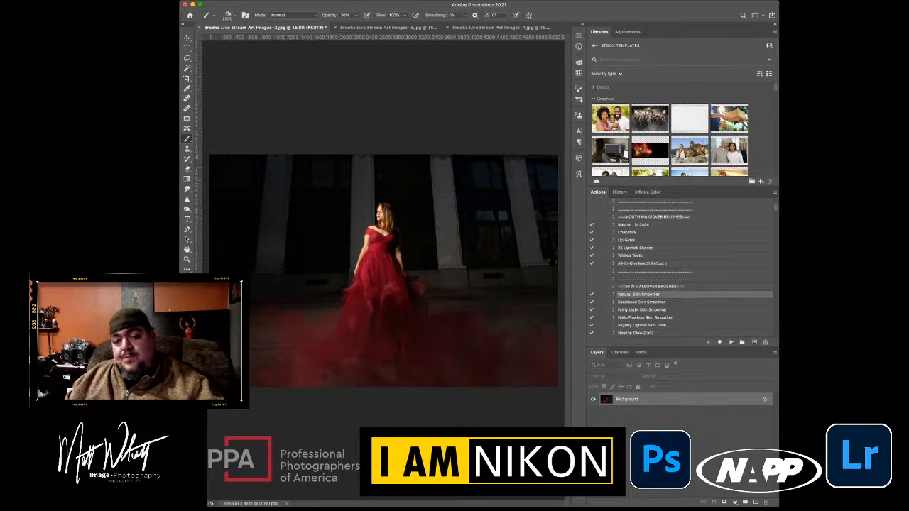
key(h)
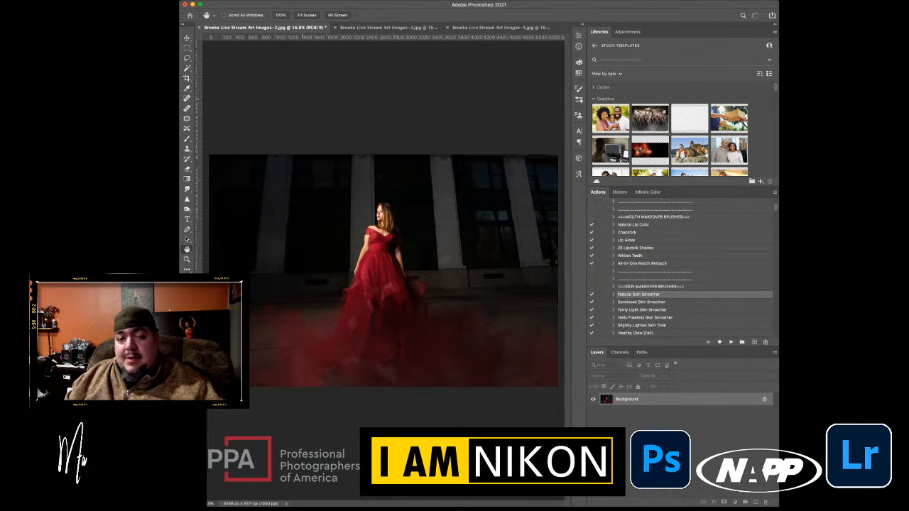
key(b)
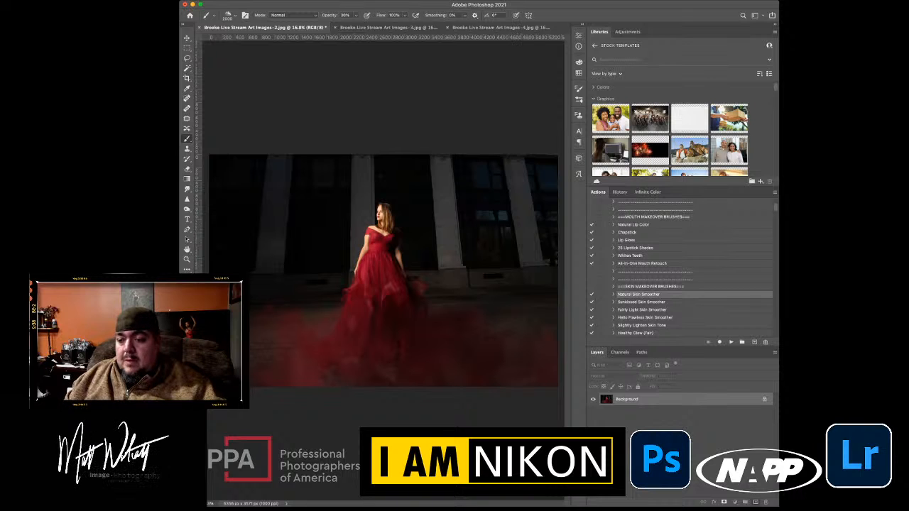
Duplicate the merged Background layer and rename the copy Oil Paint
key(super+j)
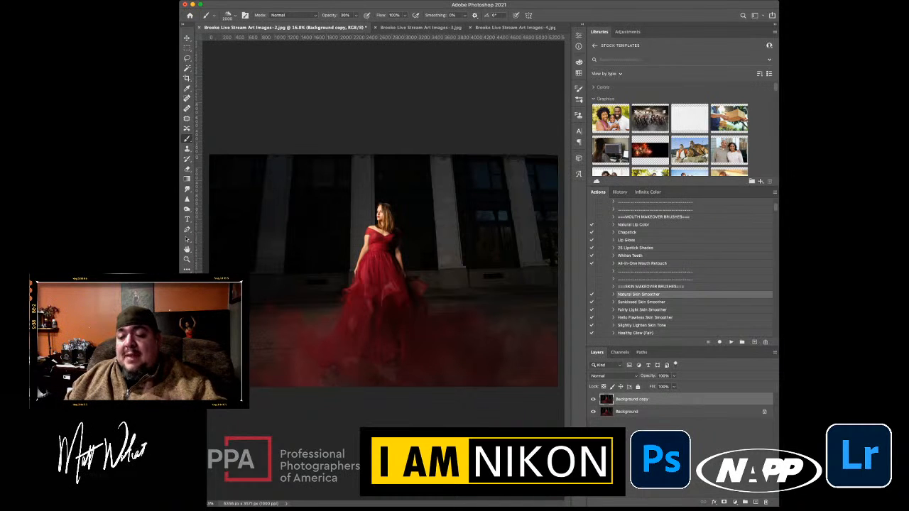
double_click(633, 399)
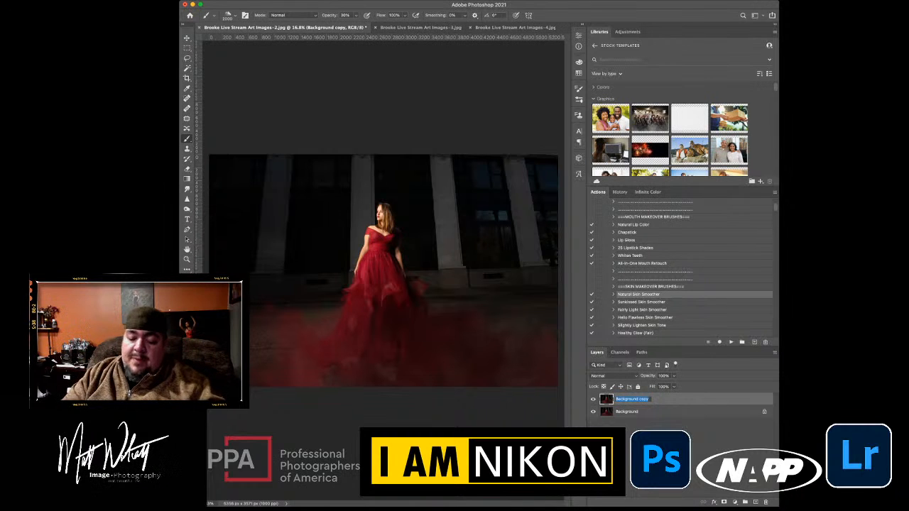
text(Oil Paint)
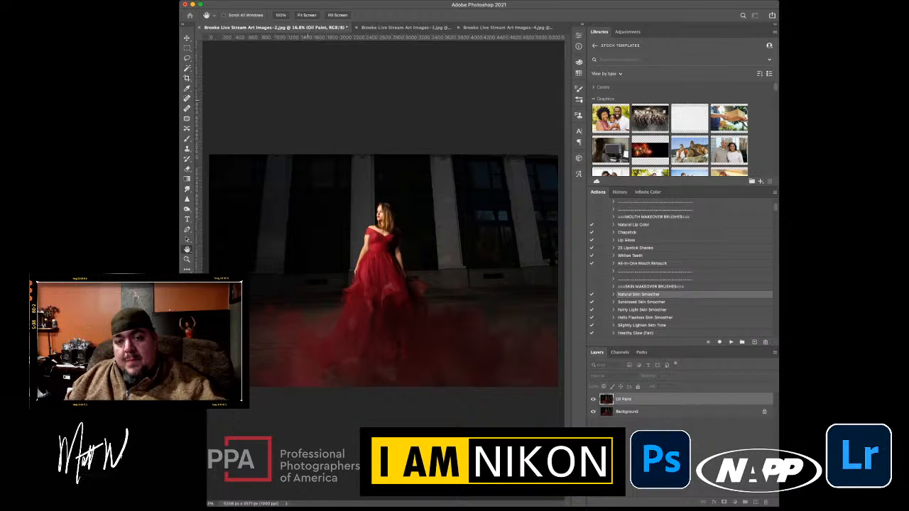
Inspect the skirt and upper body up close, and add a layer mask to the Oil Paint layer for brushing
key(z)
mouse_move(387, 301)
mouse_down()
mouse_move(434, 302)
mouse_move(426, 302)
mouse_move(481, 131)
mouse_up()
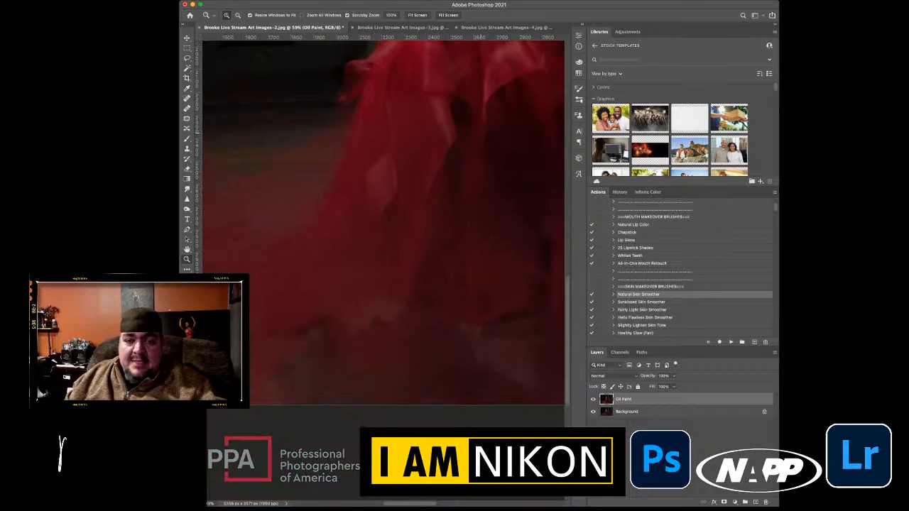
drag(355, 186, 347, 230)
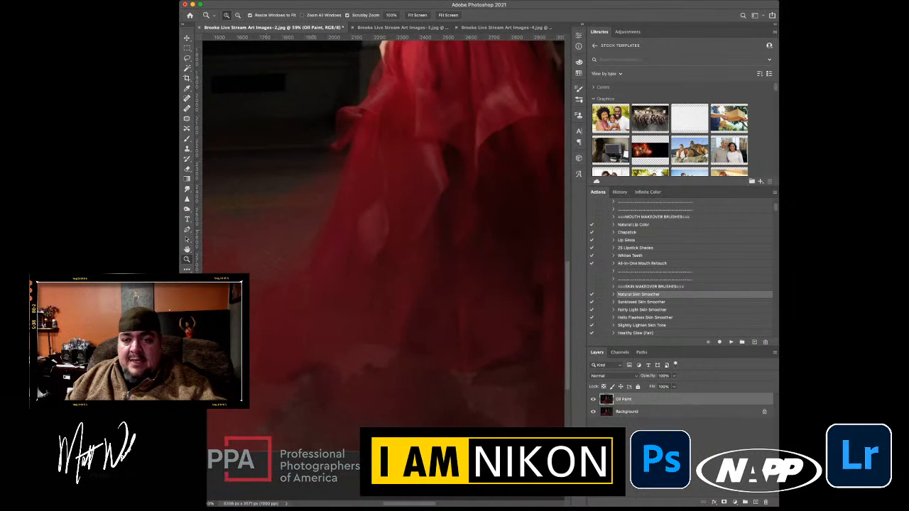
drag(515, 160, 221, 167)
drag(316, 93, 357, 225)
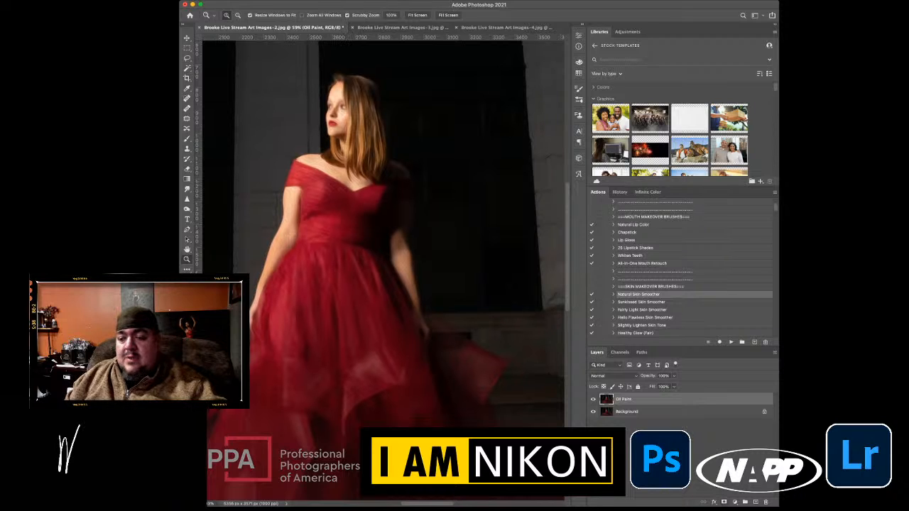
click(725, 502)
key(b)
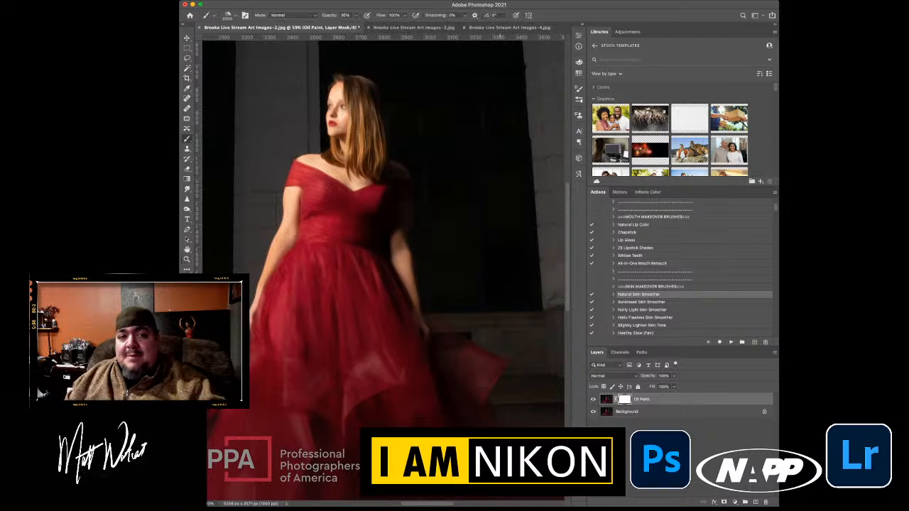
Brush over the woman's face, hair and body on the Oil Paint layer mask, varying brush size and using opacities between 70% and 30%
scroll(384, 270, left, 1)
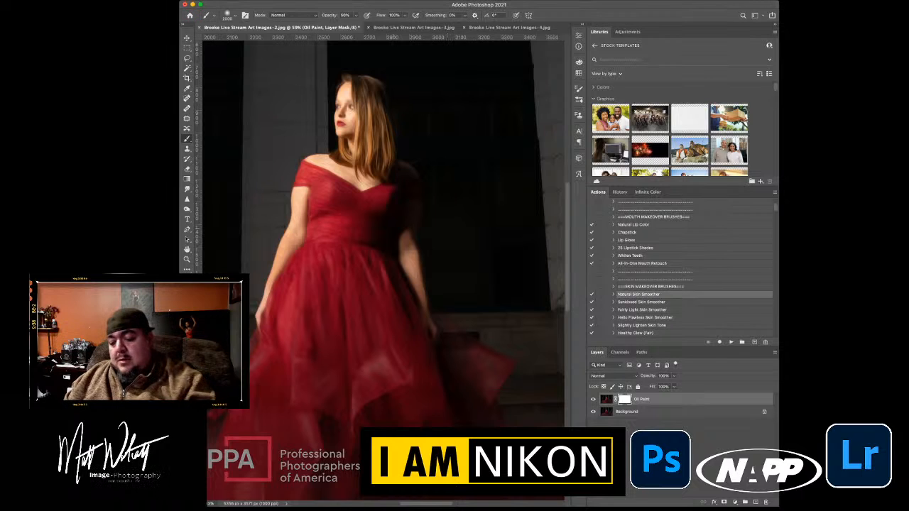
drag(393, 228, 400, 237)
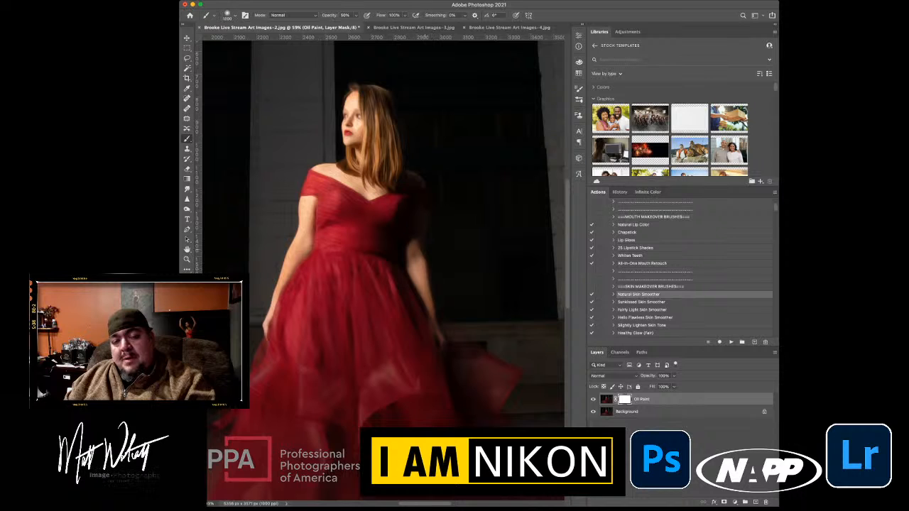
scroll(382, 269, up, 3)
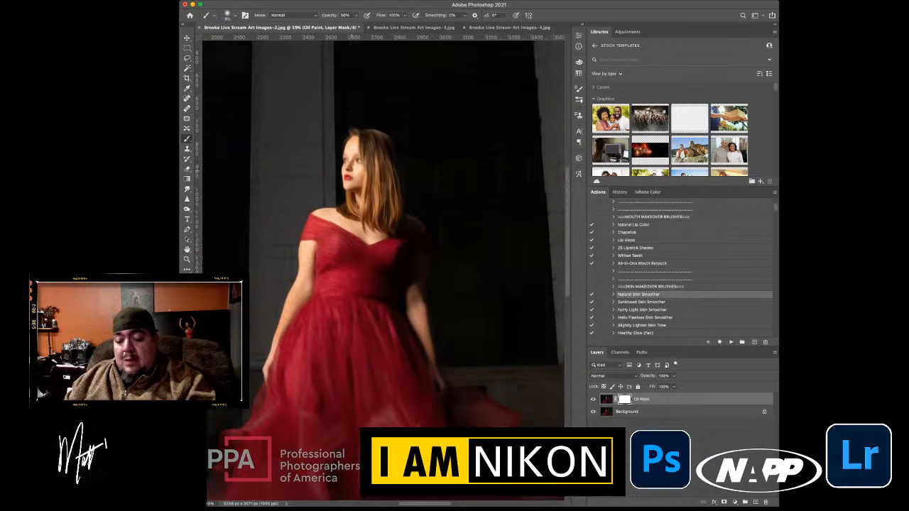
key(7)
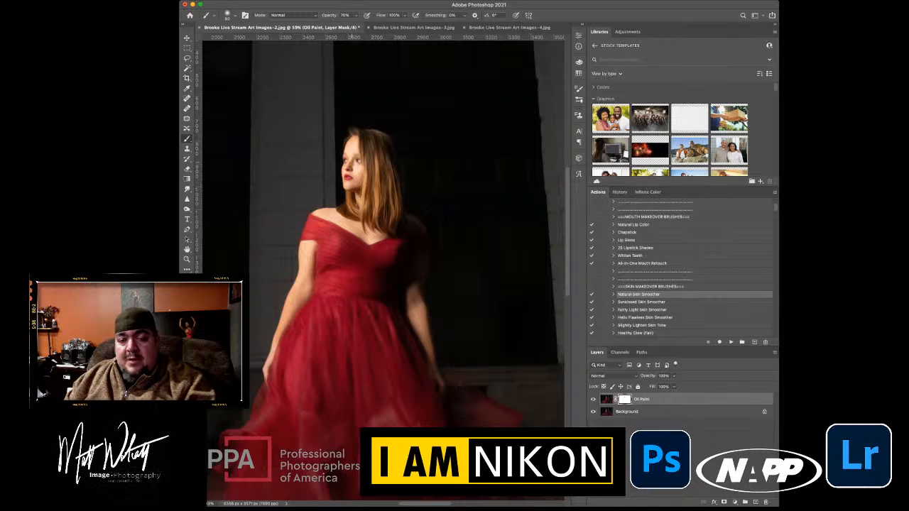
key(4)
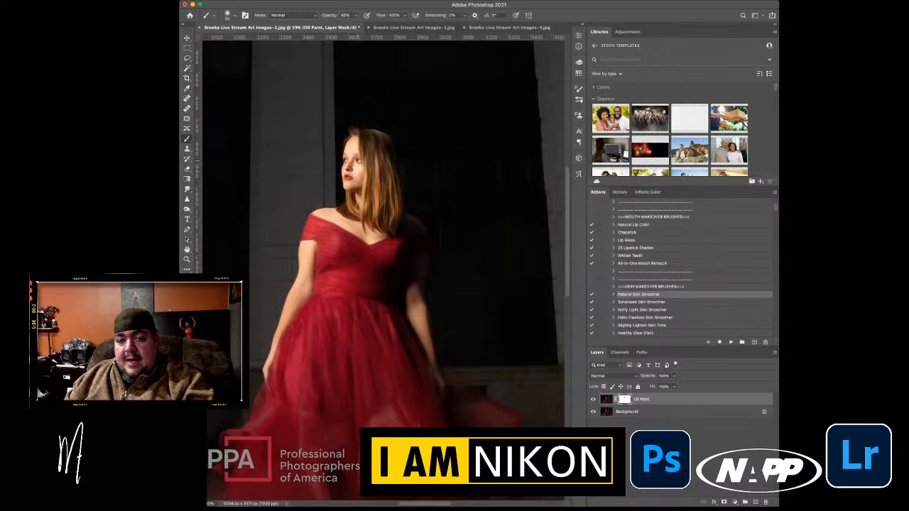
key(0)
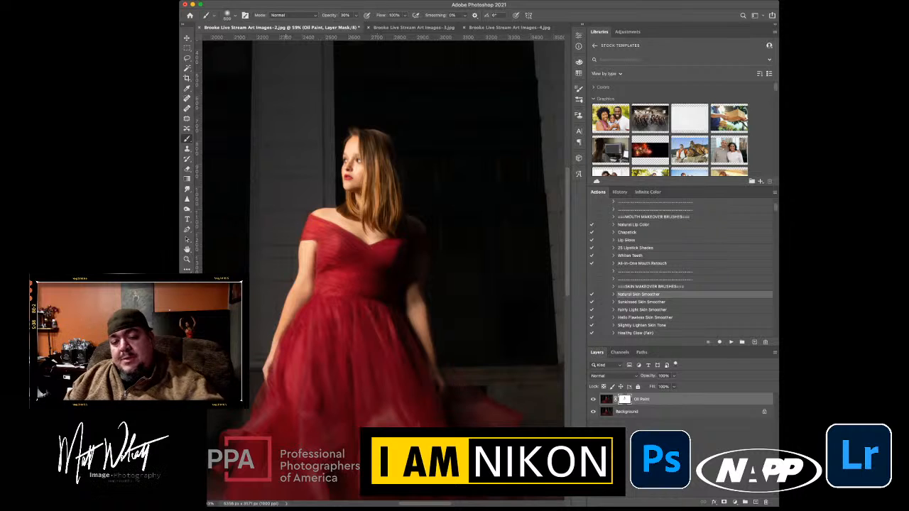
Place the AdobeStock grunge texture above the Oil Paint layer and scale it up to cover the whole canvas
key(z)
drag(312, 458, 275, 458)
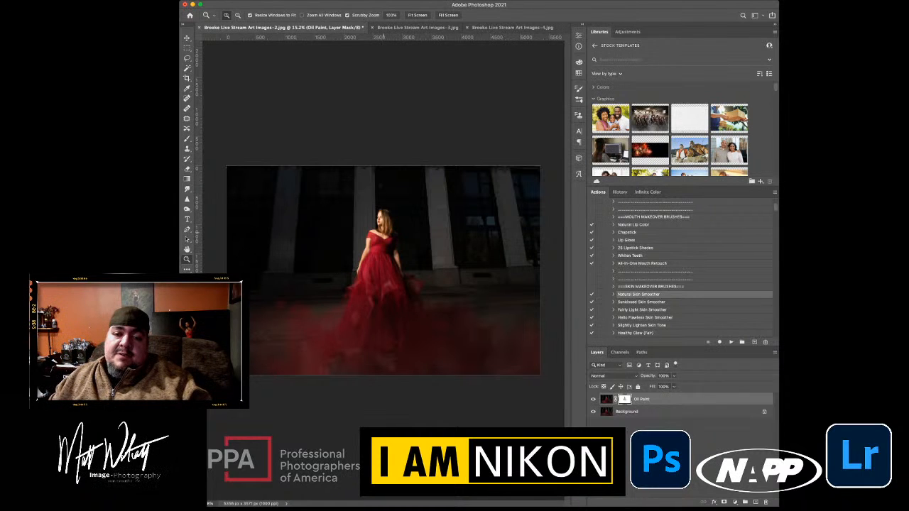
mouse_move(384, 222)
mouse_down()
mouse_move(410, 222)
mouse_move(384, 222)
mouse_up()
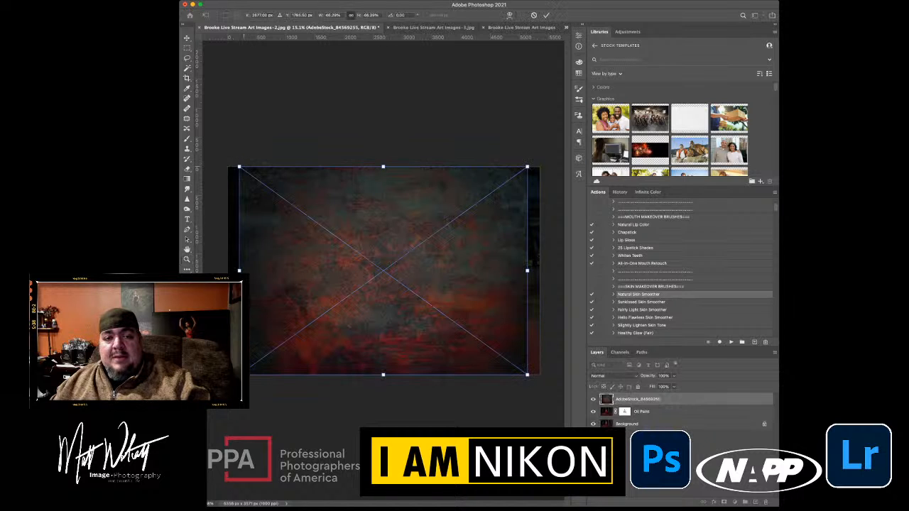
drag(239, 167, 227, 158)
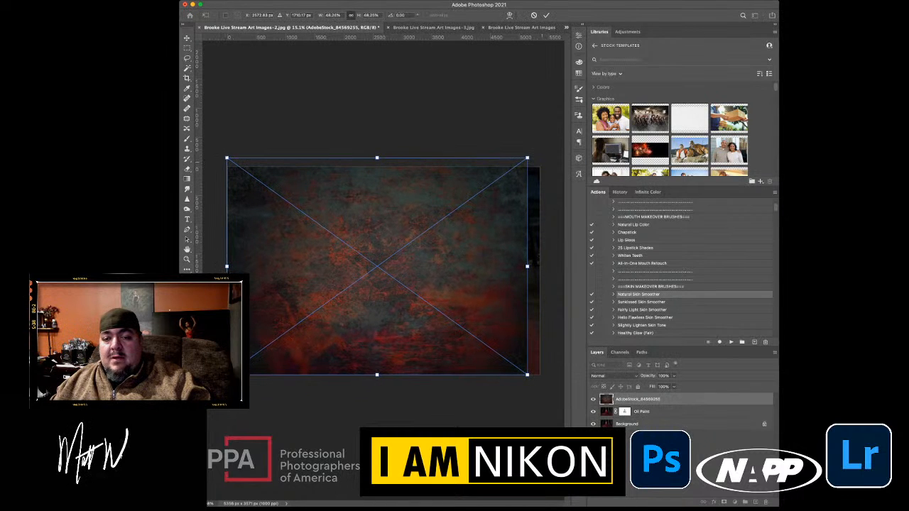
drag(528, 157, 544, 145)
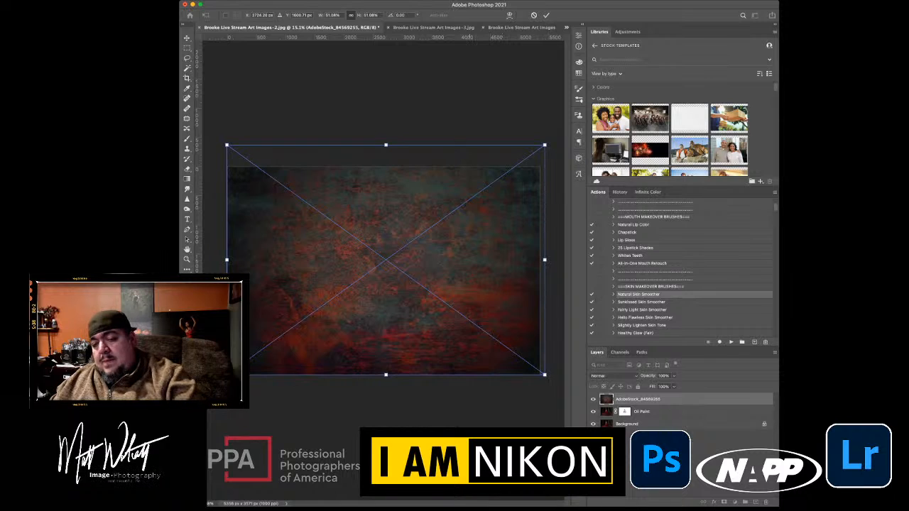
key(Return)
key(z)
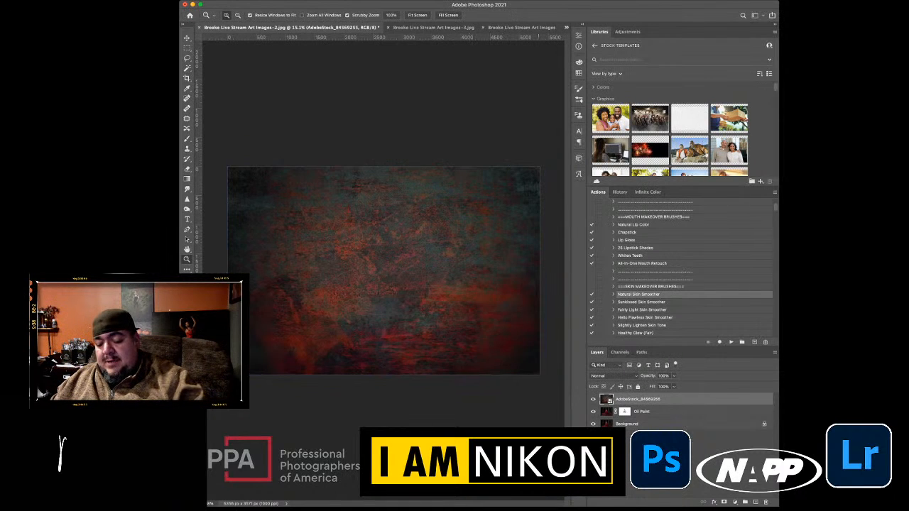
Give the texture layer a Hue/Saturation smart filter, then blend it in Soft Light mode at less than 50% opacity
key(i)
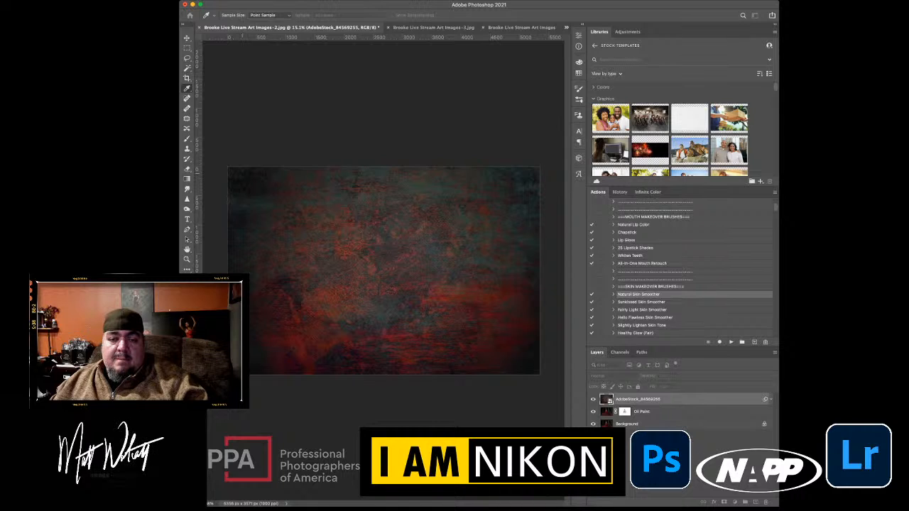
key(Return)
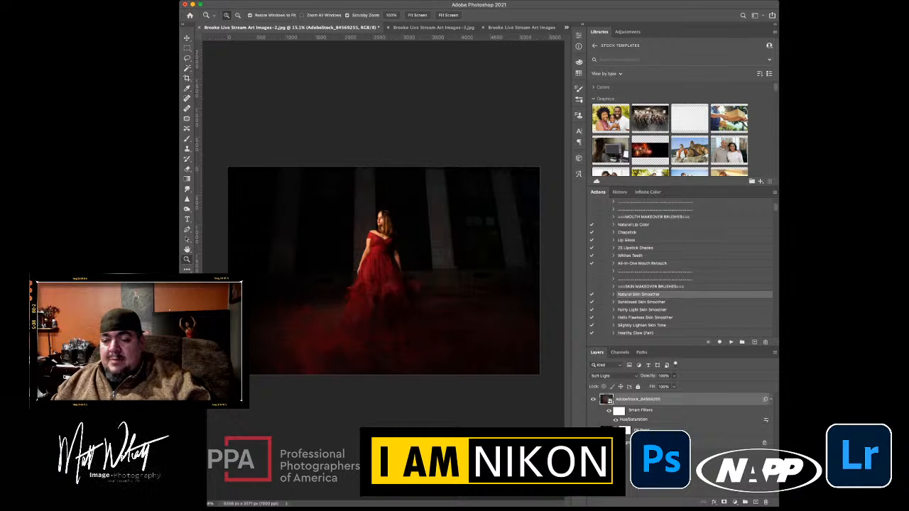
drag(648, 376, 646, 376)
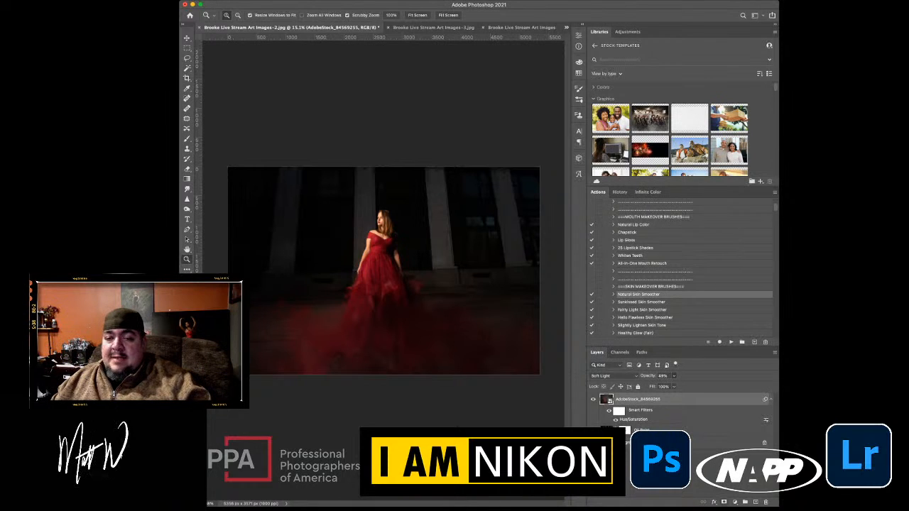
Add a layer mask to the texture layer and brush on it with a large soft brush at 30% opacity
click(724, 503)
key(b)
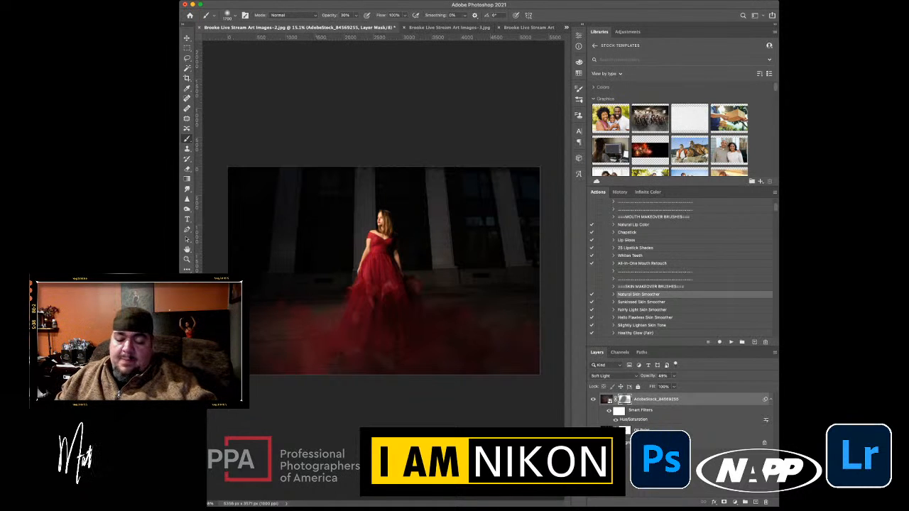
Select the texture, Oil Paint and Background layers and merge them into a single Background layer
shift+click(643, 442)
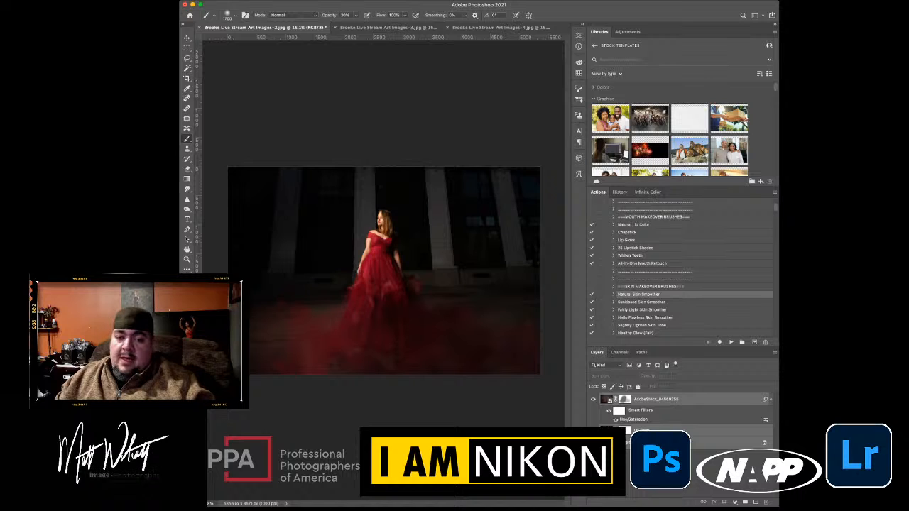
click(664, 472)
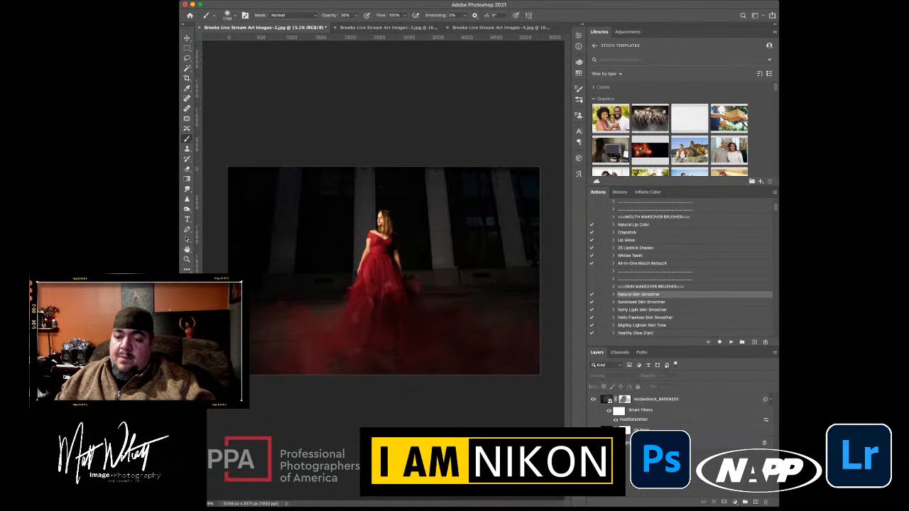
click(657, 400)
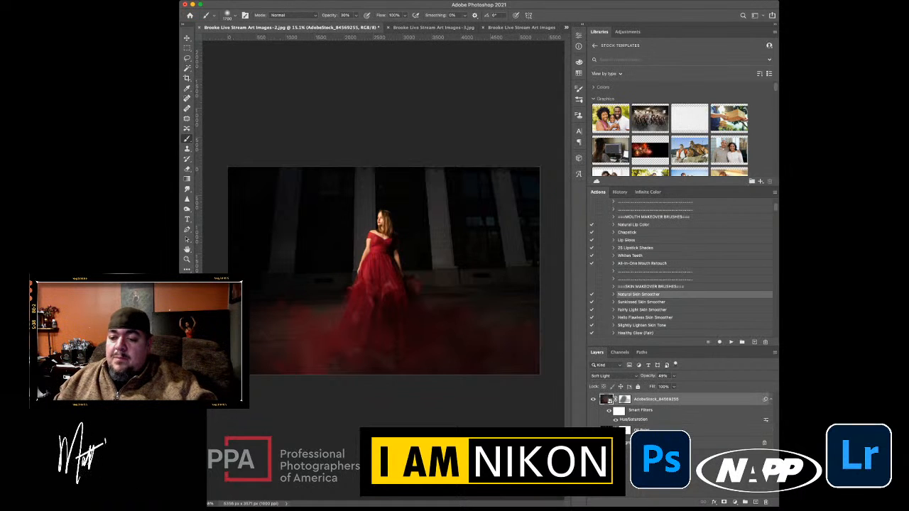
shift+click(643, 442)
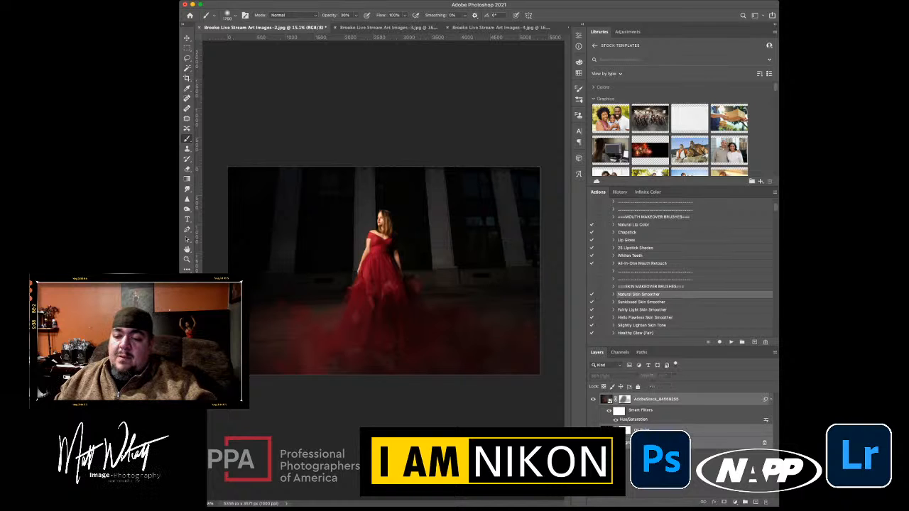
click(664, 473)
click(657, 399)
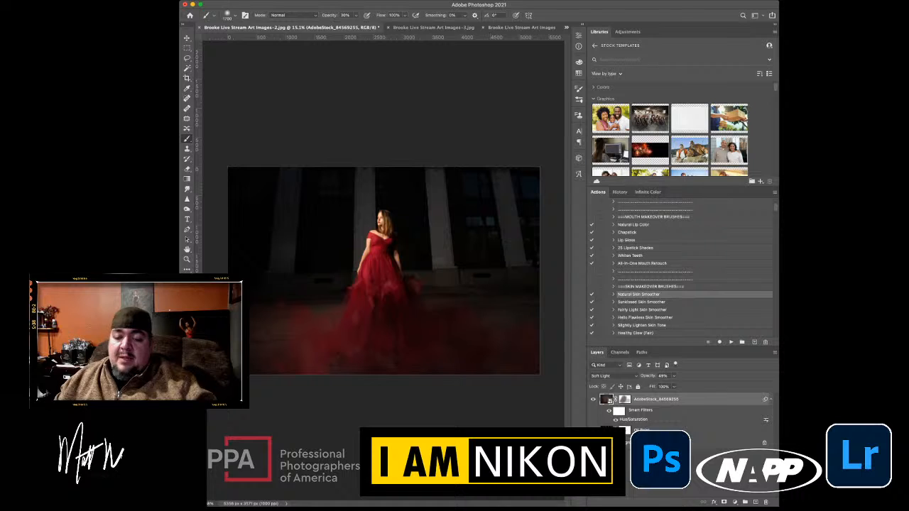
shift+click(643, 443)
key(super+e)
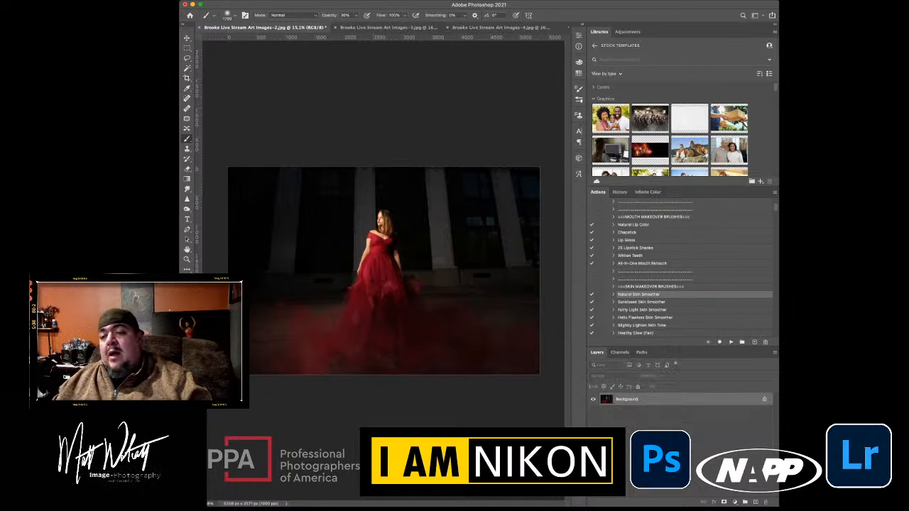
Collapse the Retouch Necessities action set and list the actions in Matts Faves with Big Matts Shadow Drawing folded up
scroll(681, 270, up, 10)
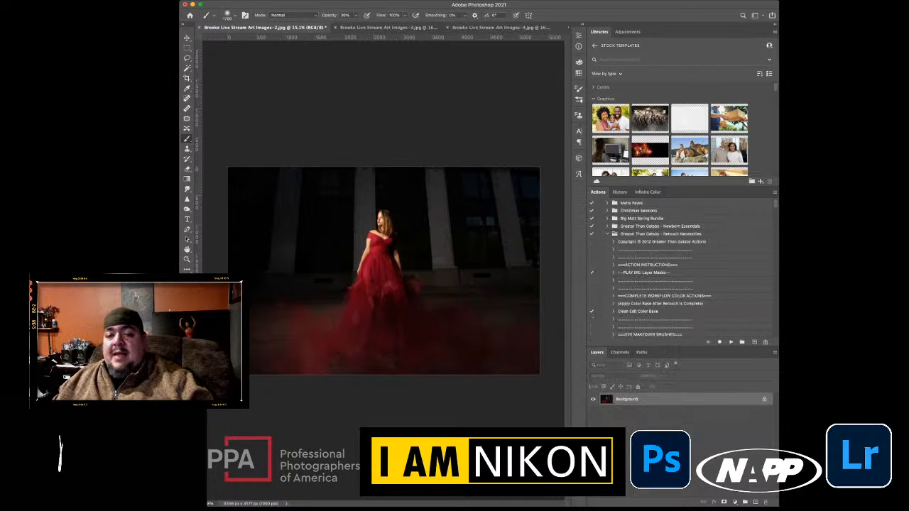
key(z)
mouse_move(389, 227)
mouse_down()
mouse_move(555, 228)
mouse_move(390, 230)
mouse_up()
click(608, 234)
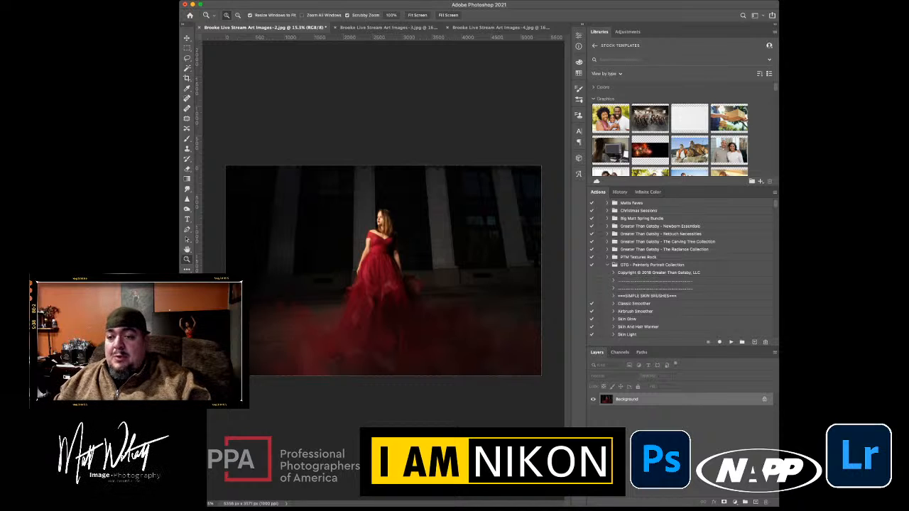
click(607, 203)
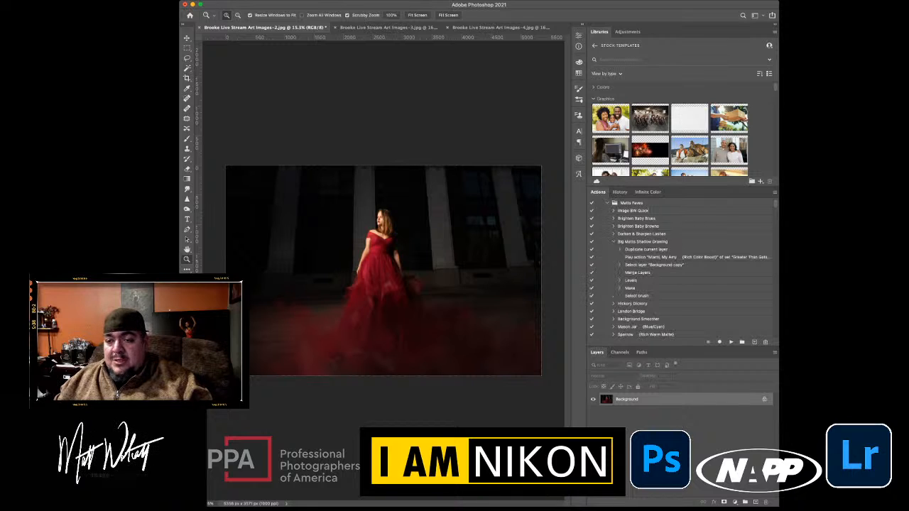
click(614, 242)
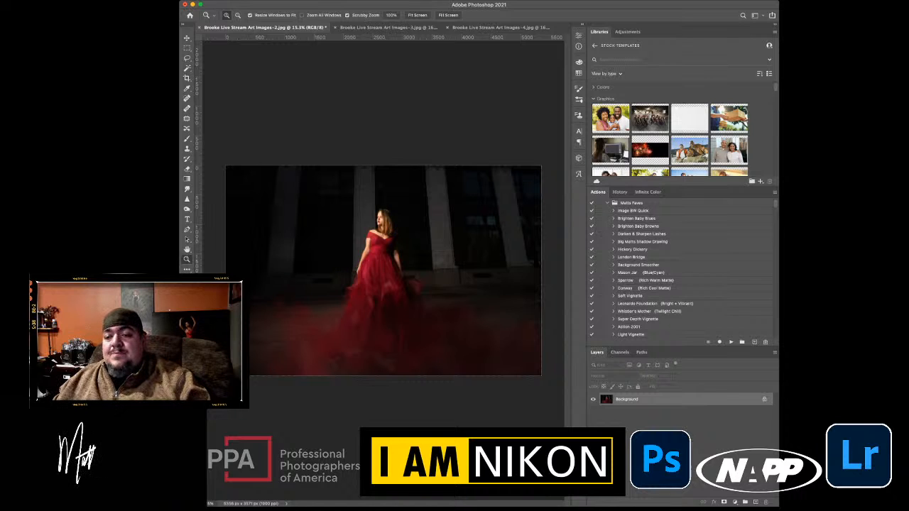
Run the Conway (Rich Cool Matte) action and lower the Conway group's opacity to about 18%
click(645, 289)
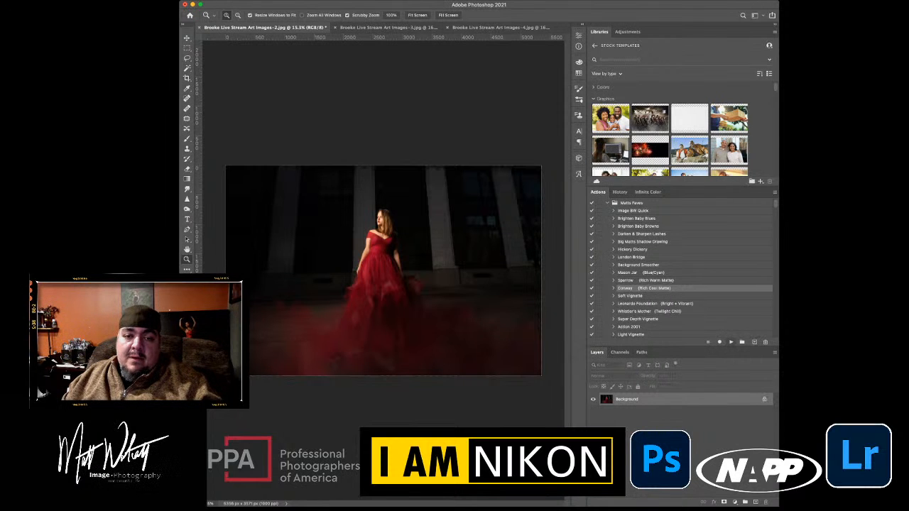
mouse_move(379, 250)
mouse_down()
mouse_move(582, 248)
mouse_move(405, 261)
mouse_up()
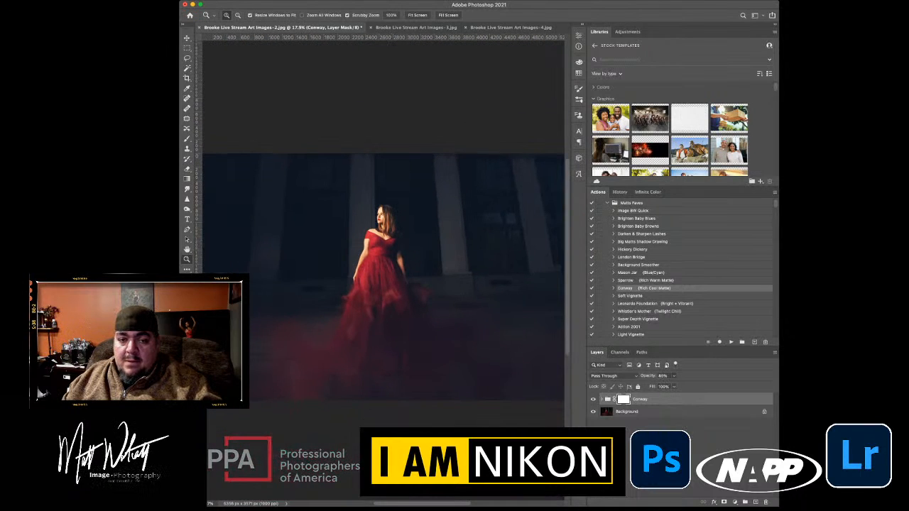
drag(648, 376, 625, 376)
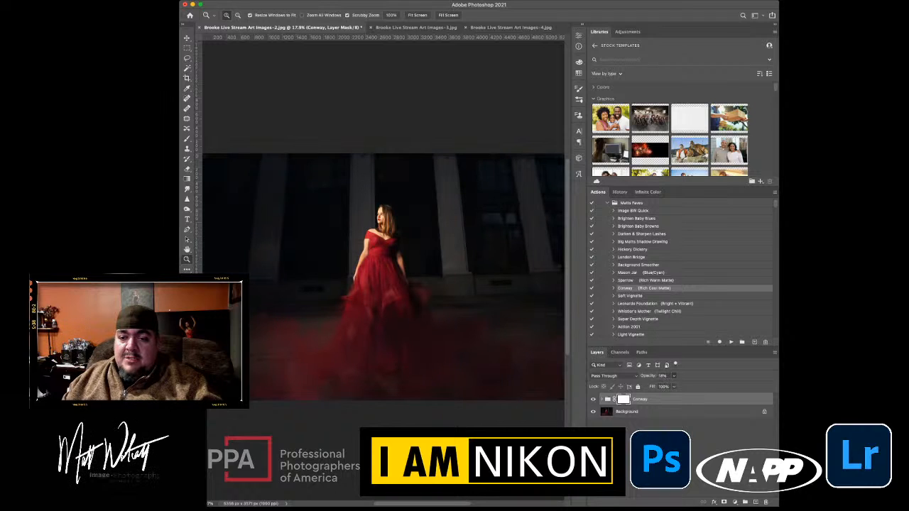
Run the Sparrow (Rich Warm Matte) action and reduce the Sparrow group's opacity for a subtle warm matte
click(648, 281)
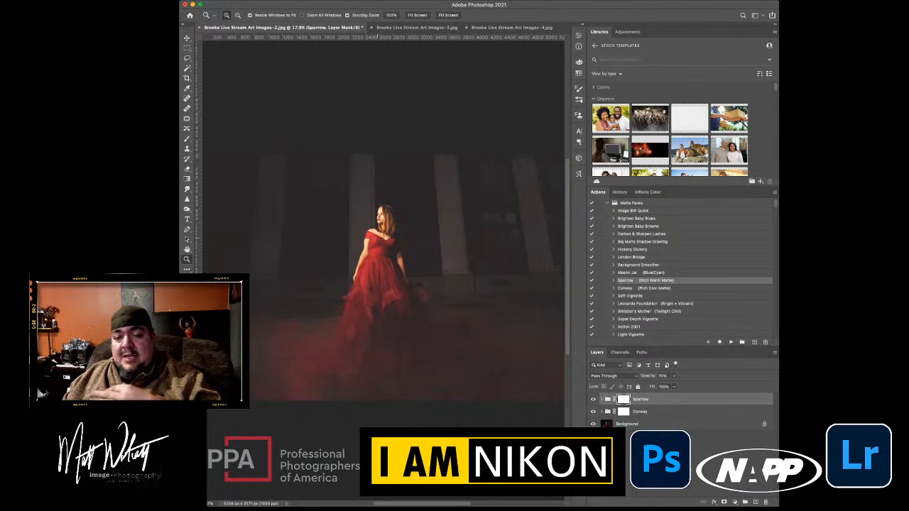
mouse_move(377, 214)
mouse_down()
mouse_move(496, 214)
mouse_move(380, 214)
mouse_up()
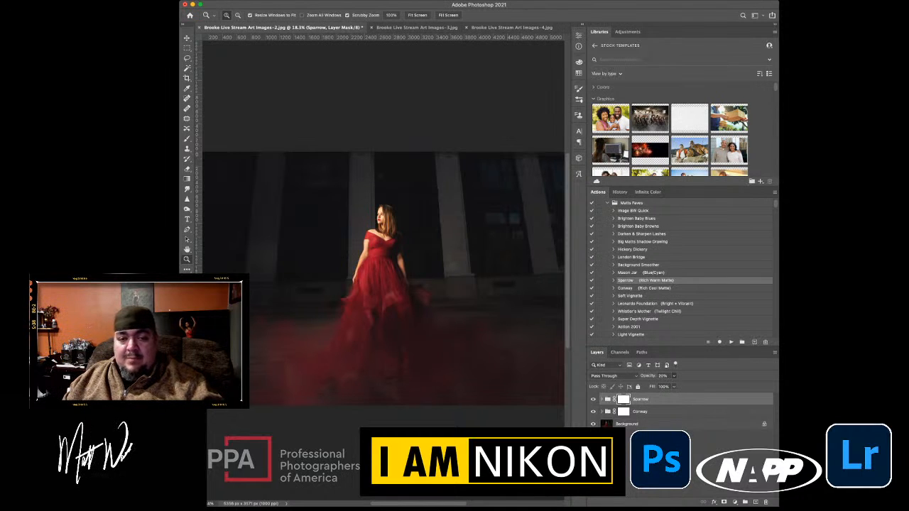
mouse_move(387, 224)
mouse_down()
mouse_move(444, 224)
mouse_move(378, 224)
mouse_up()
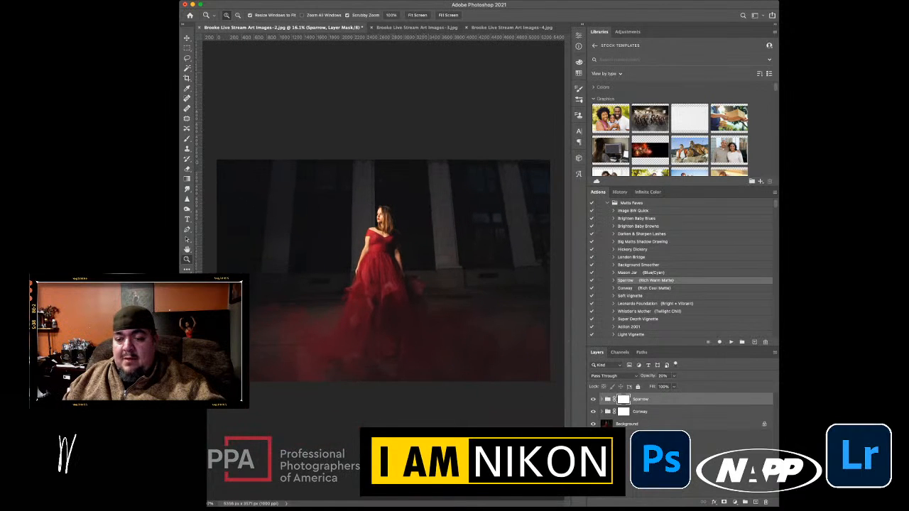
Merge the Sparrow and Conway groups with the Background layer
shift+click(628, 424)
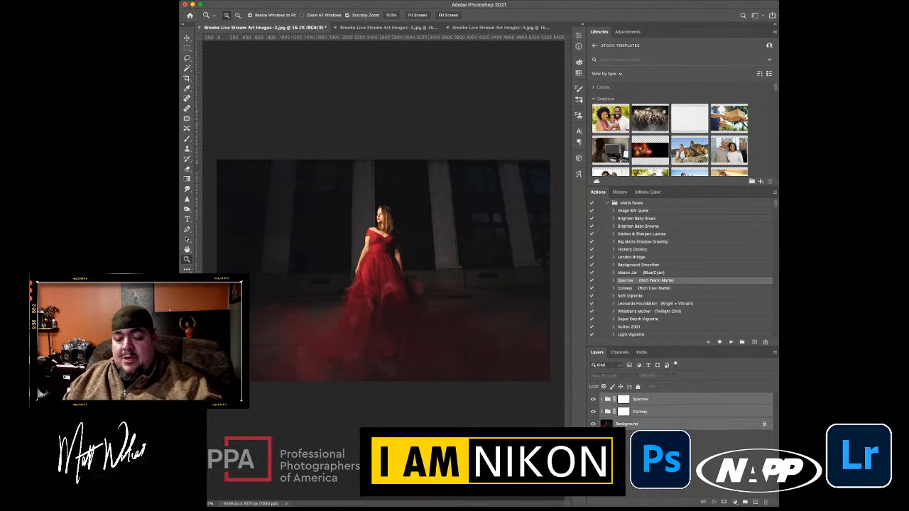
key(super+e)
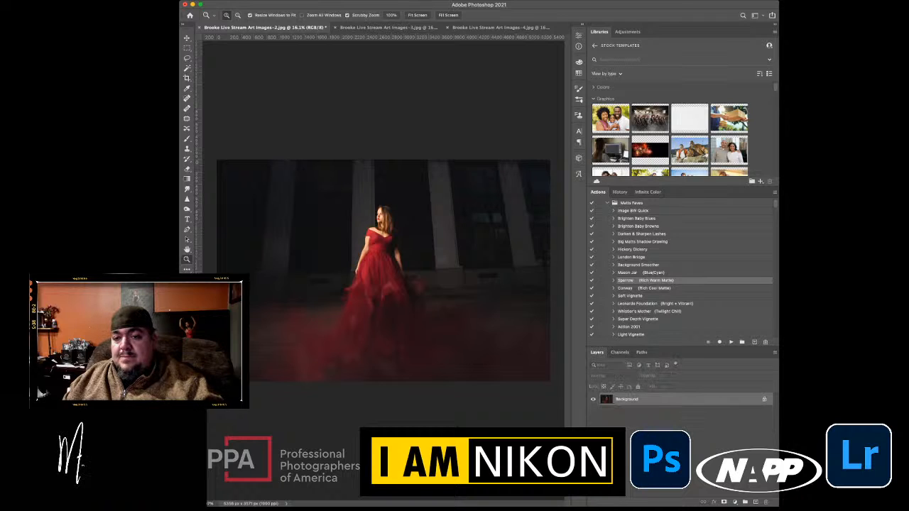
Run the Big Matts Shadow Drawing action and paint its layer mask at 30% brush opacity to reveal the woman, her dress and the surroundings
click(643, 242)
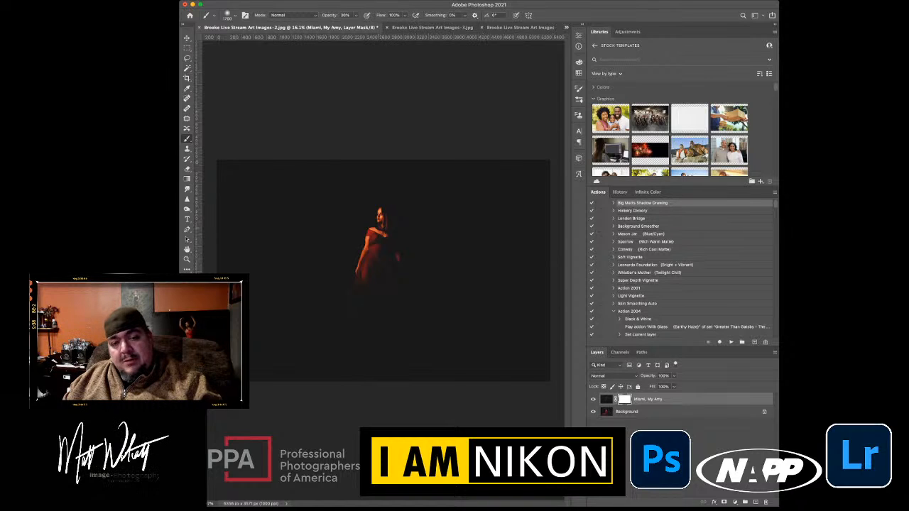
drag(384, 223, 380, 244)
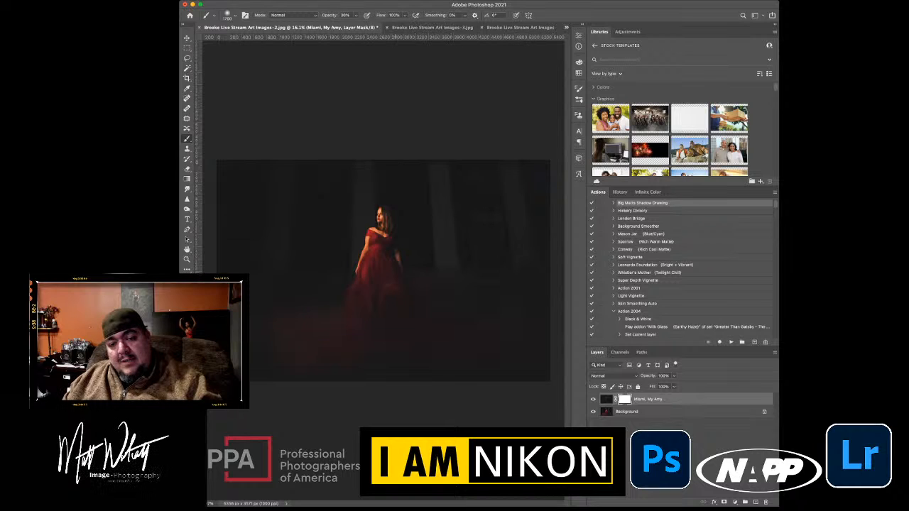
drag(396, 241, 334, 270)
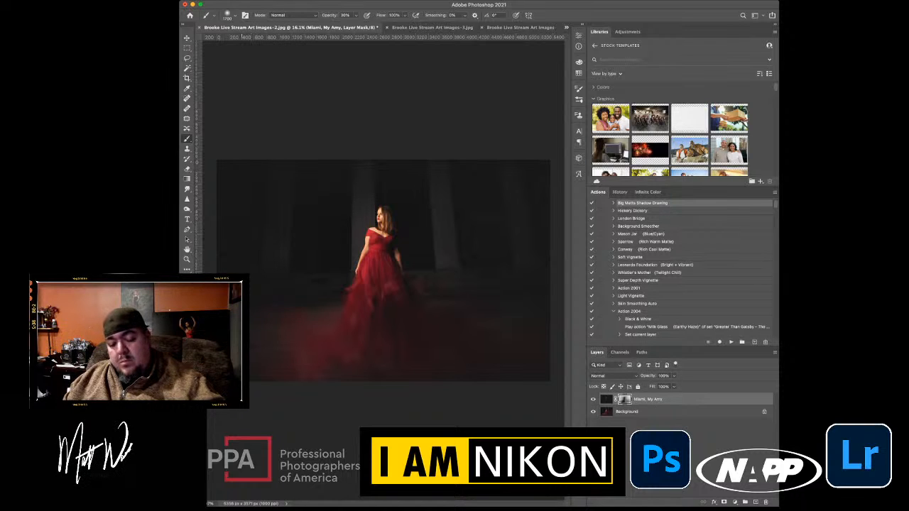
key(z)
mouse_move(388, 229)
mouse_down()
mouse_move(476, 234)
mouse_move(392, 240)
mouse_up()
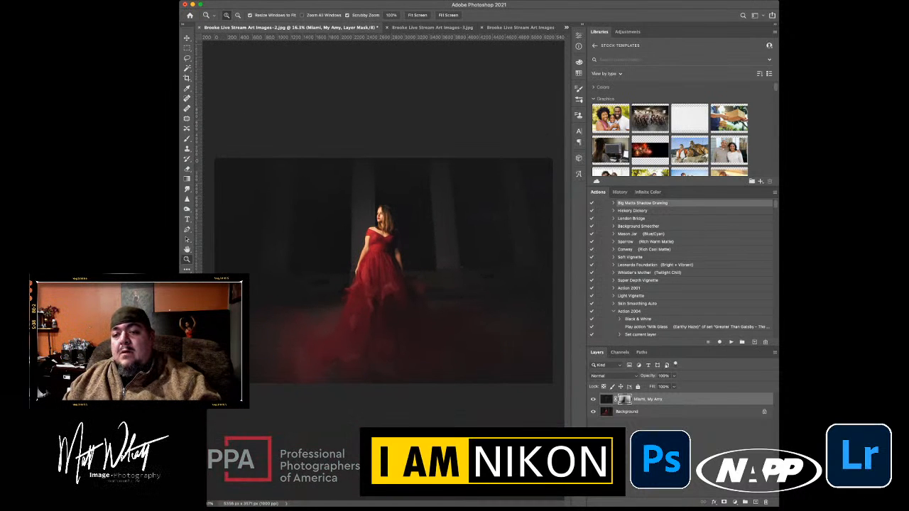
scroll(682, 270, up, 3)
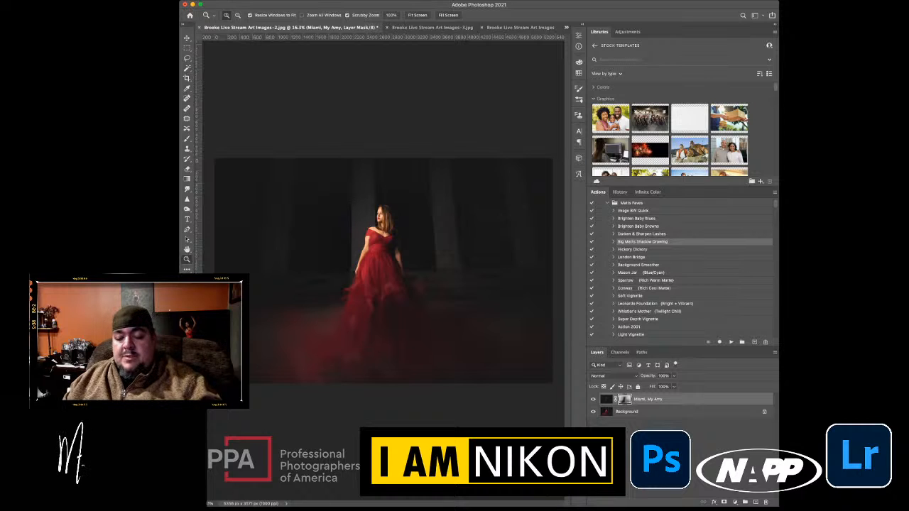
Merge the shadow layer into Background and stamp the white signature brush at 100% opacity in the photo's lower-right corner
key(b)
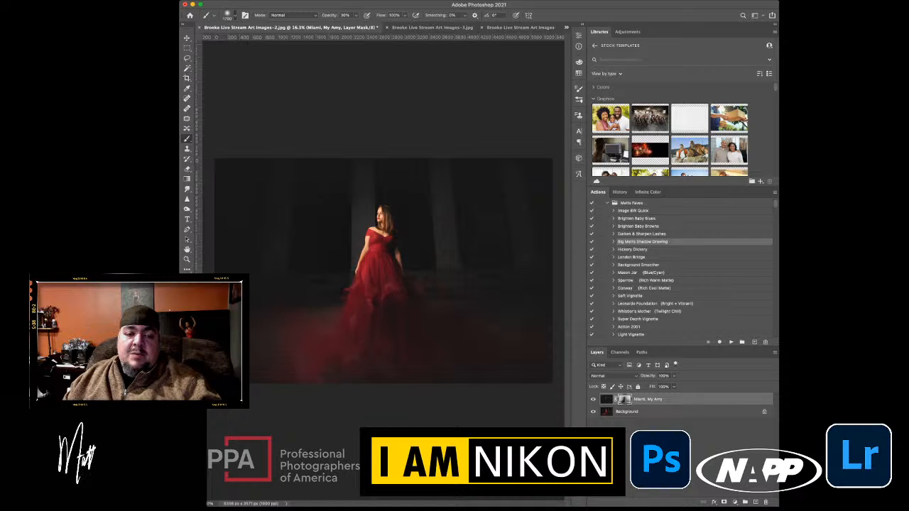
key(period)
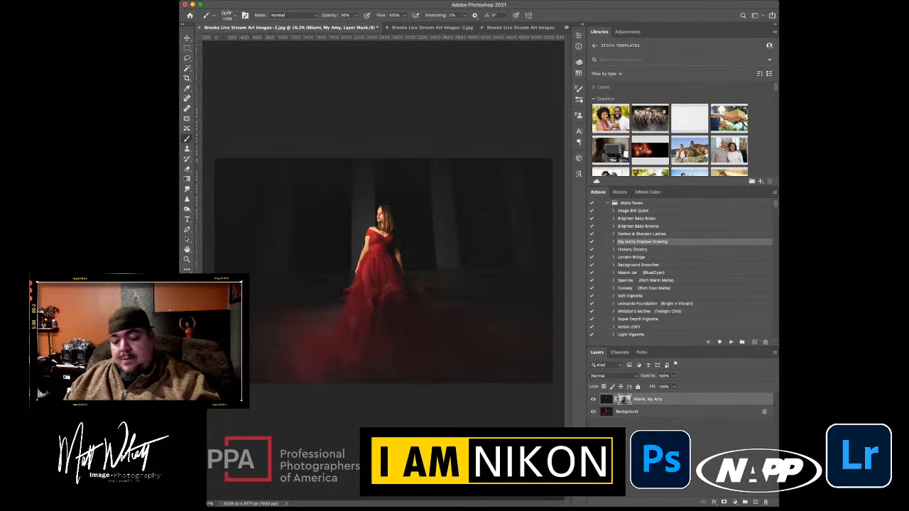
key(0)
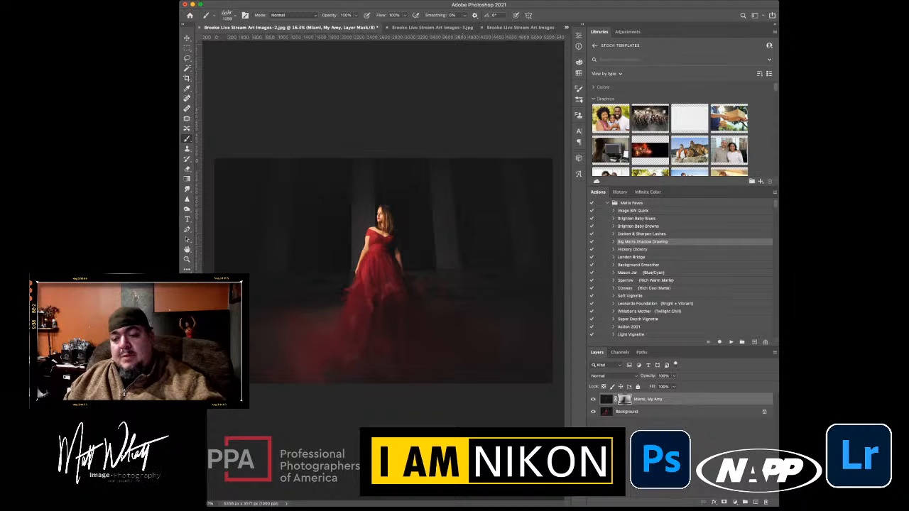
key(super+e)
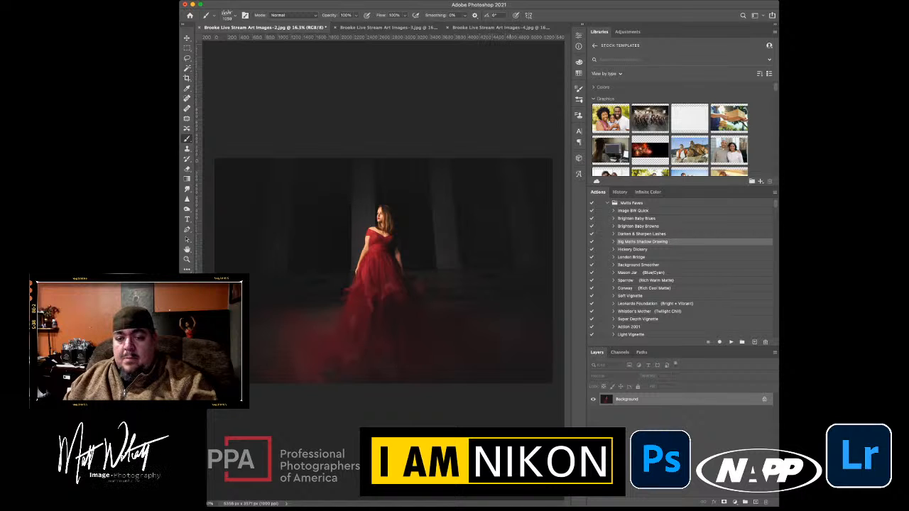
click(509, 361)
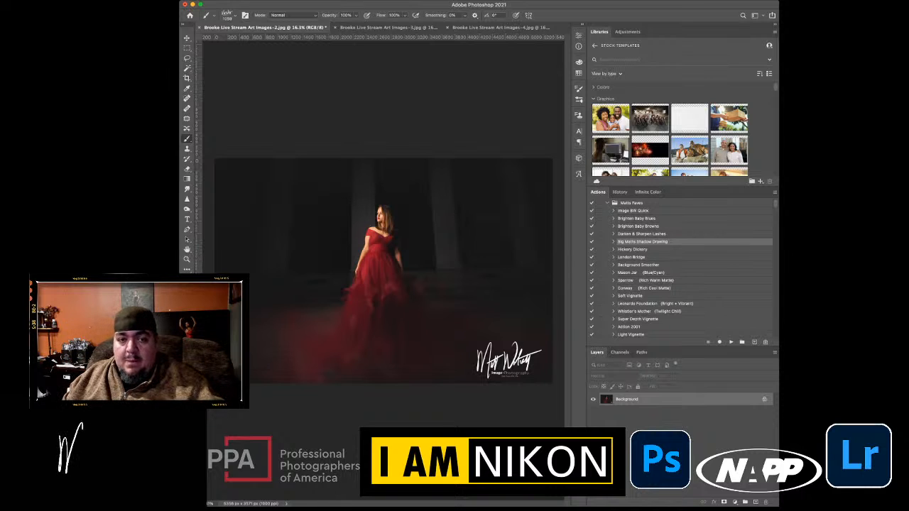
Save and close the signed red-dress photo and bring up the portrait of the woman in the floral dress
key(h)
key(b)
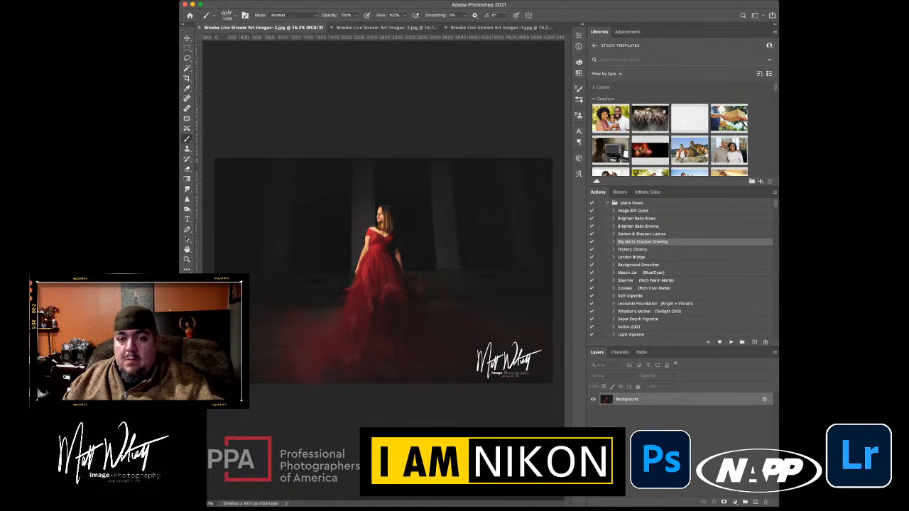
key(super+w)
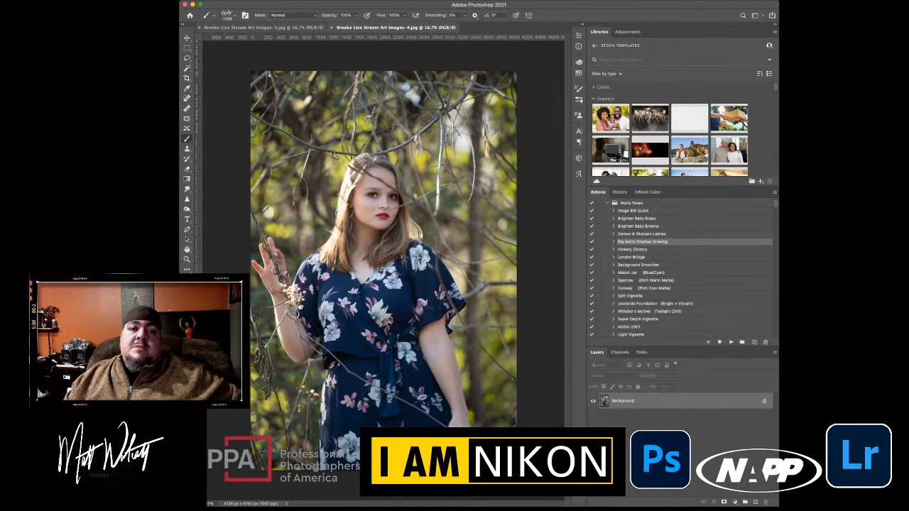
click(264, 27)
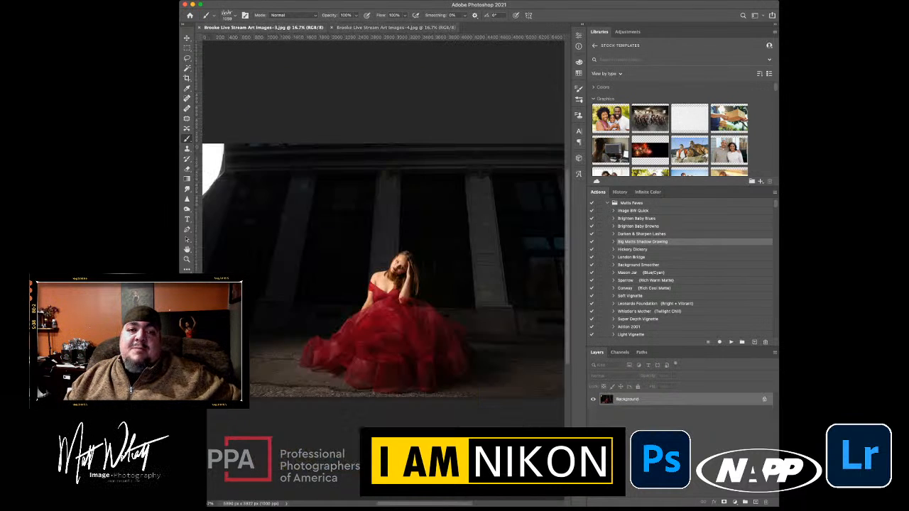
click(395, 28)
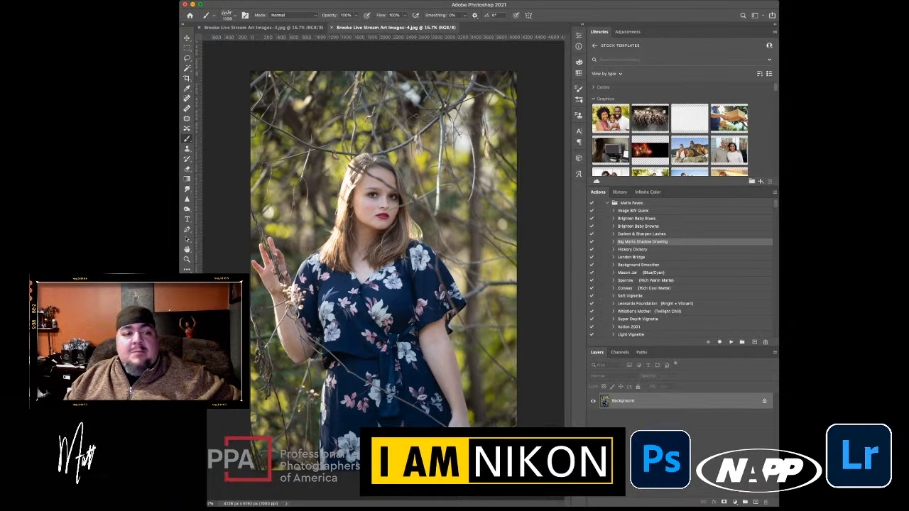
click(193, 4)
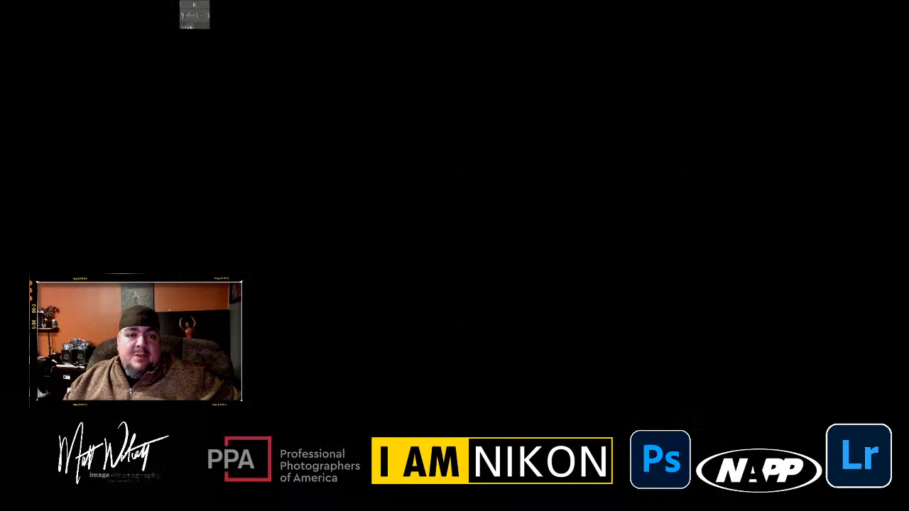
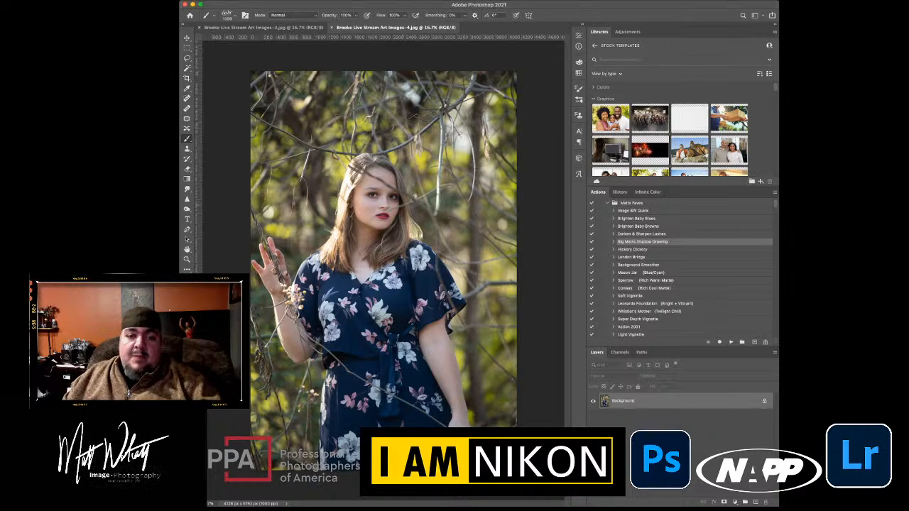
Collapse the Matts Faves and Carving Tree Collection action sets and list the skin makeover brushes in Retouch Necessities
key(z)
mouse_move(382, 202)
mouse_down()
mouse_move(455, 202)
mouse_move(416, 202)
mouse_up()
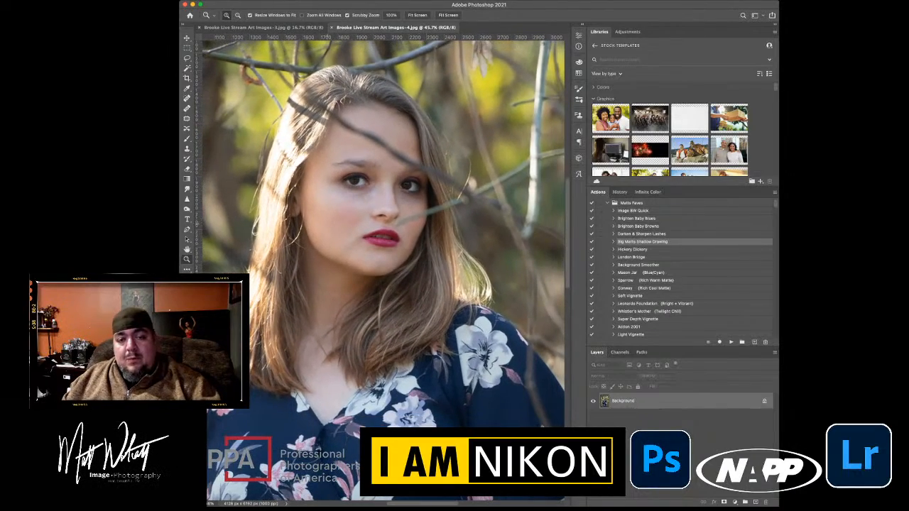
drag(360, 213, 326, 222)
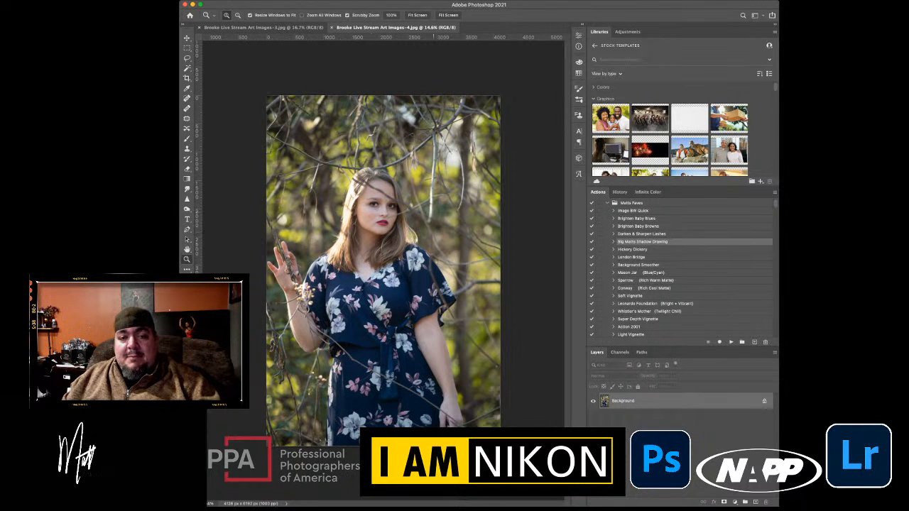
drag(433, 190, 497, 190)
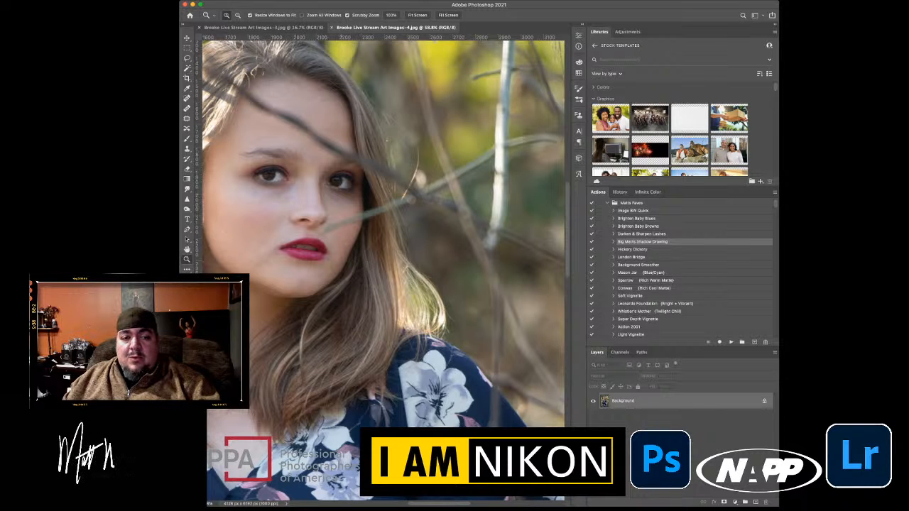
drag(348, 195, 300, 195)
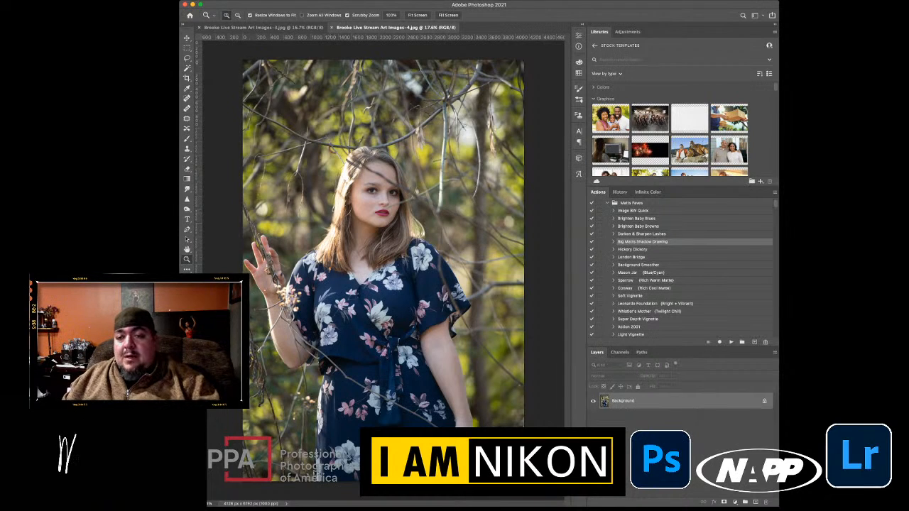
click(607, 203)
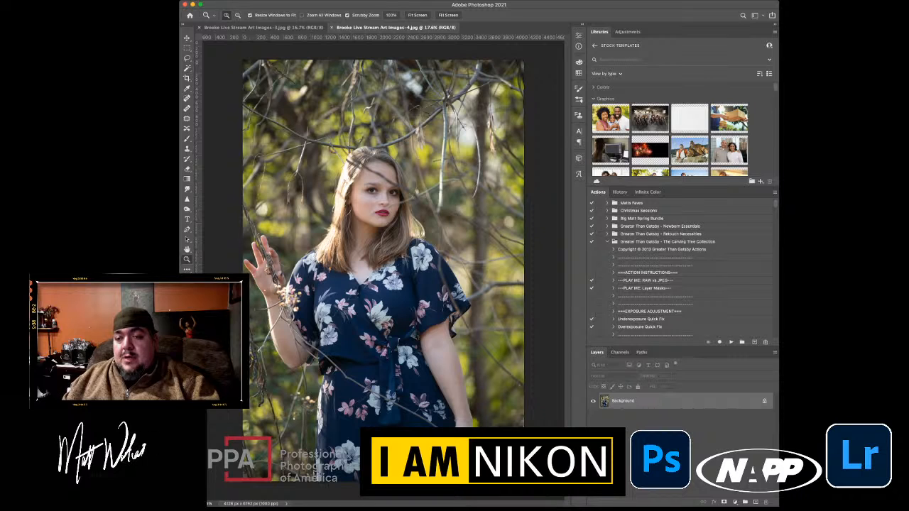
click(607, 242)
scroll(660, 270, down, 5)
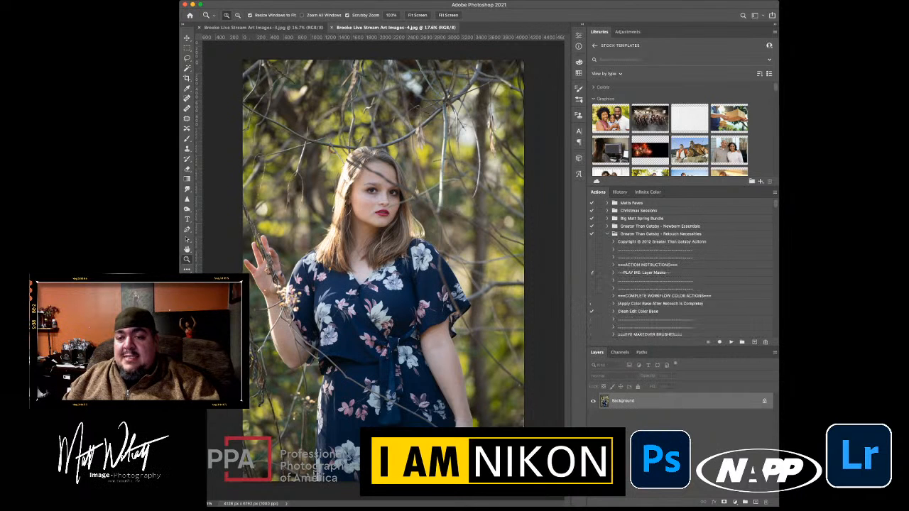
scroll(661, 270, down, 3)
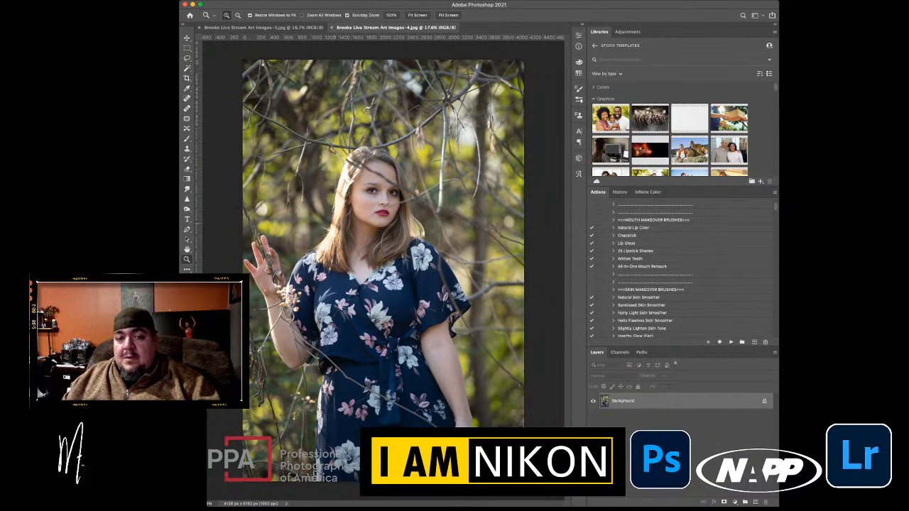
Run the Hello Flawless Skin Smoother action on the floral-dress portrait
mouse_move(378, 189)
mouse_down()
mouse_move(449, 190)
mouse_move(398, 190)
mouse_up()
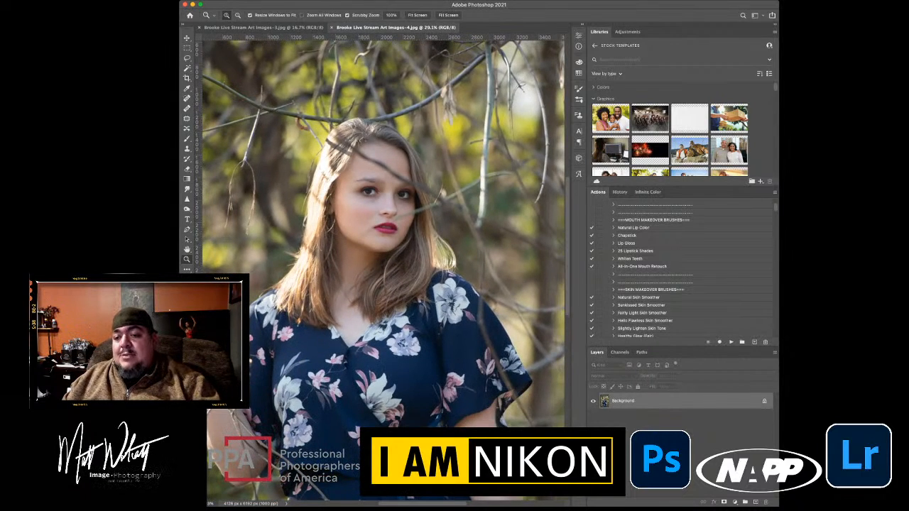
click(645, 321)
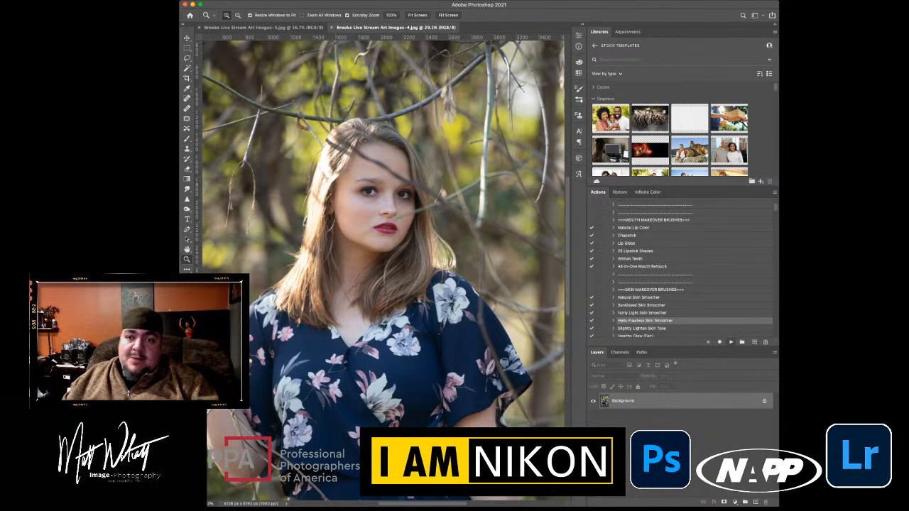
click(731, 342)
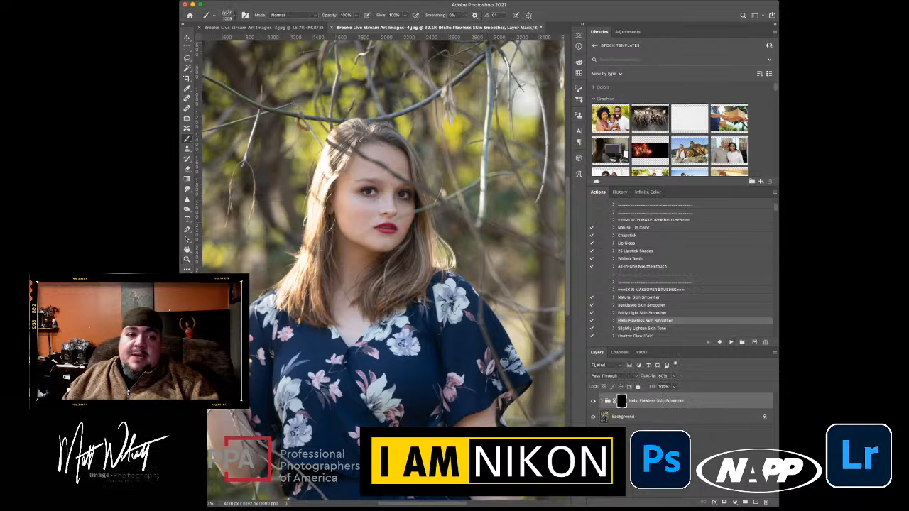
Paint the Hello Flawless Skin Smoother mask over the woman's face with a small brush at 50% opacity
scroll(384, 270, left, 1)
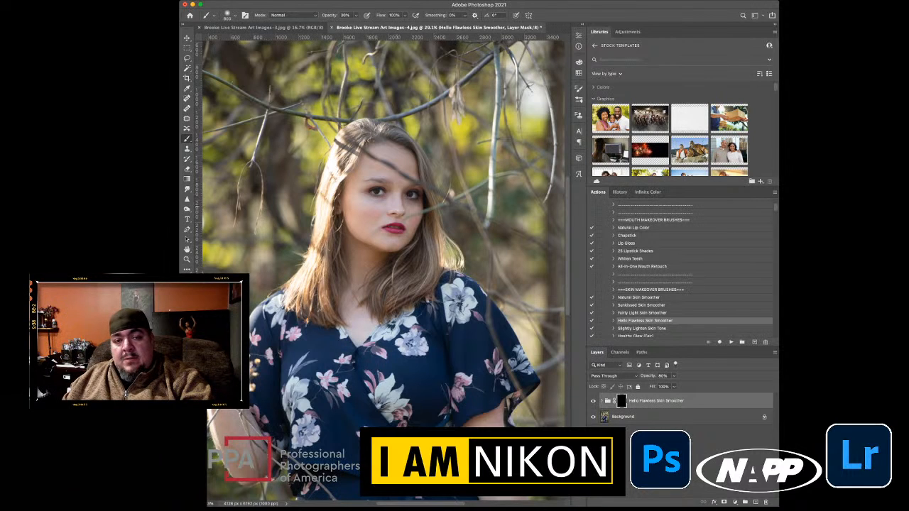
key(5)
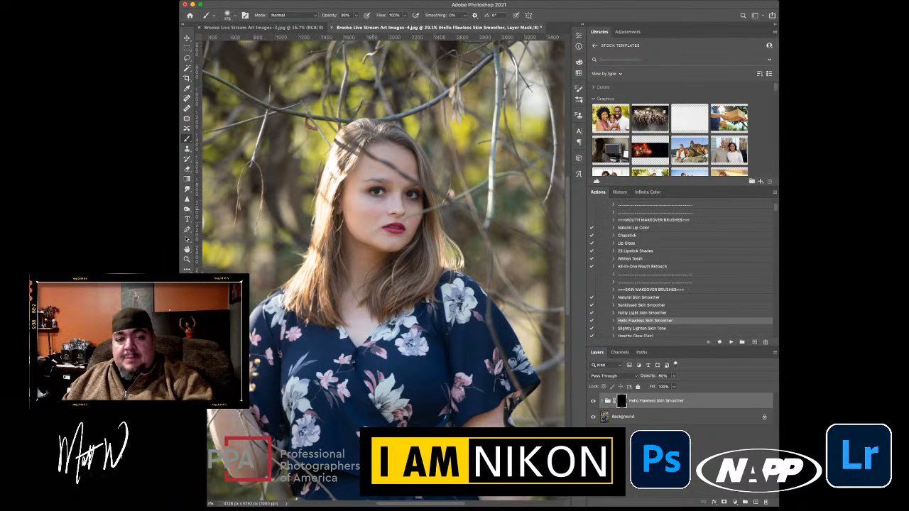
key(z)
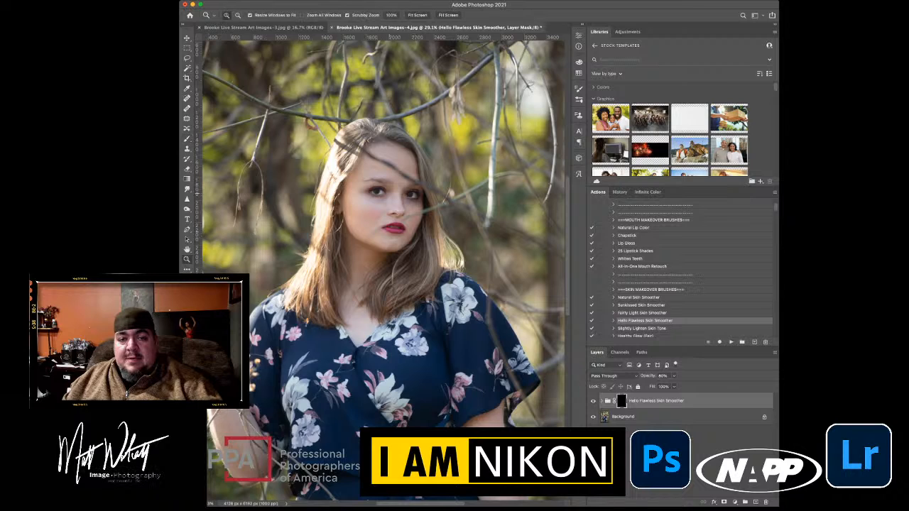
drag(391, 193, 426, 194)
key(b)
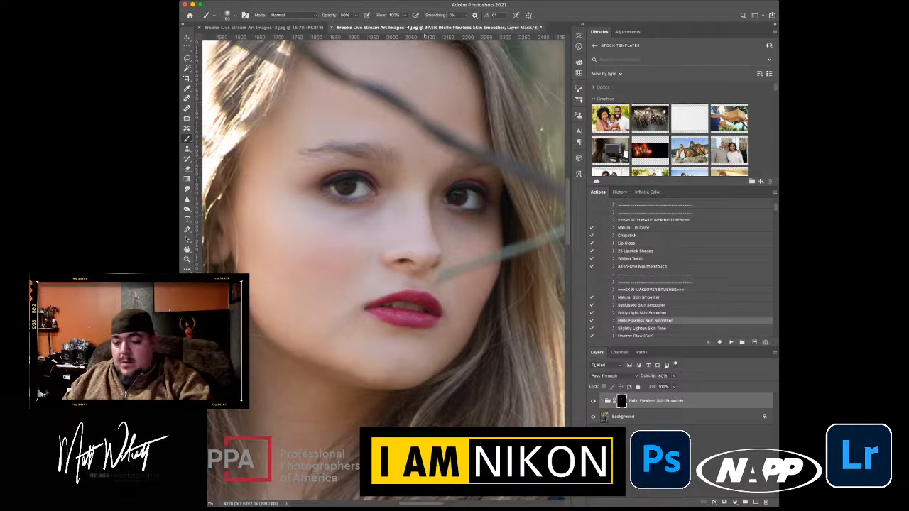
drag(414, 213, 424, 213)
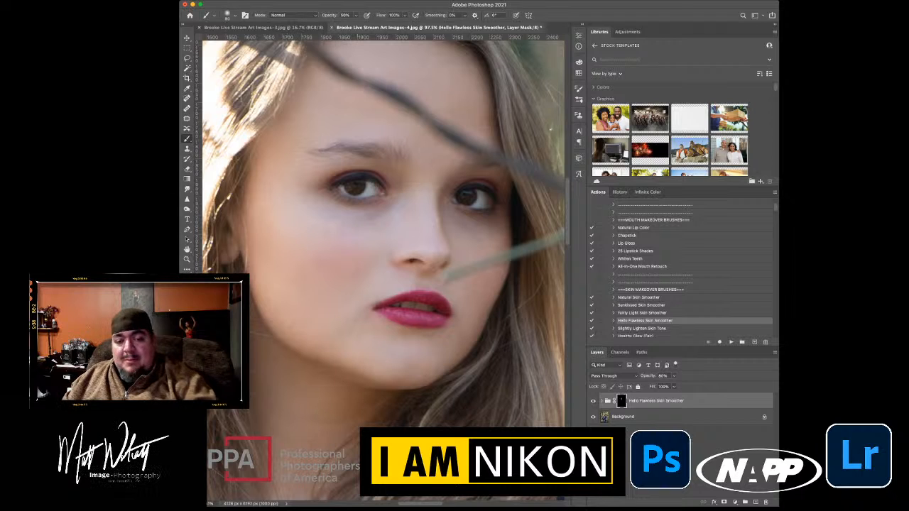
Extend the Hello Flawless Skin Smoother mask over the woman's neck, chest and arms with a larger brush at 50% opacity
scroll(384, 234, down, 10)
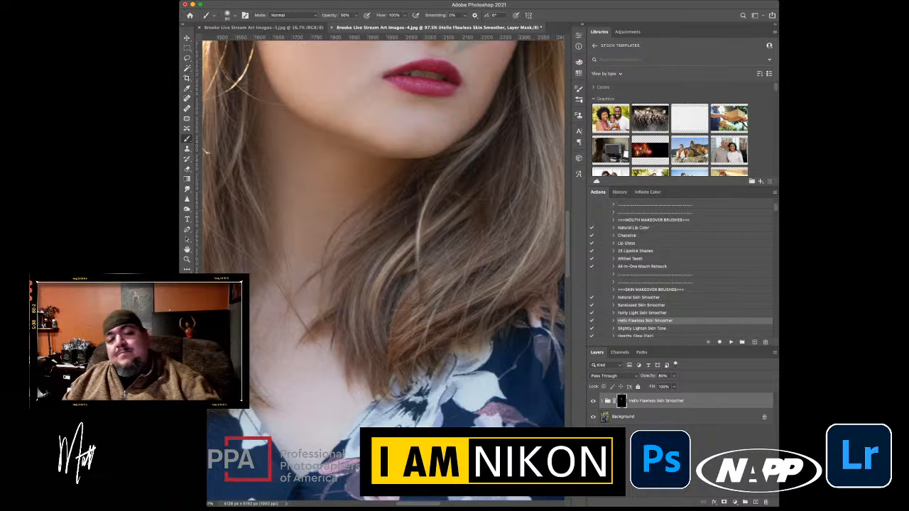
key(z)
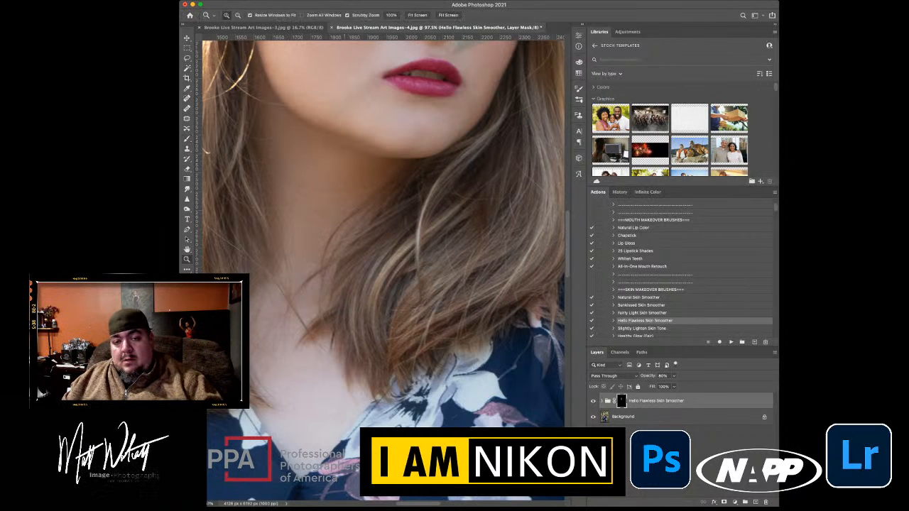
key(super+0)
scroll(319, 235, down, 8)
scroll(320, 235, left, 5)
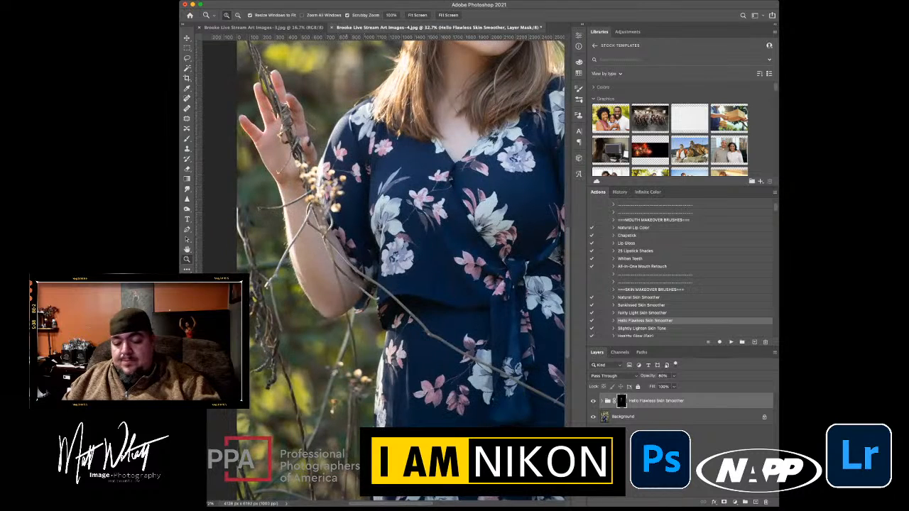
key(b)
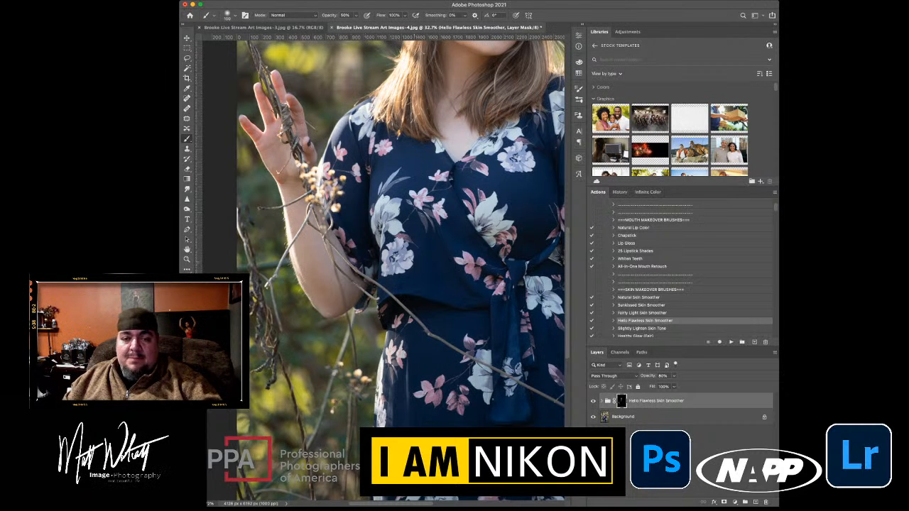
drag(441, 234, 244, 238)
drag(352, 284, 292, 233)
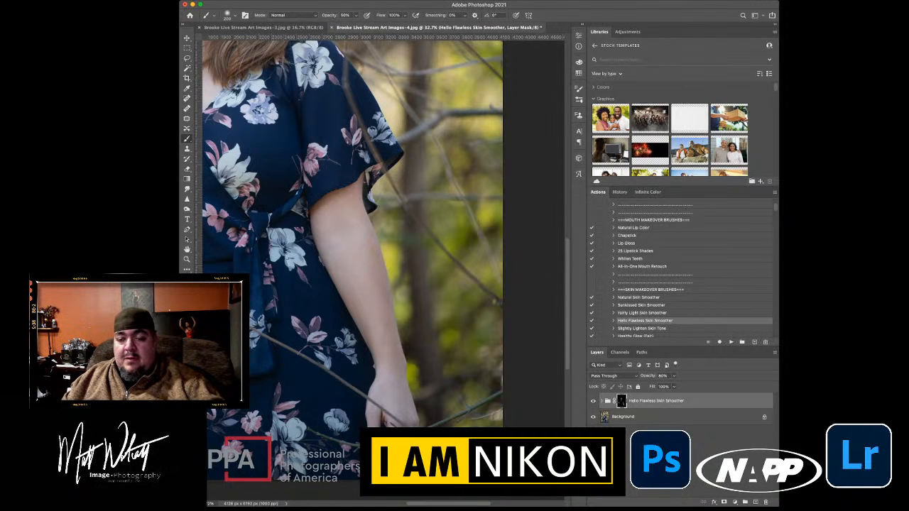
Merge the Hello Flawless Skin Smoother group into the Background and spot-heal the blemishes on the woman's lowered forearm
shift+click(640, 417)
key(super+e)
key(j)
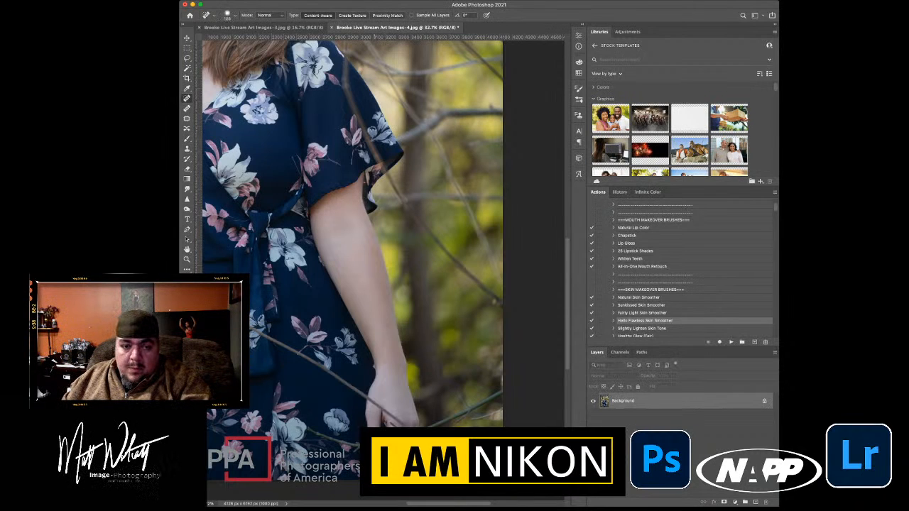
click(363, 304)
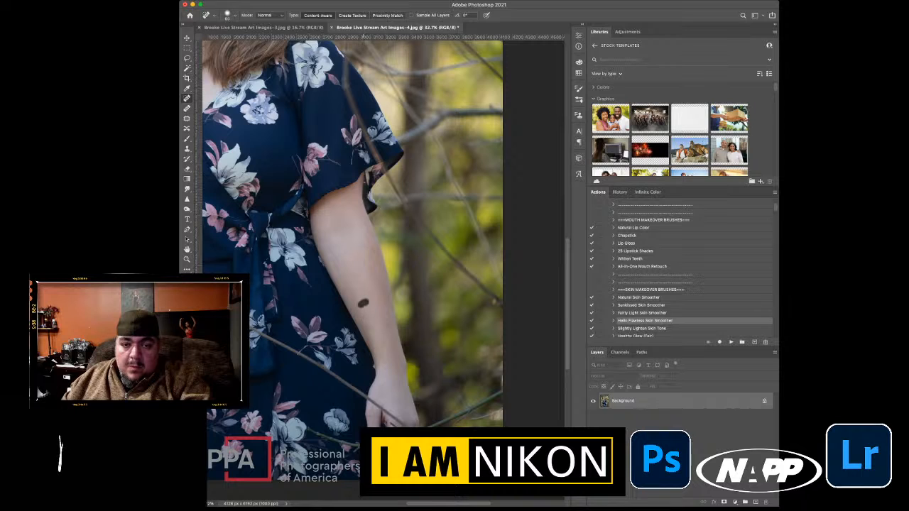
click(388, 326)
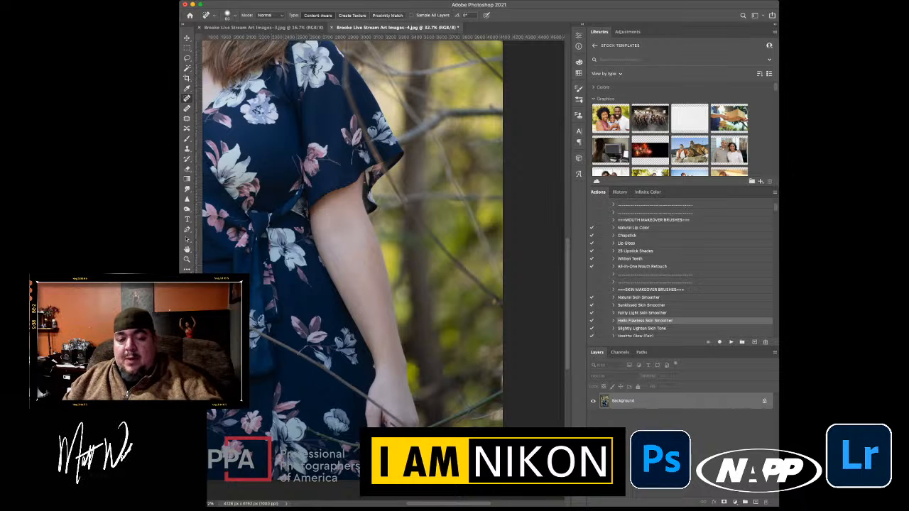
Collapse the Retouch Necessities and first Painterly Portrait Collection action sets, and briefly check the Newborn Essentials set
key(z)
drag(403, 255, 357, 256)
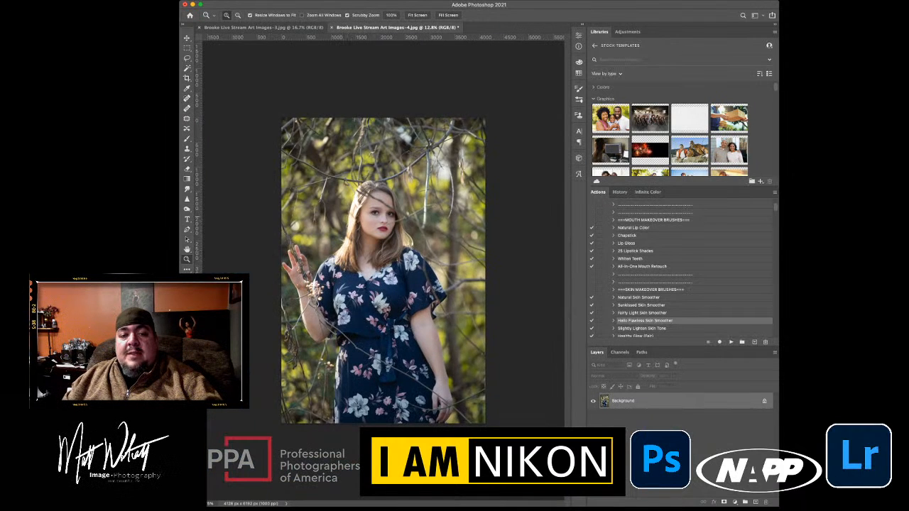
drag(382, 205, 468, 205)
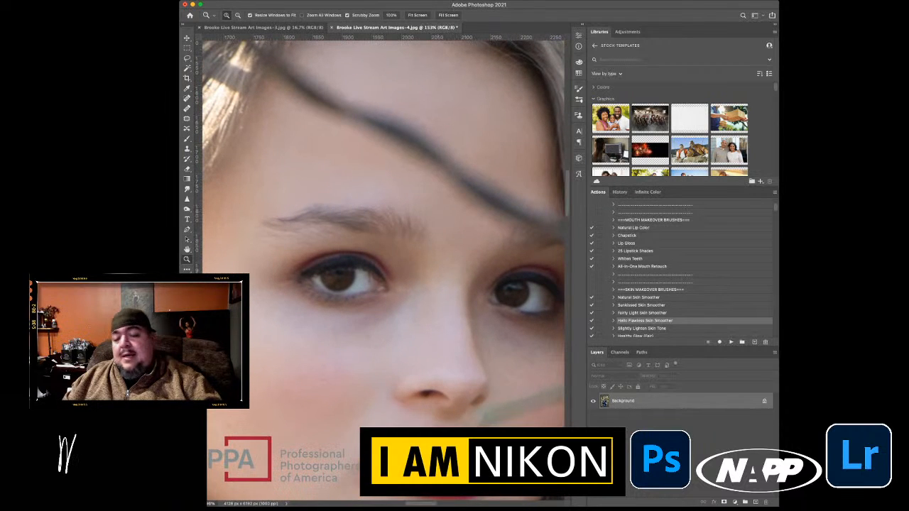
scroll(682, 270, up, 10)
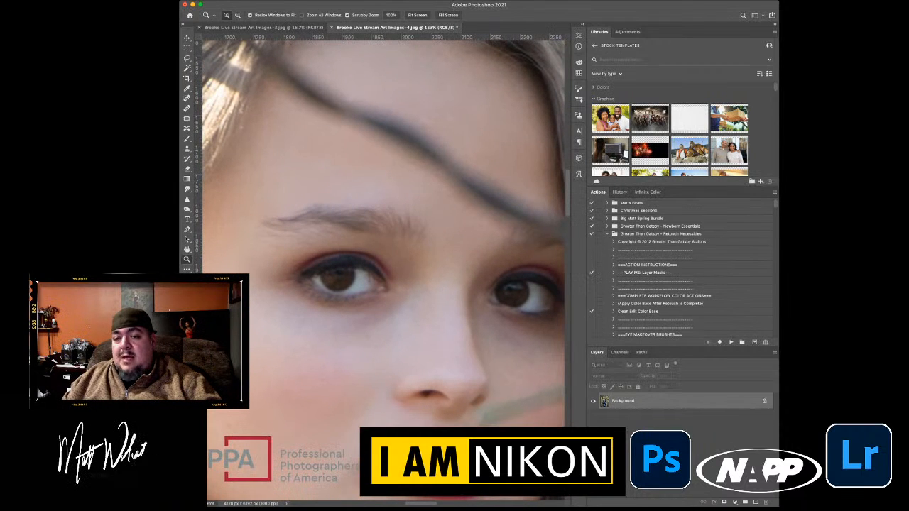
click(608, 234)
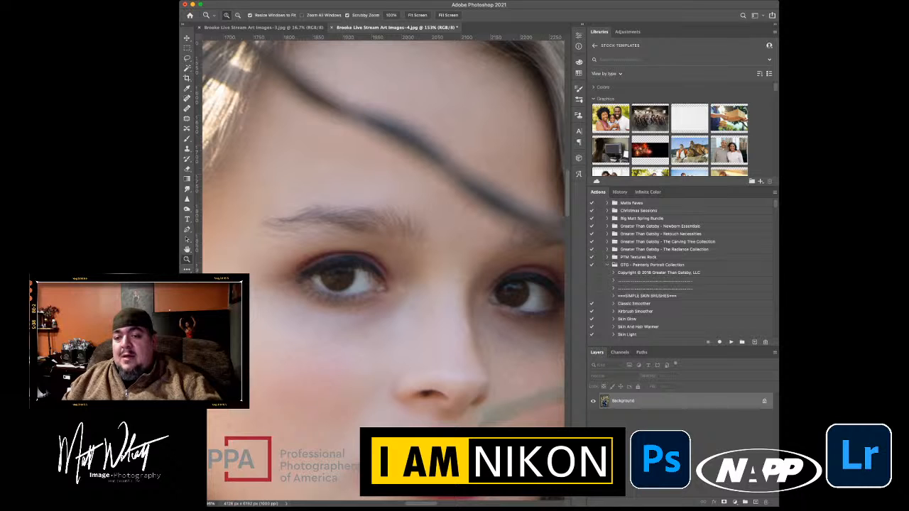
click(608, 265)
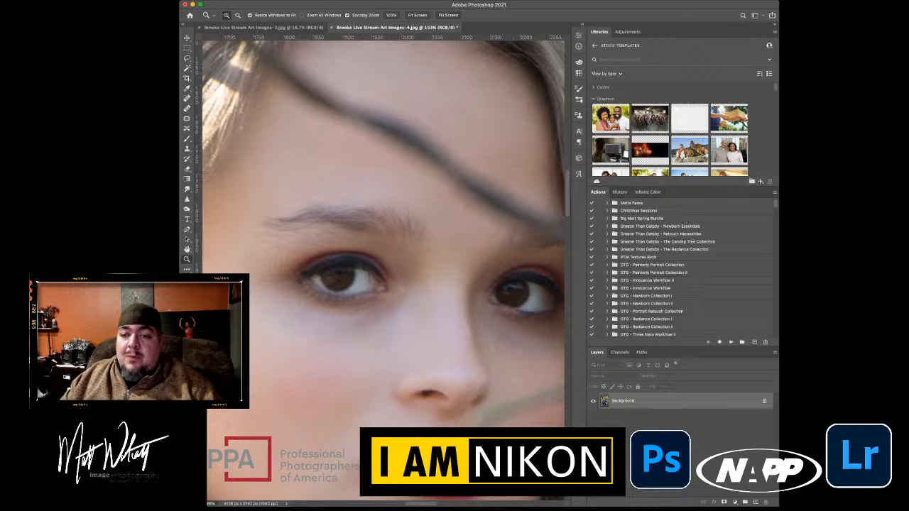
click(607, 226)
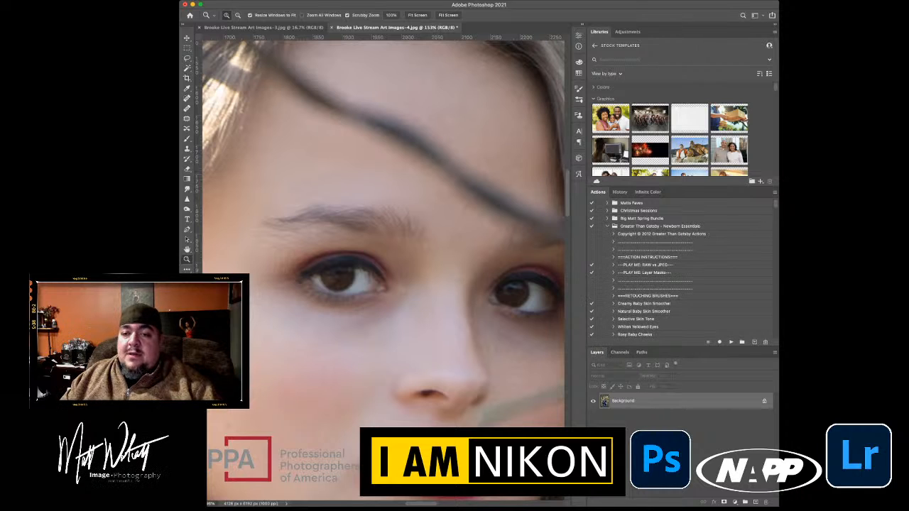
click(608, 226)
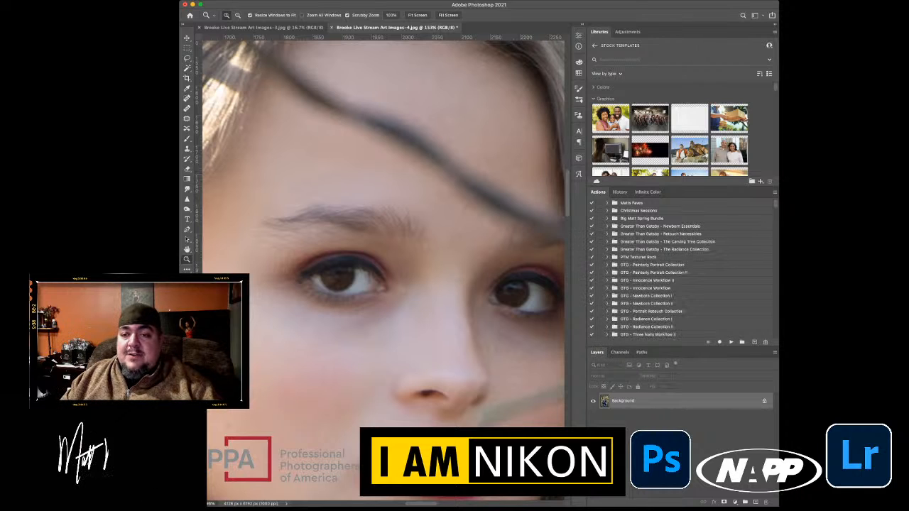
Apply the Brighten Baby Browns and Darken & Sharpen Lashes actions from Matts Faves to the woman's eyes
click(607, 203)
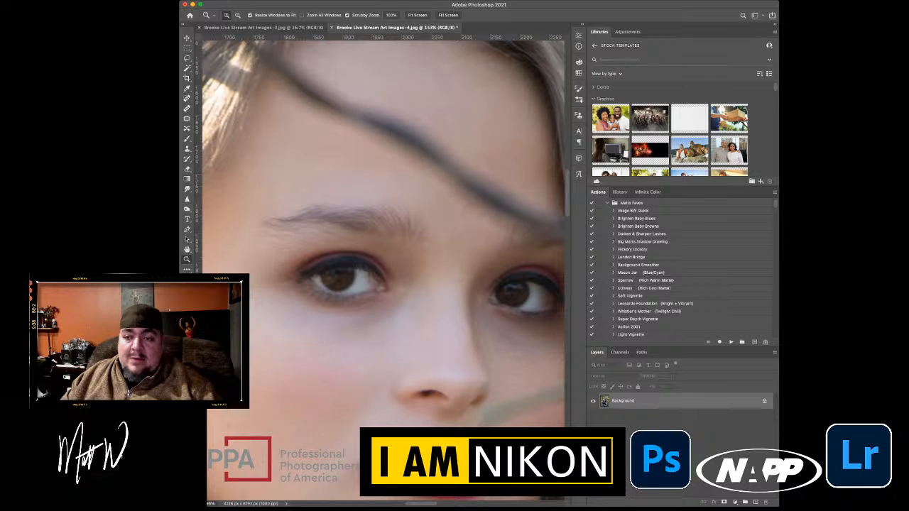
click(639, 227)
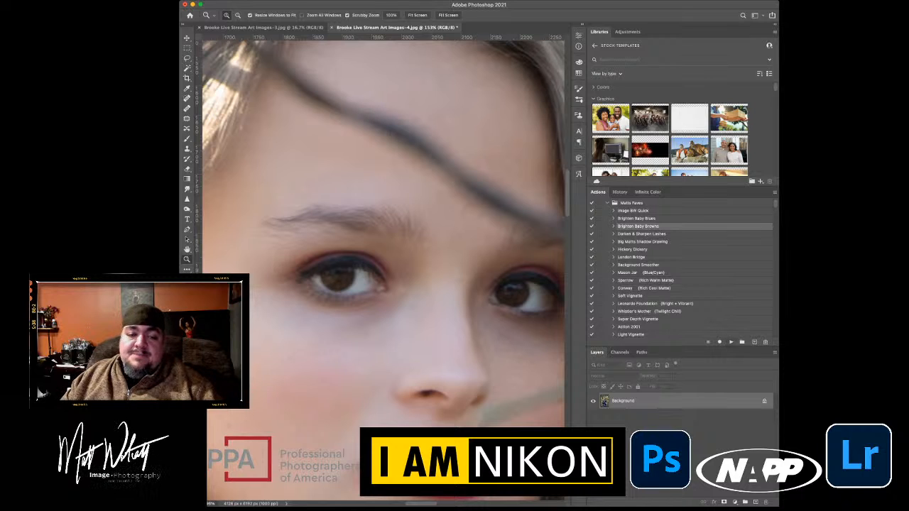
click(731, 343)
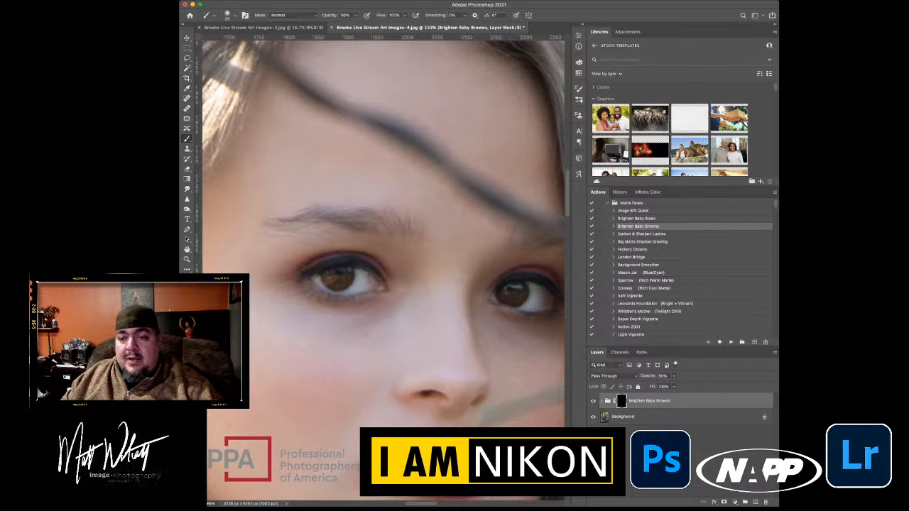
click(642, 235)
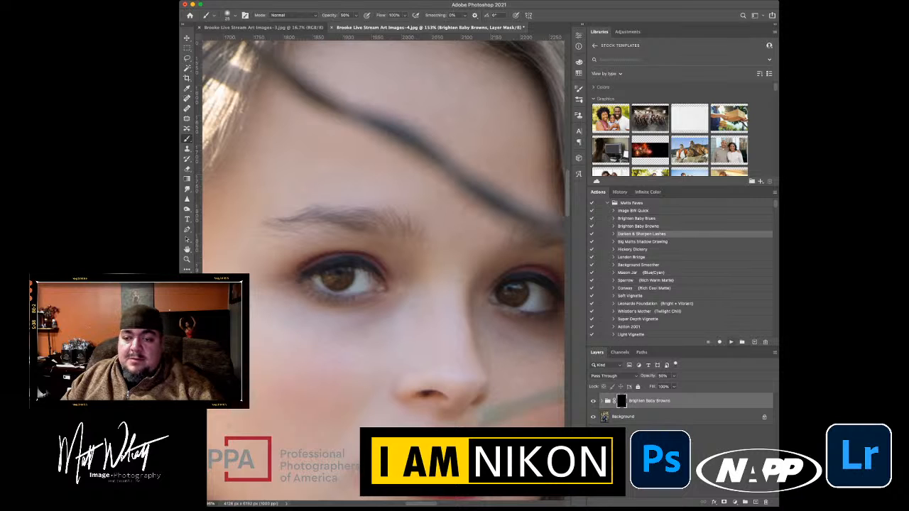
click(732, 343)
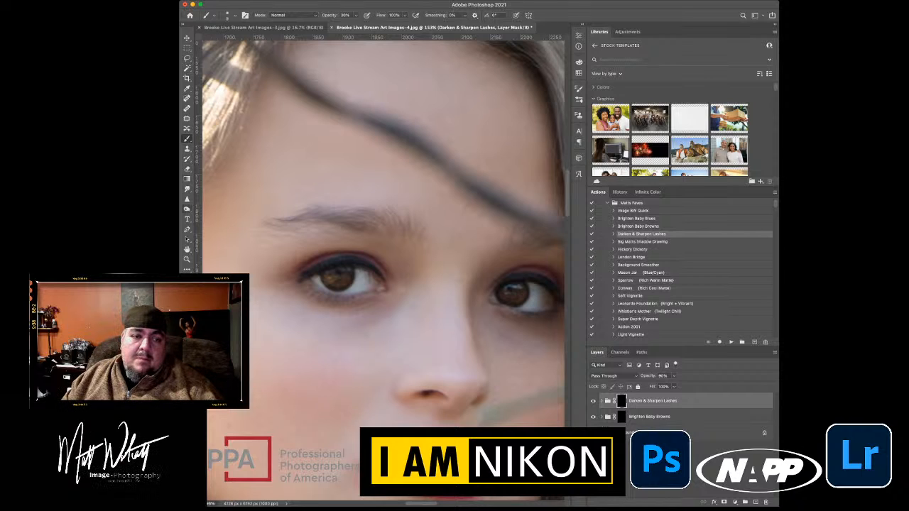
Dodge the woman's irises on the Background layer with the Midtones range at 100% exposure
click(187, 208)
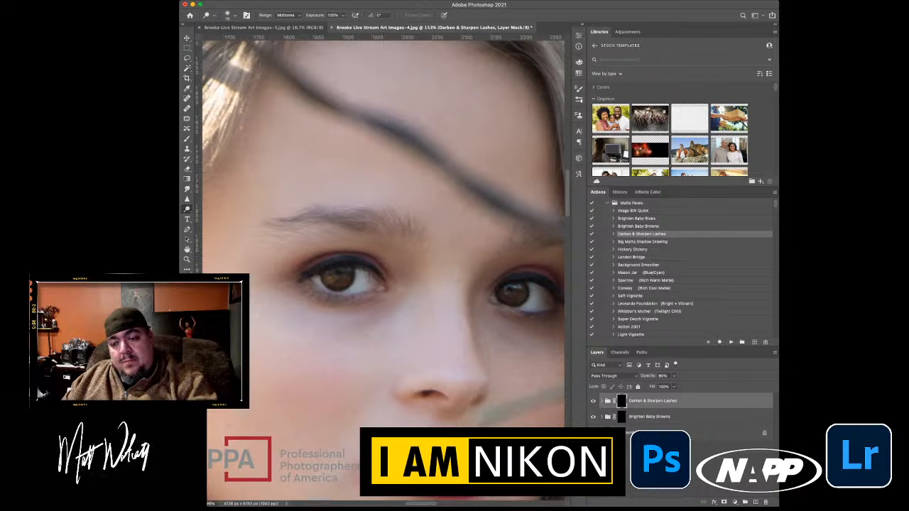
click(654, 432)
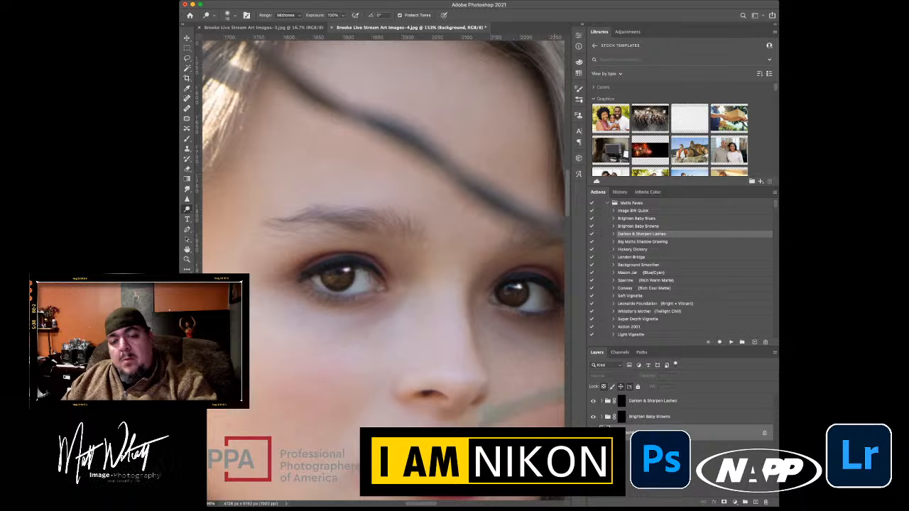
key(z)
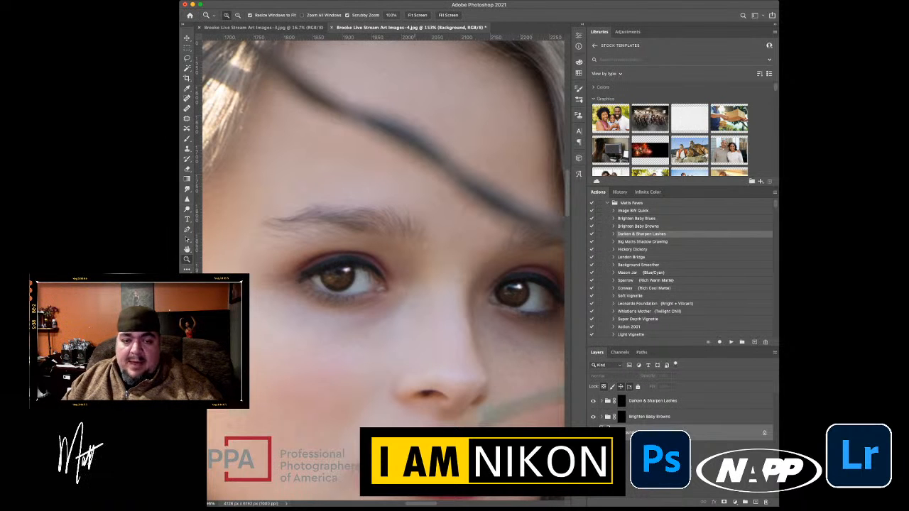
mouse_move(414, 307)
mouse_down()
mouse_move(313, 307)
mouse_move(376, 307)
mouse_move(368, 307)
mouse_up()
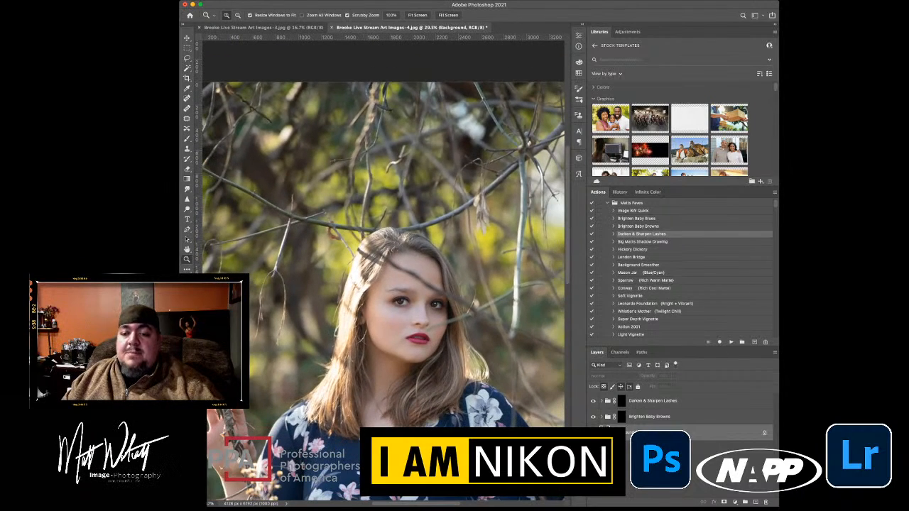
Lower the opacity of the Brighten Baby Browns group to about 41%
click(621, 417)
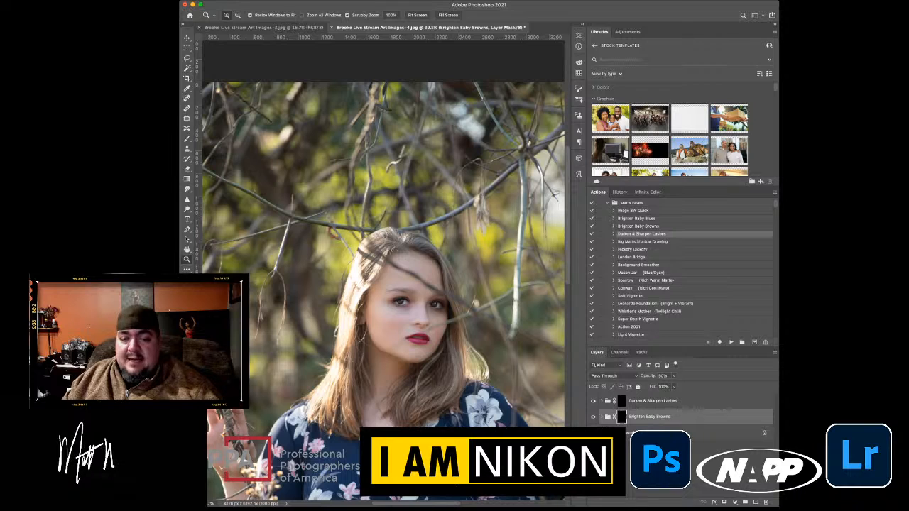
scroll(384, 284, left, 1)
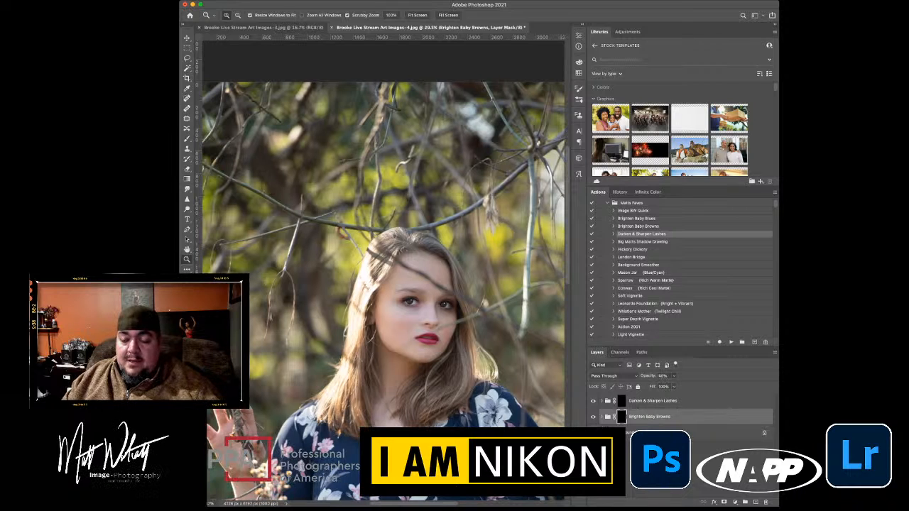
mouse_move(649, 376)
mouse_down()
mouse_move(636, 376)
mouse_move(687, 376)
mouse_move(674, 376)
mouse_up()
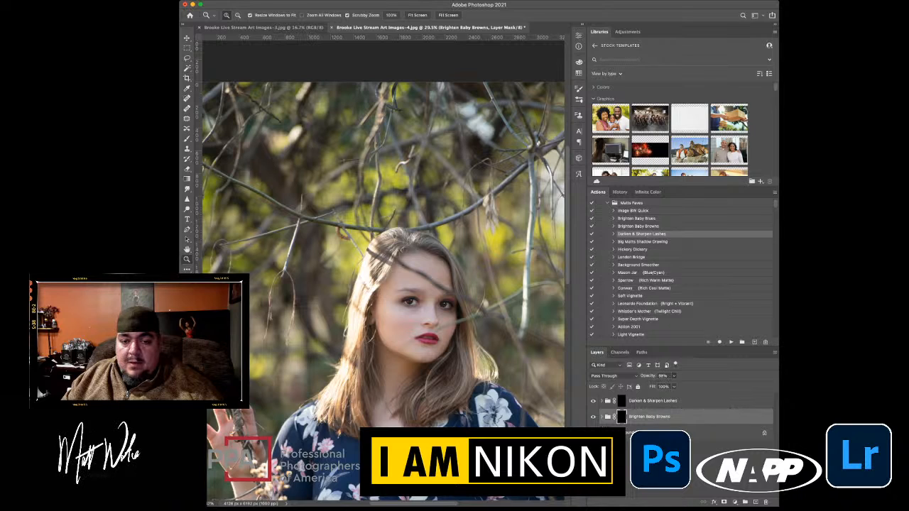
drag(682, 376, 652, 376)
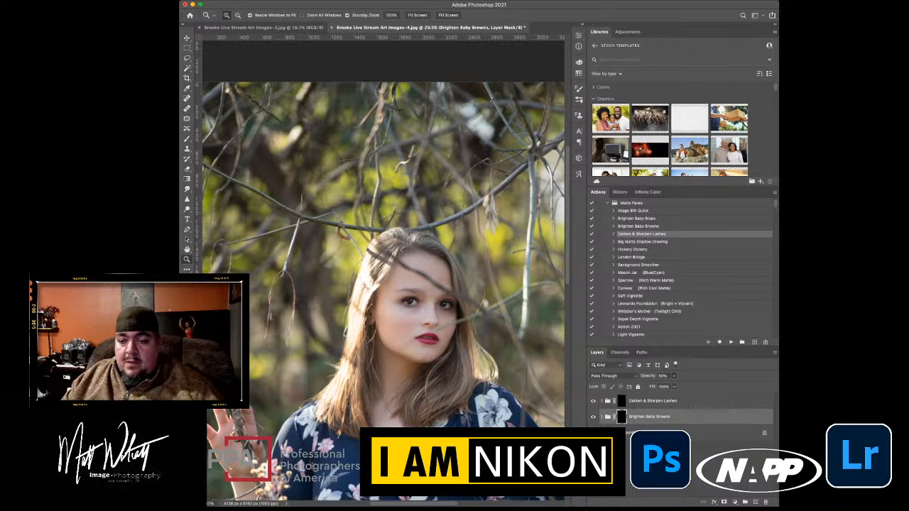
drag(651, 376, 646, 376)
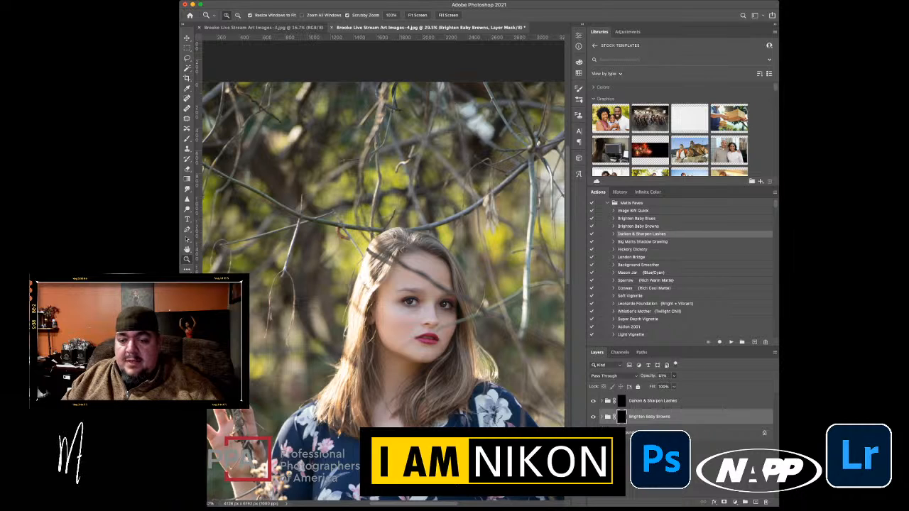
Reduce the Darken & Sharpen Lashes group to about 56% opacity and merge both eye groups into the Background
click(657, 402)
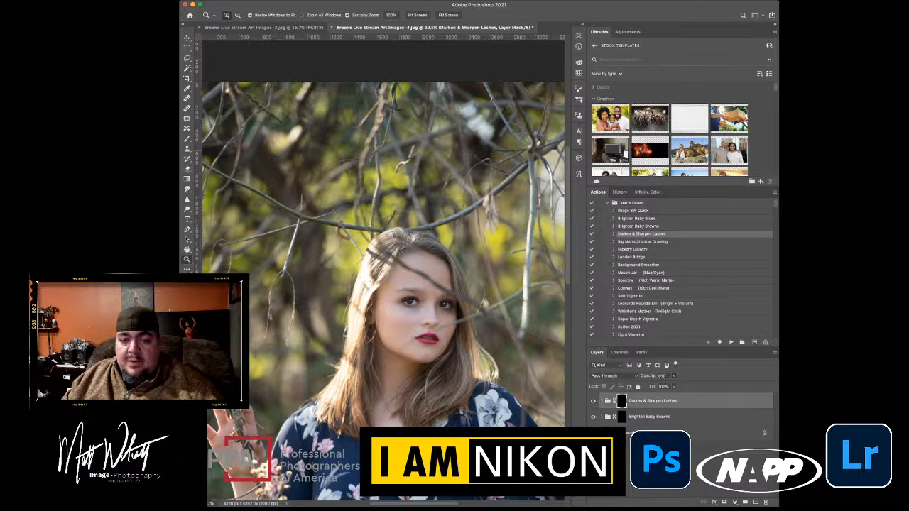
mouse_move(630, 380)
mouse_down()
mouse_move(667, 377)
mouse_move(652, 377)
mouse_up()
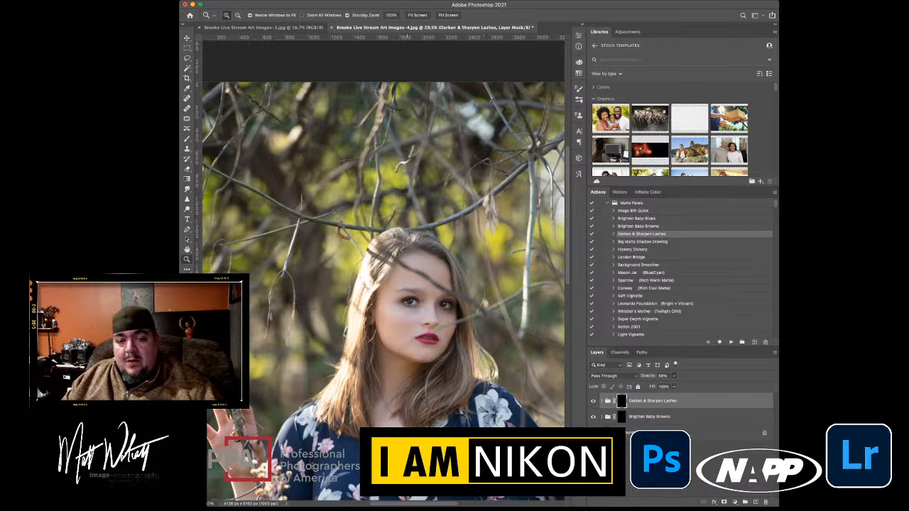
drag(415, 297, 354, 299)
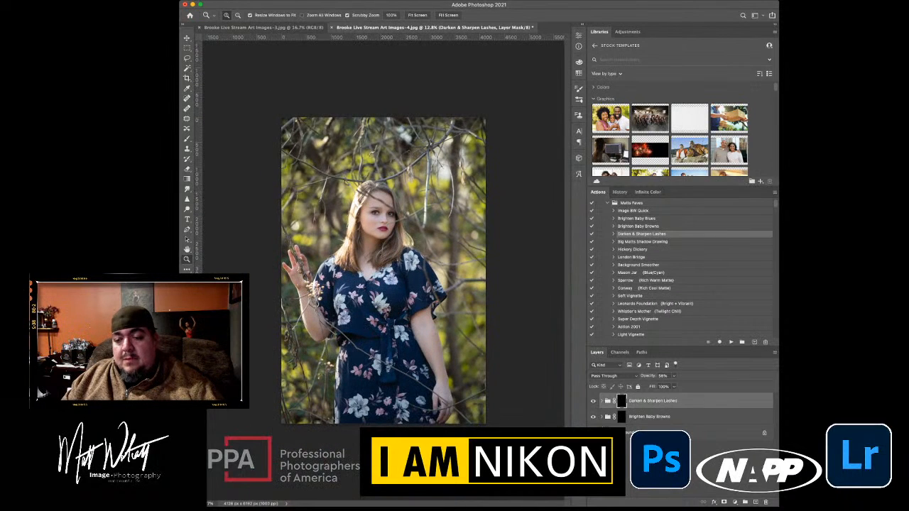
shift+click(671, 432)
key(super+e)
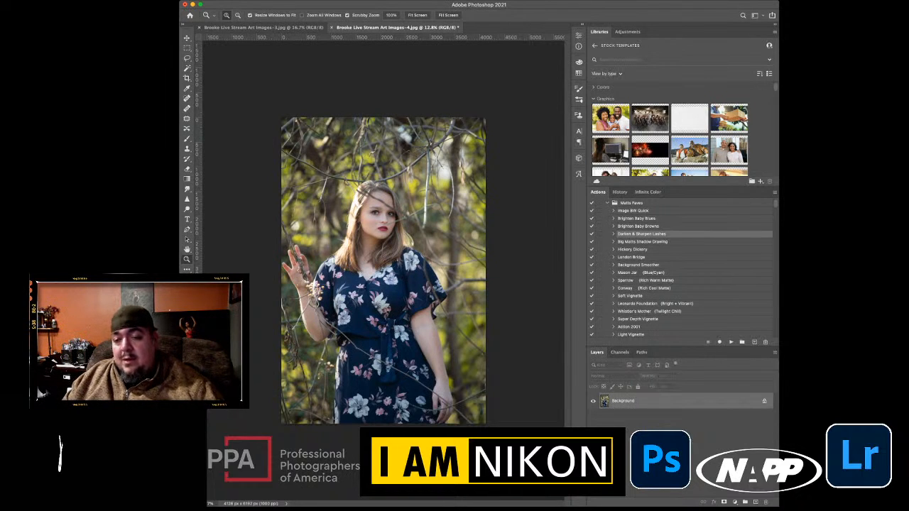
Run the Leonardo Foundation (Bright + Vibrant) action on the portrait and reduce its group's opacity to under 50%
click(638, 304)
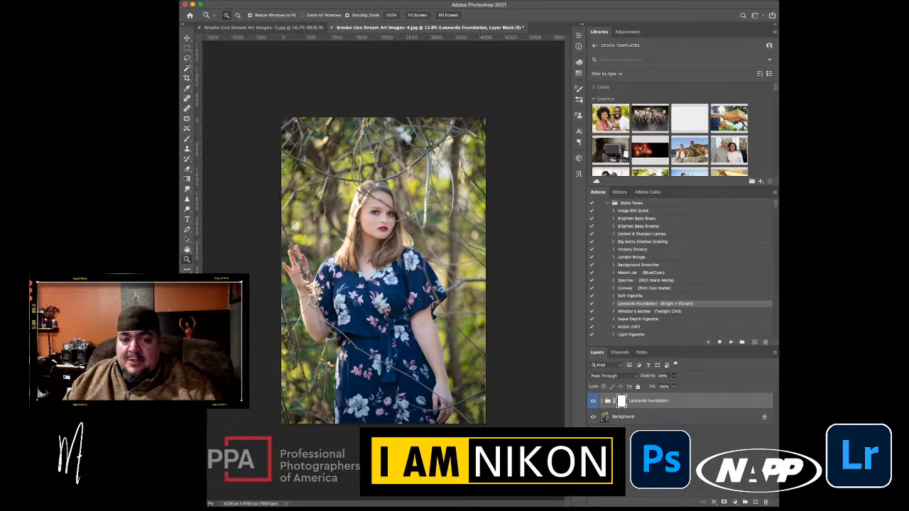
key(4)
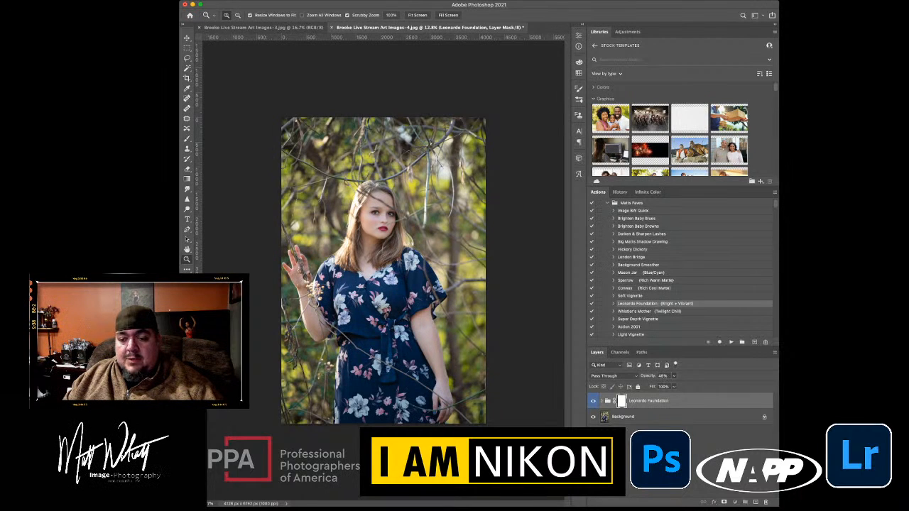
Merge the Leonardo Foundation group into the Background, then run the London Bridge action and lower its group's opacity to about 27%
shift+click(653, 417)
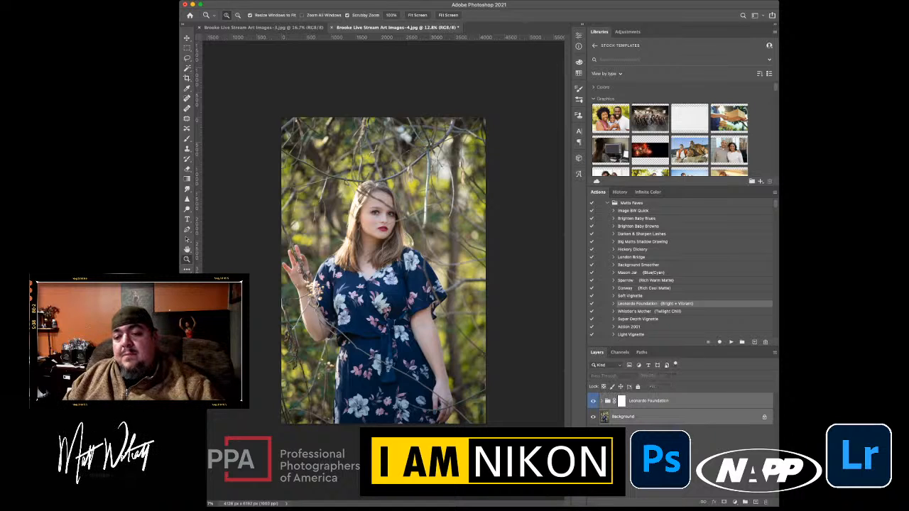
key(super+e)
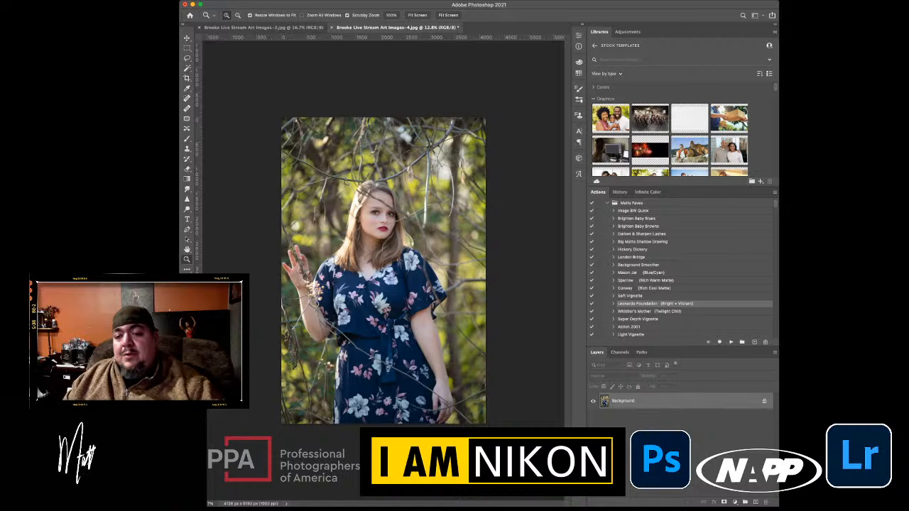
click(631, 257)
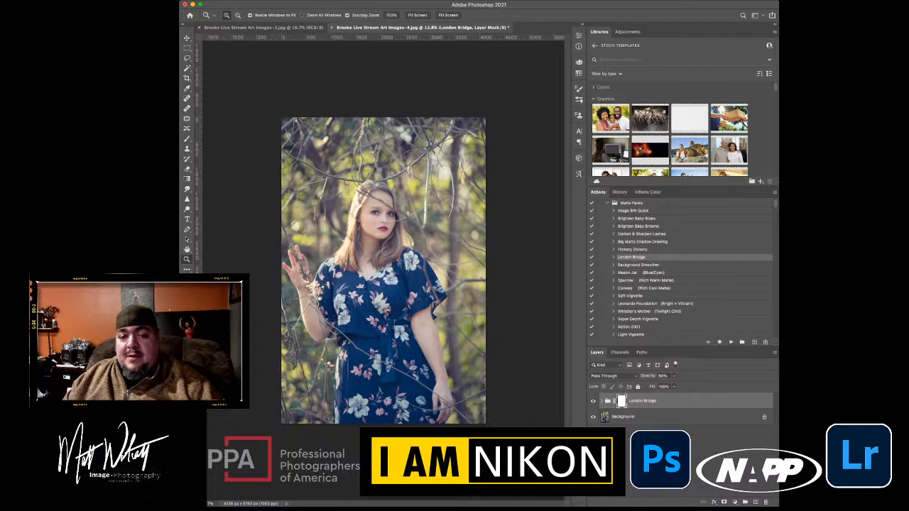
drag(649, 377, 636, 376)
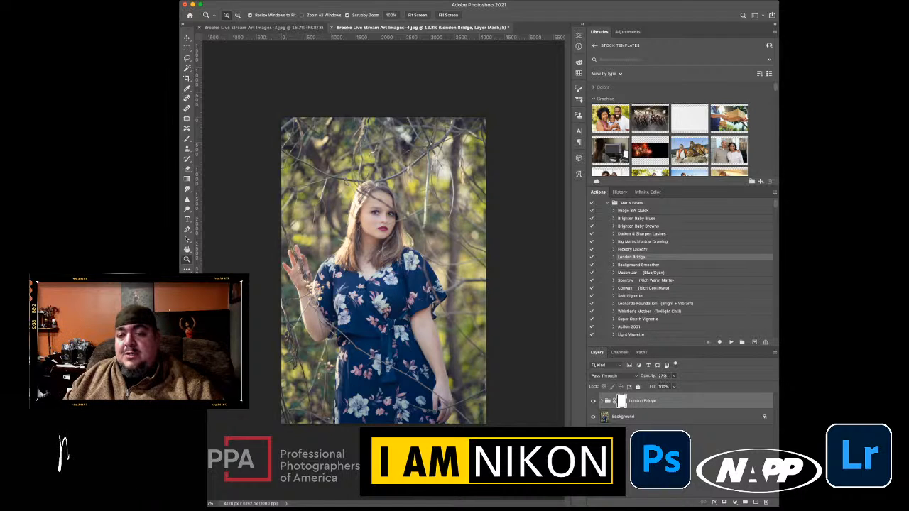
Run the Sparrow (Rich Warm Matte) action, reduce its group's opacity, and merge it and the London Bridge group into the Background
click(645, 280)
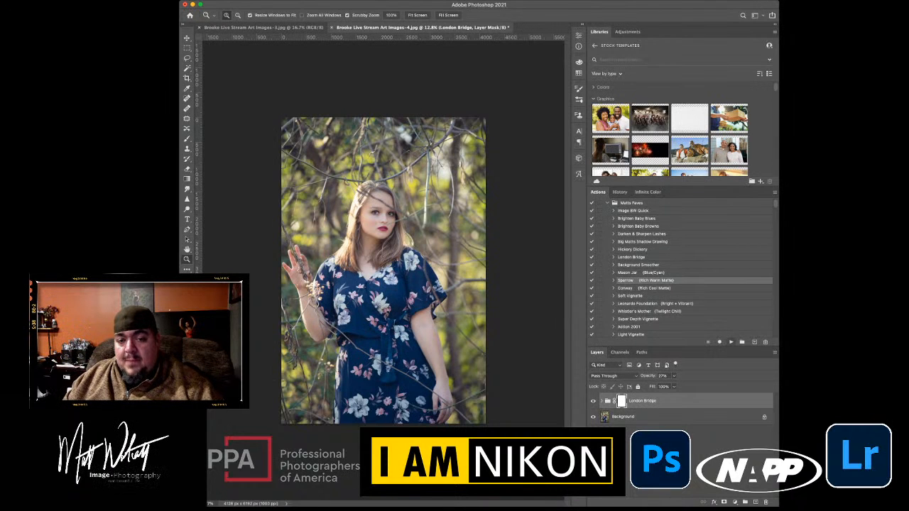
click(731, 342)
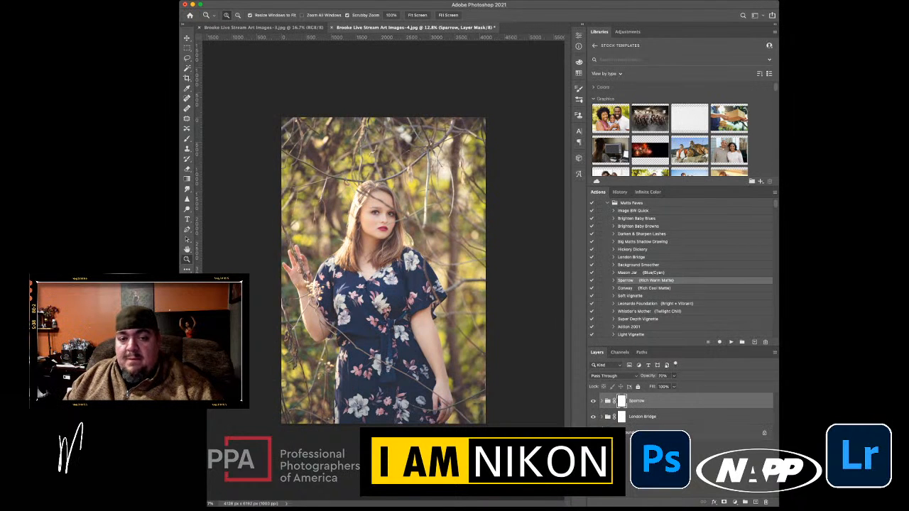
drag(648, 376, 630, 376)
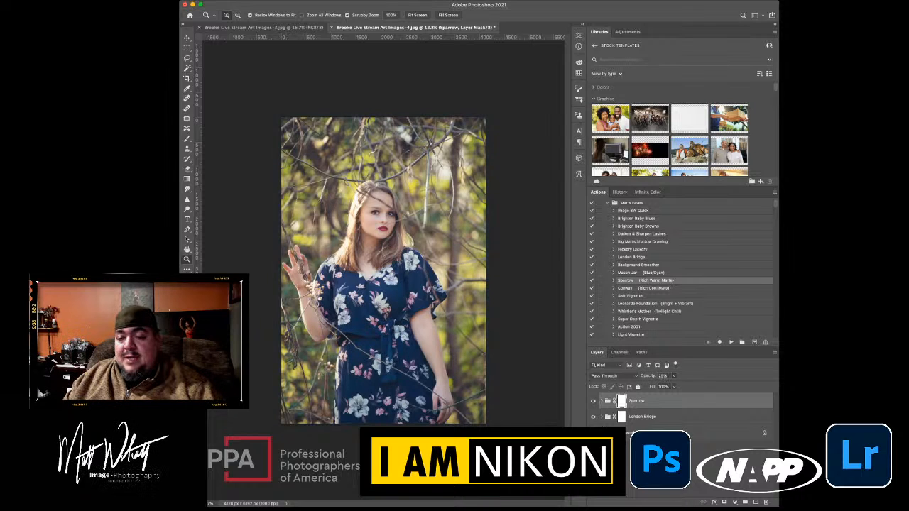
drag(630, 376, 636, 377)
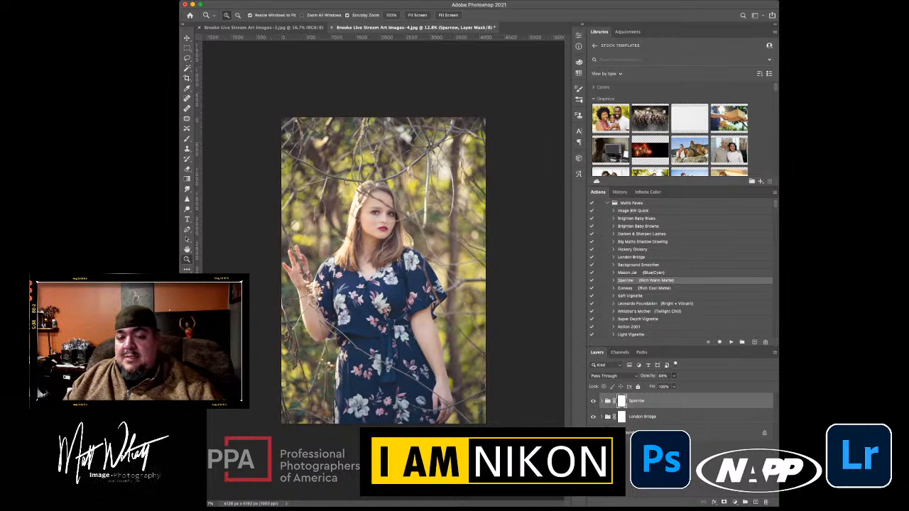
shift+click(638, 433)
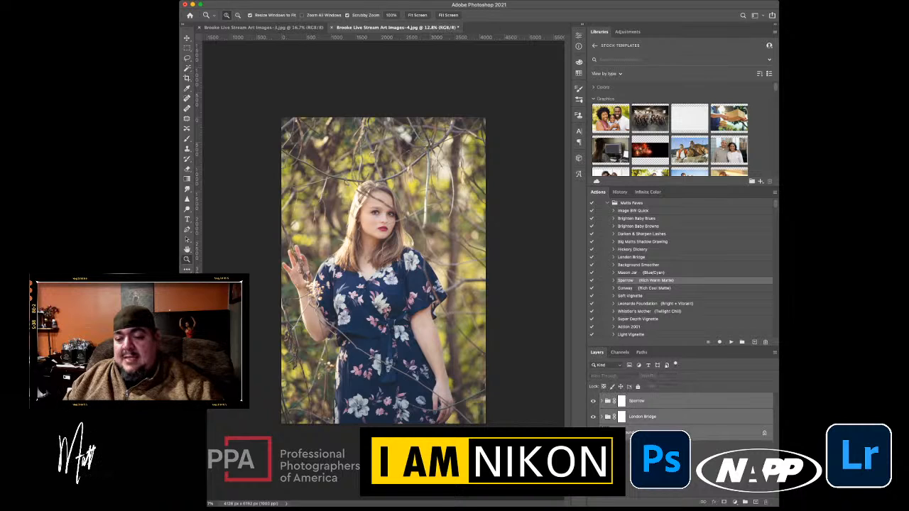
key(super+e)
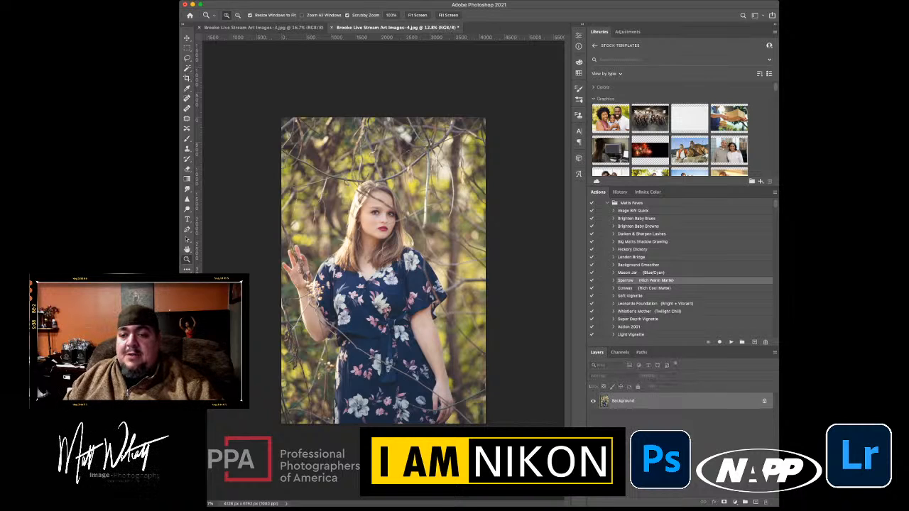
Run the Big Matte Shadow Drawing action and paint the woman out of its layer mask with the brush at 40% opacity
click(643, 242)
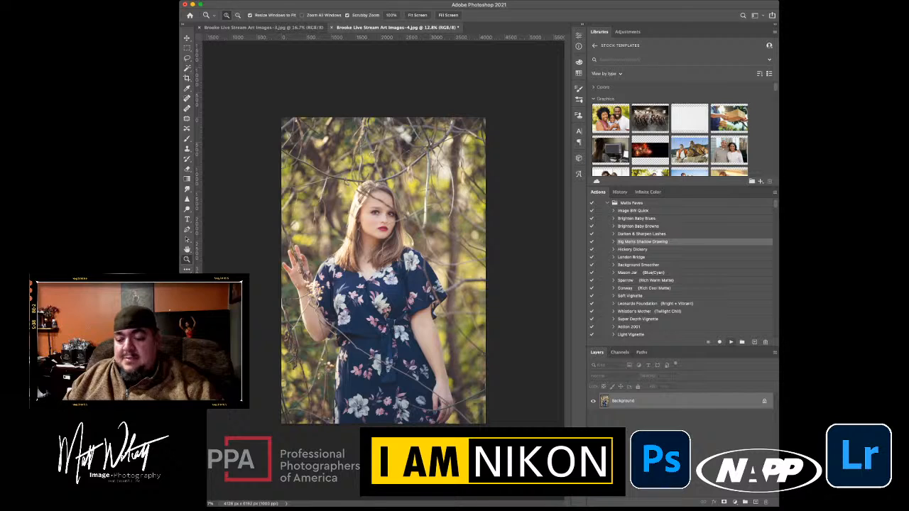
click(731, 343)
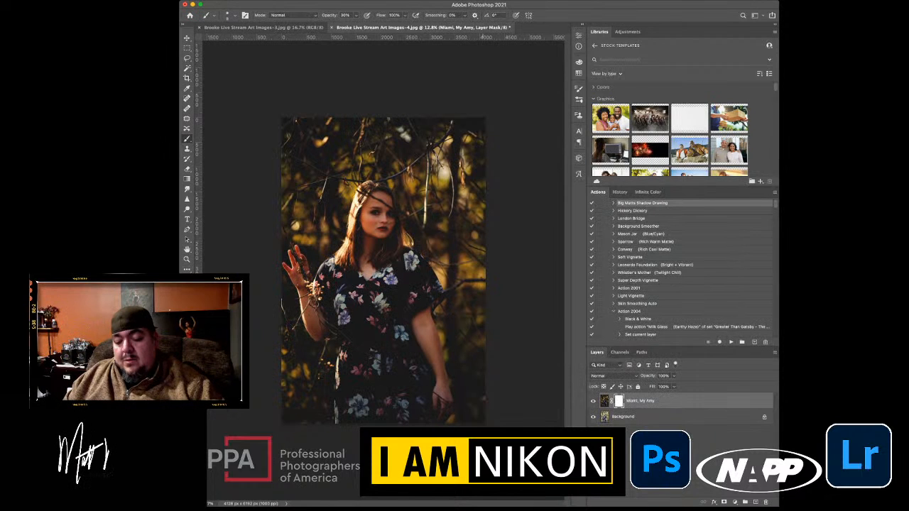
key(4)
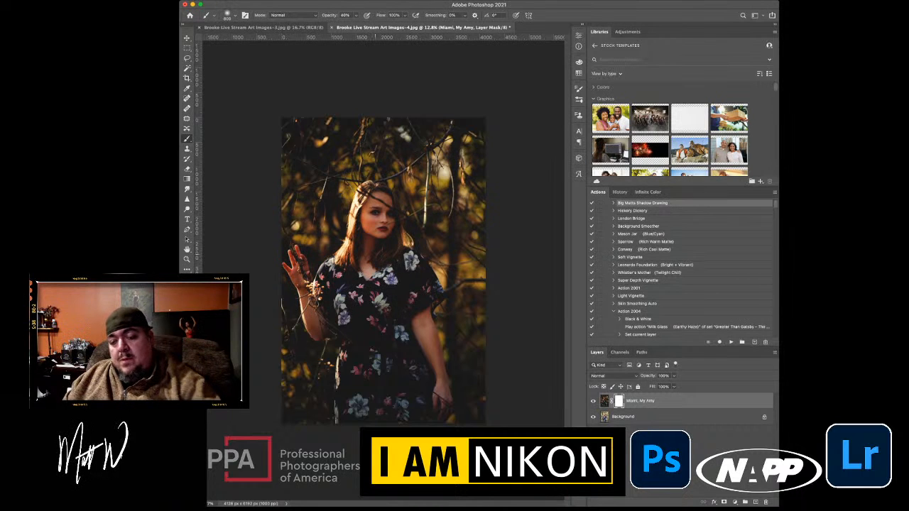
key(bracketright)
mouse_move(373, 210)
mouse_down()
mouse_move(365, 243)
mouse_move(374, 248)
mouse_move(383, 208)
mouse_move(412, 335)
mouse_move(437, 376)
mouse_move(401, 405)
mouse_move(345, 312)
mouse_move(331, 370)
mouse_move(301, 275)
mouse_move(314, 293)
mouse_up()
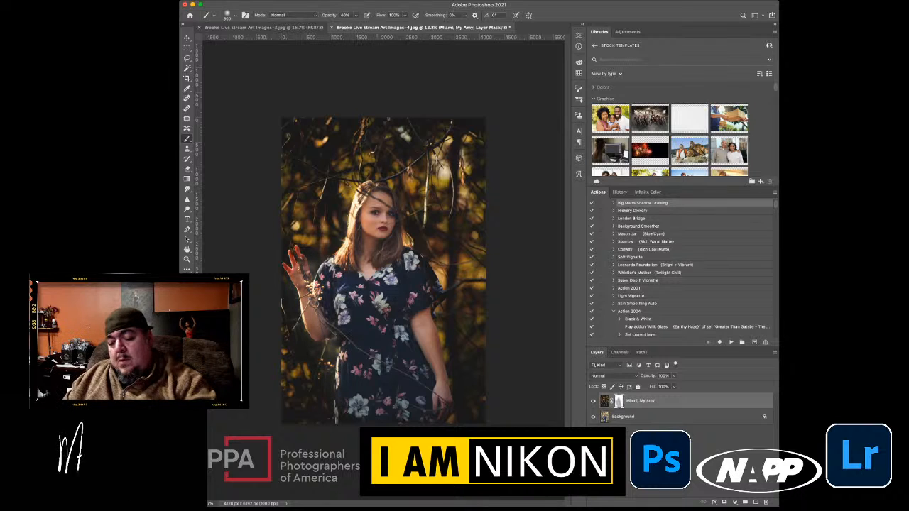
Enlarge the brush and mask the dark effect off the woman and central background, keeping it around the photo's edges
key(bracketright)
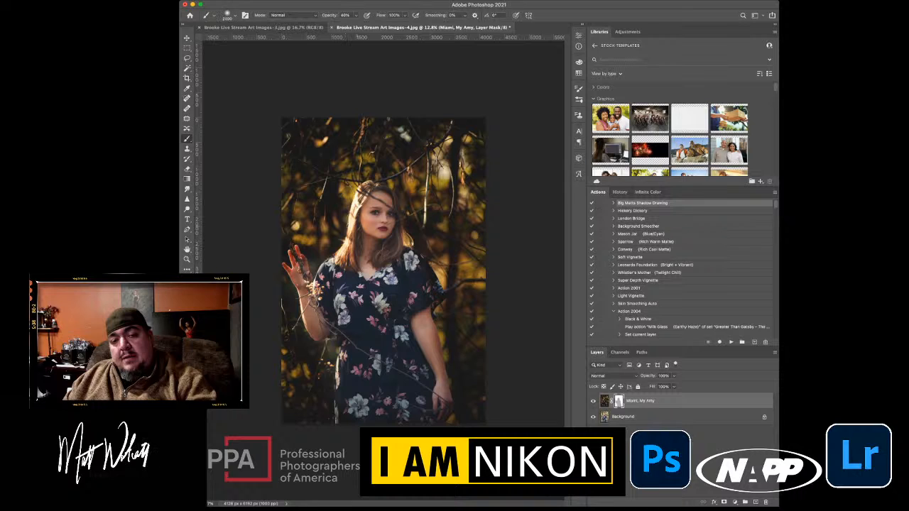
mouse_move(357, 178)
mouse_down()
mouse_move(372, 173)
mouse_move(358, 263)
mouse_move(391, 327)
mouse_move(428, 323)
mouse_move(458, 238)
mouse_move(384, 142)
mouse_up()
drag(369, 199, 307, 259)
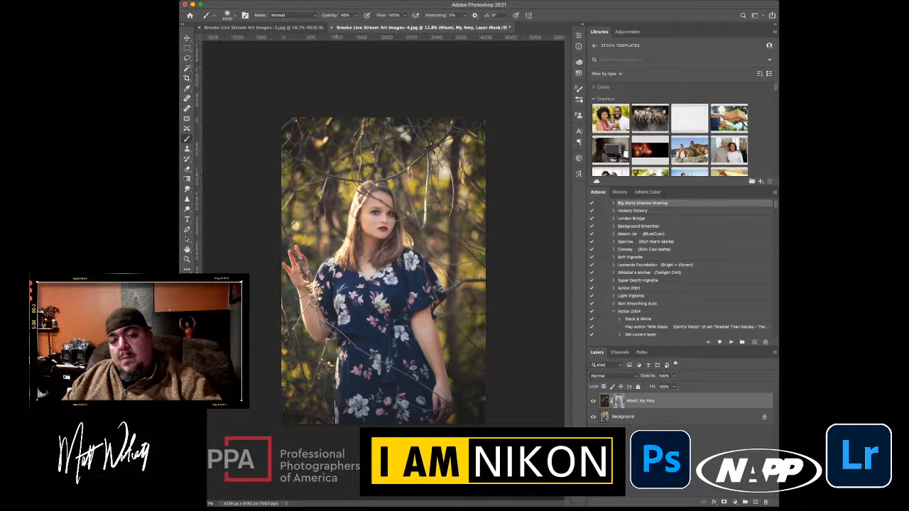
click(379, 226)
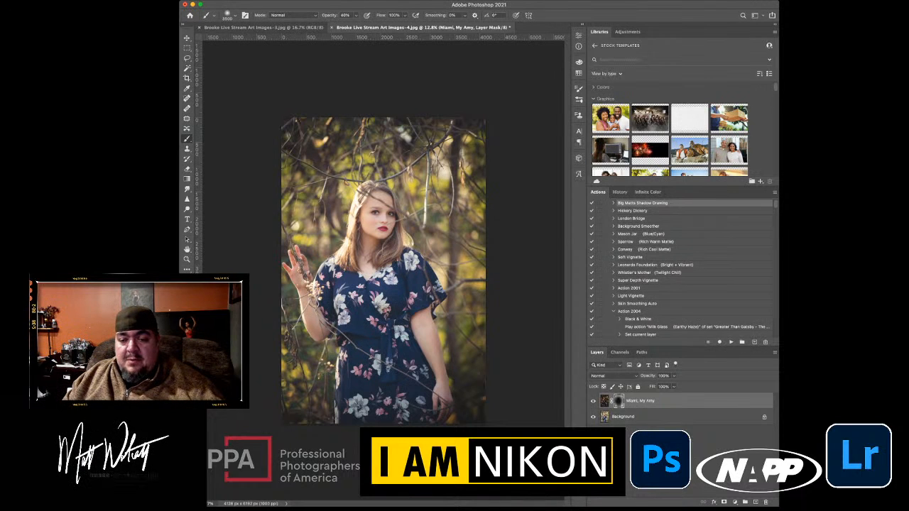
Merge the Miami, My Amy layer into the Background and apply a Levels adjustment to the portrait
shift+click(639, 417)
key(ctrl+e)
key(i)
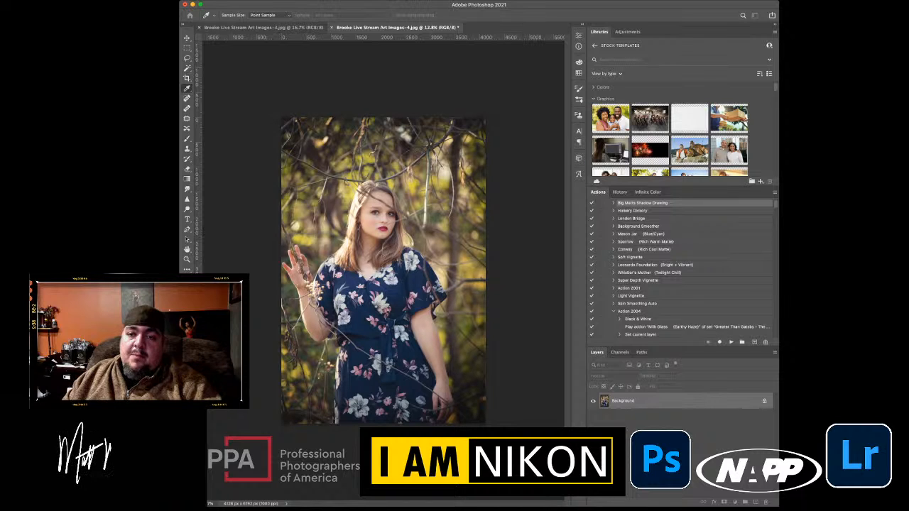
key(b)
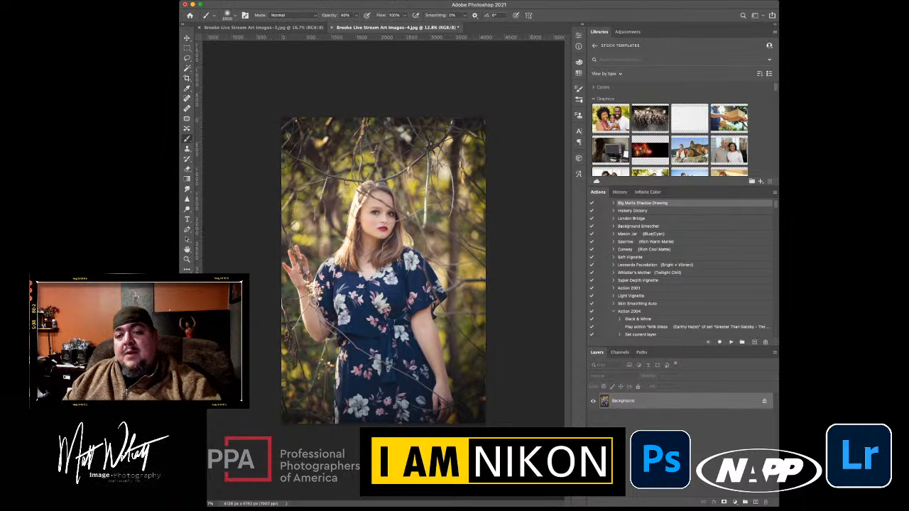
Compare the edited portrait with its original opening state in the history, and return to the edited version
scroll(681, 270, up, 3)
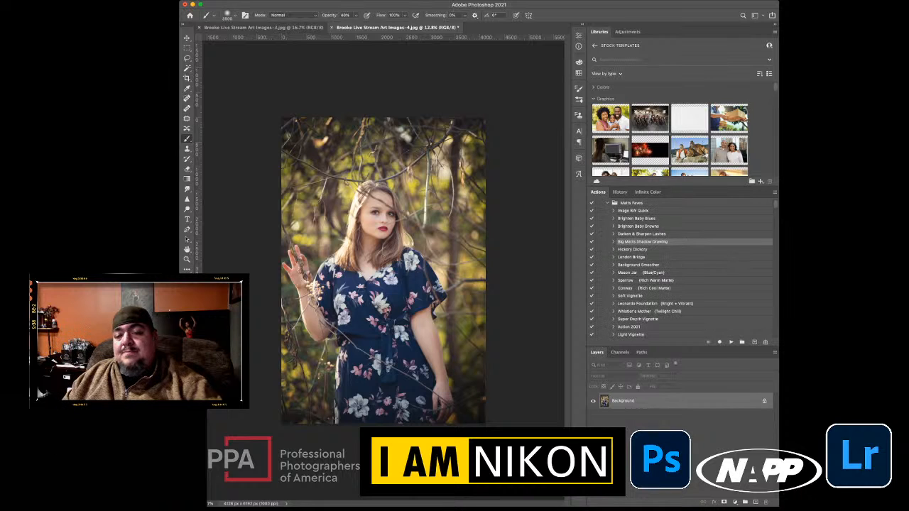
click(620, 192)
scroll(680, 270, up, 10)
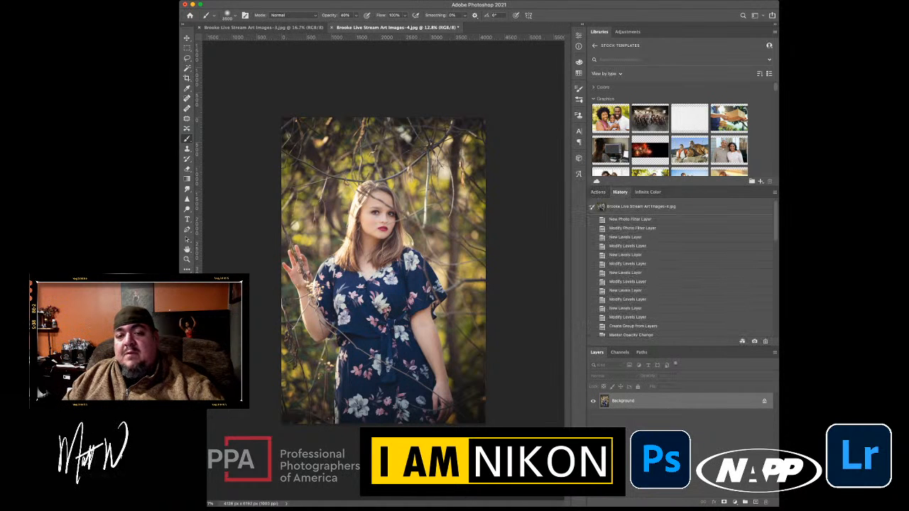
click(642, 206)
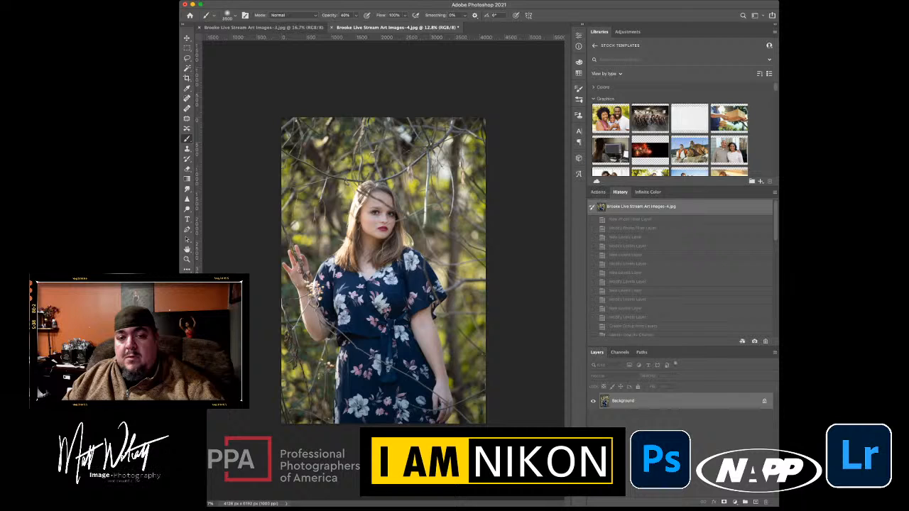
key(super+z)
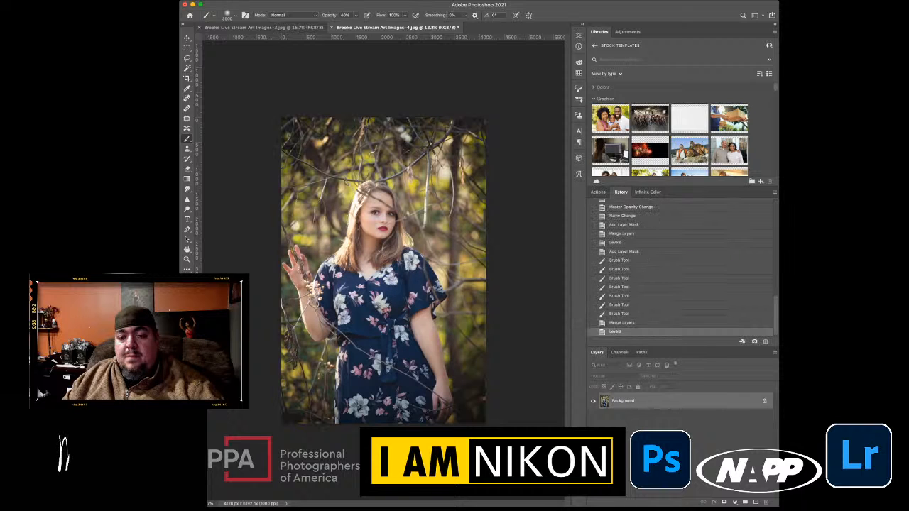
Save the finished floral-dress portrait and close its document
key(h)
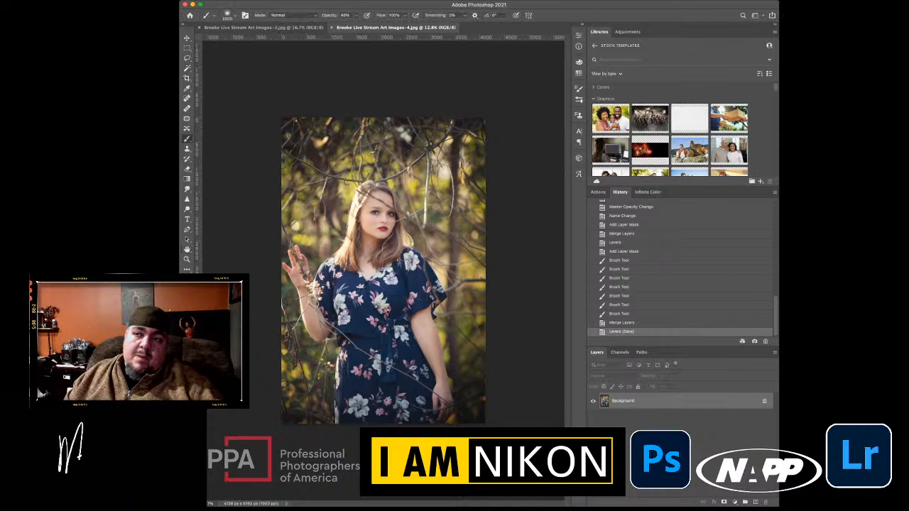
key(super+w)
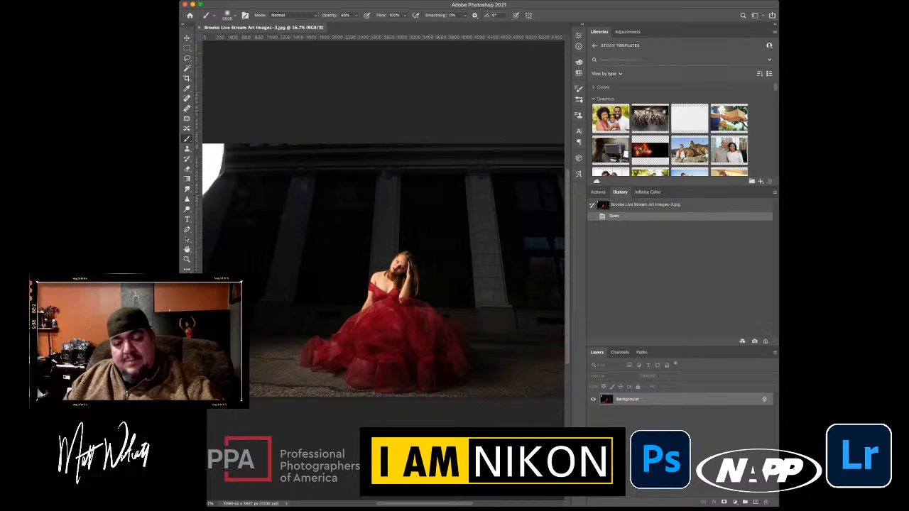